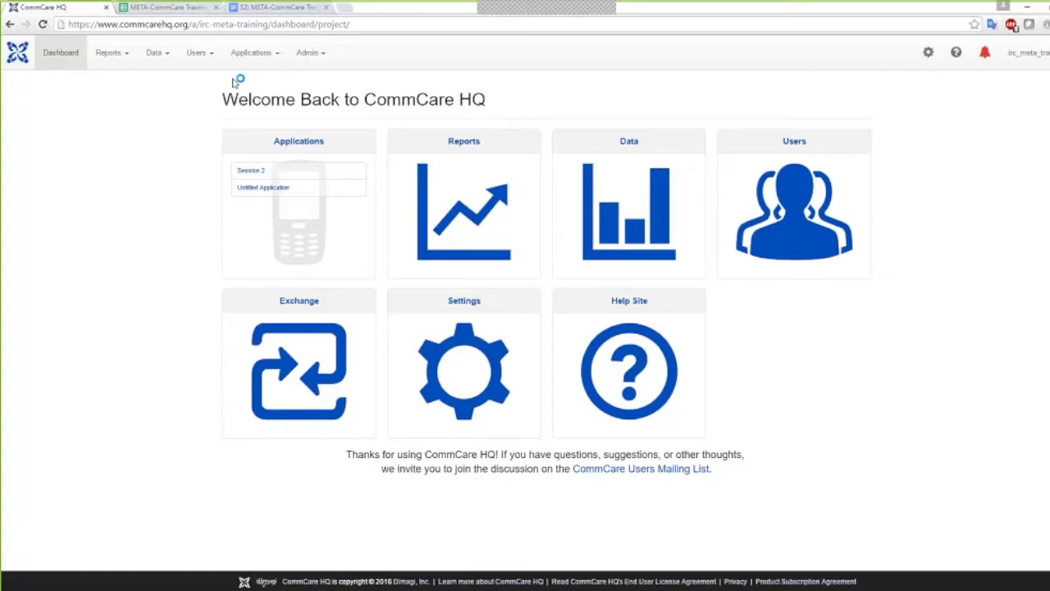
Open the existing Untitled Application and rename it "Client Intake Application".
click(279, 58)
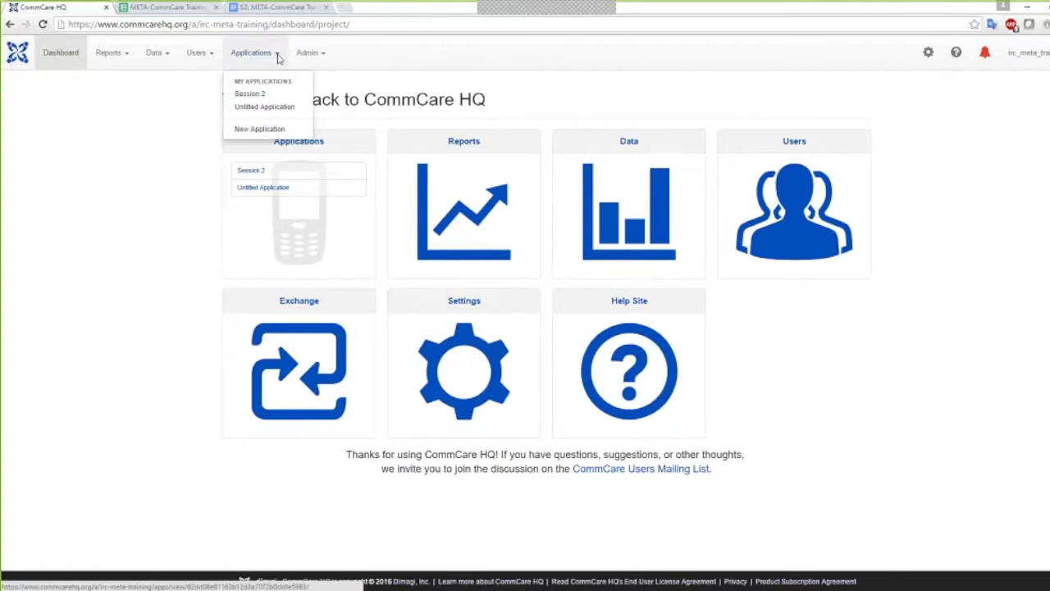
click(274, 109)
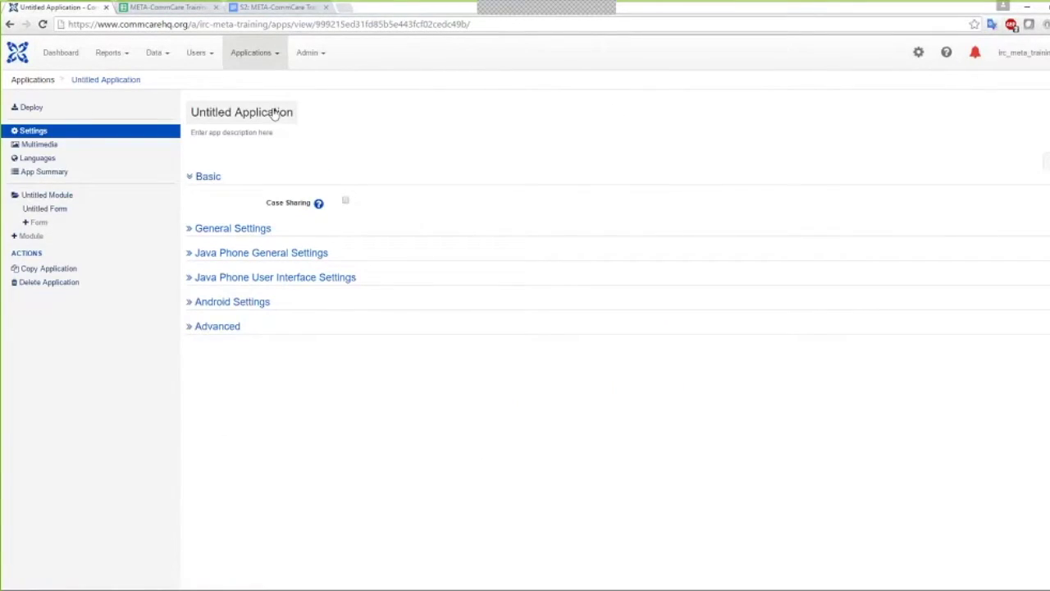
click(246, 111)
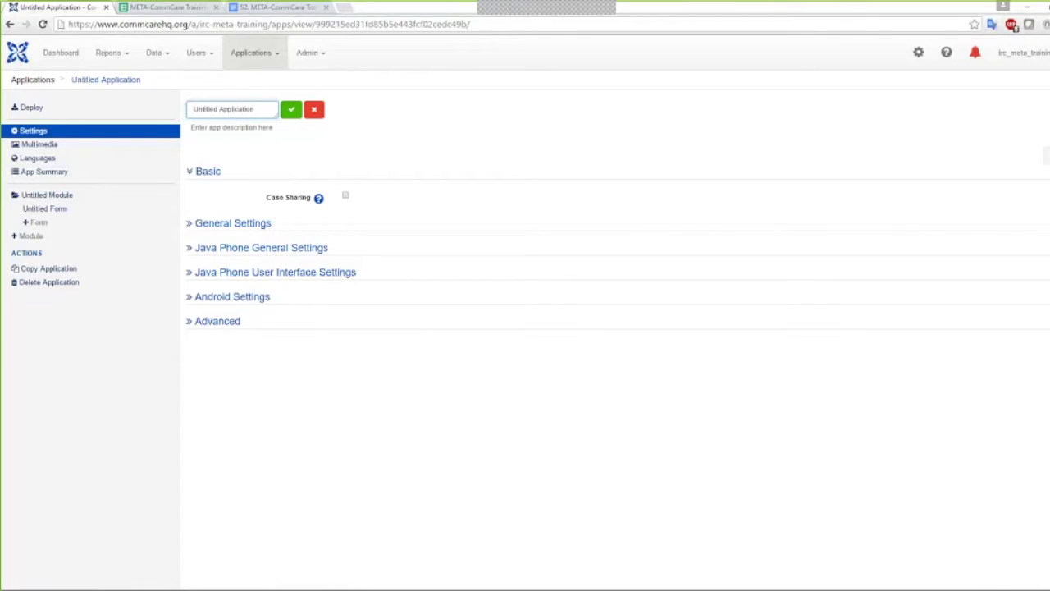
drag(259, 111, 185, 111)
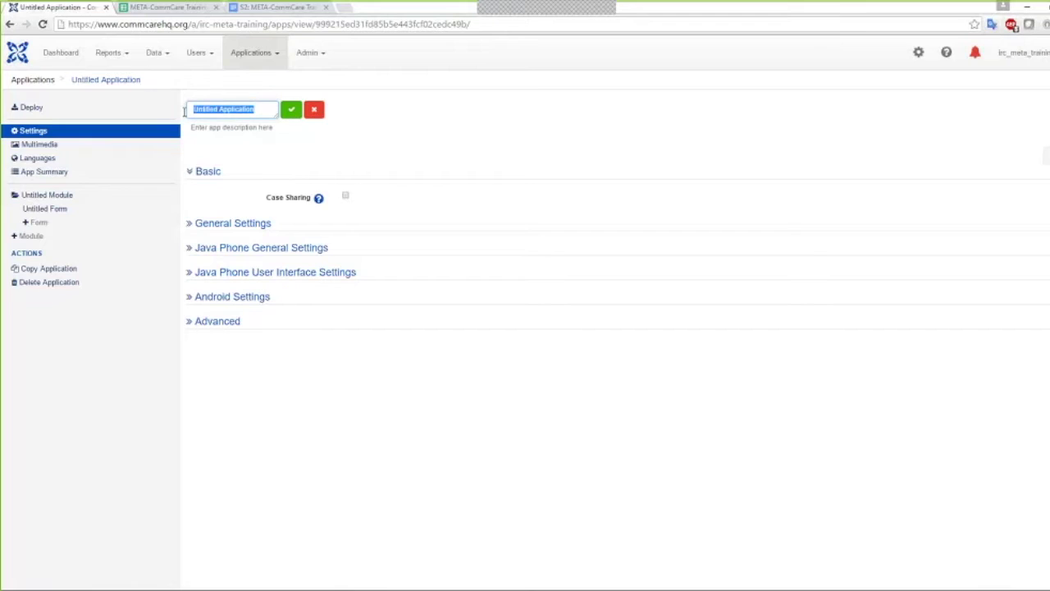
text(C)
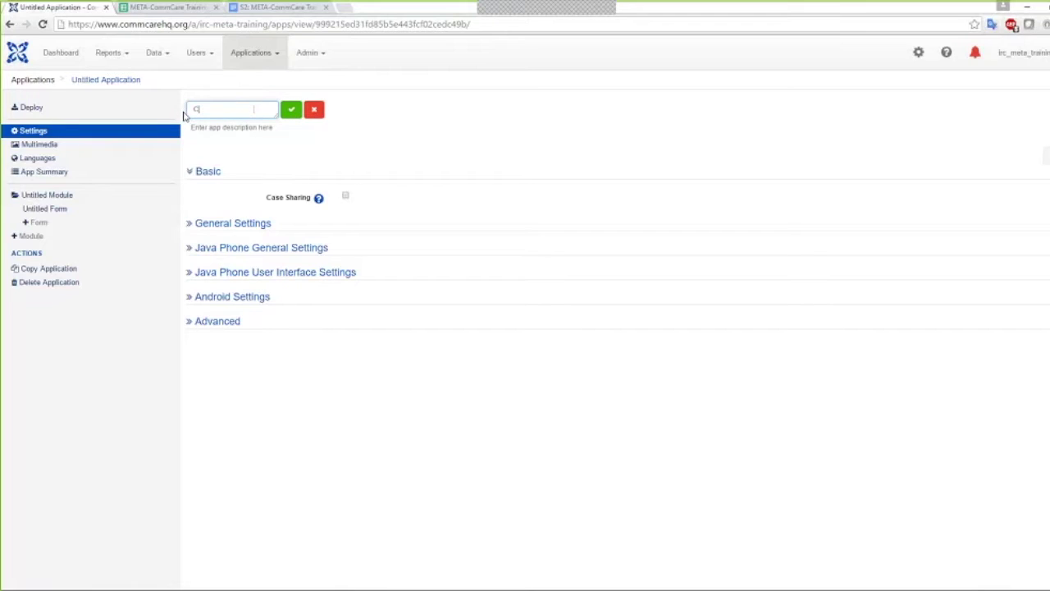
text(l)
text(ient)
text( In)
text(take F)
text(or)
text(m)
key(BackSpace)
key(BackSpace)
key(BackSpace)
key(BackSpace)
text(App)
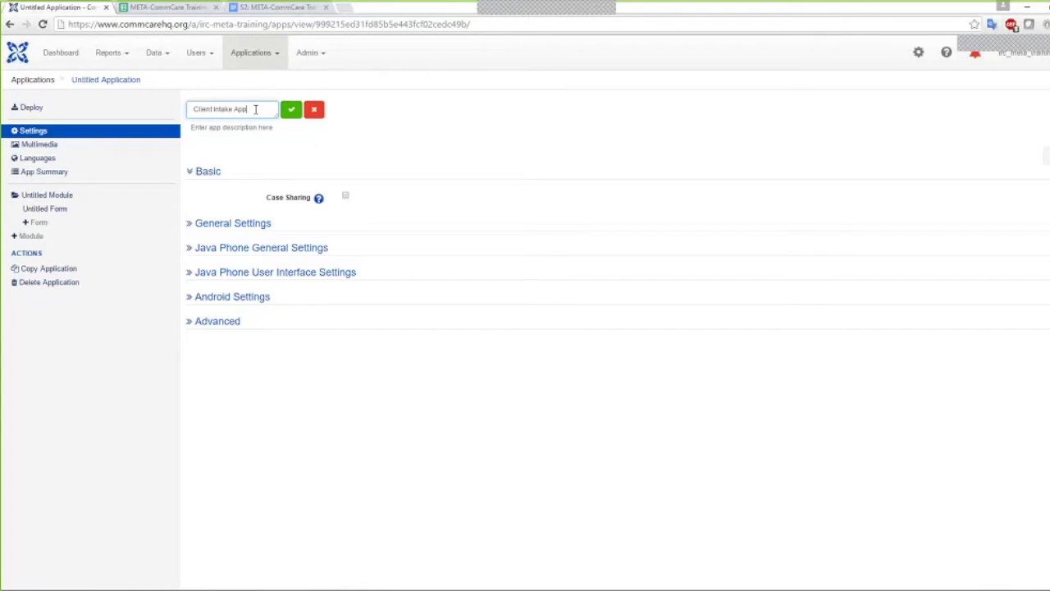
text(lication)
click(291, 110)
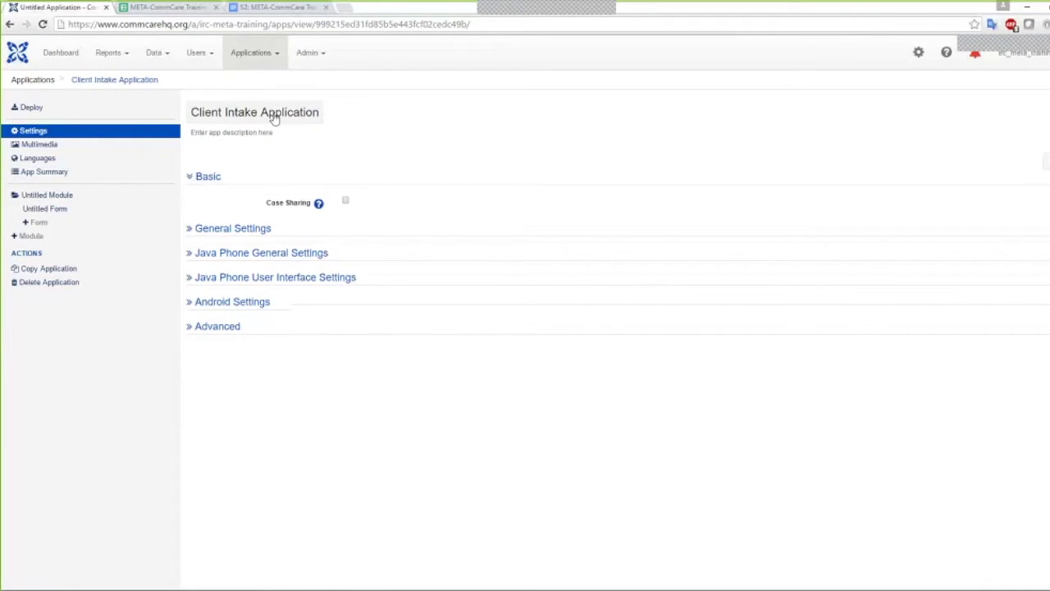
Change the application's name to "CHP Application".
click(275, 117)
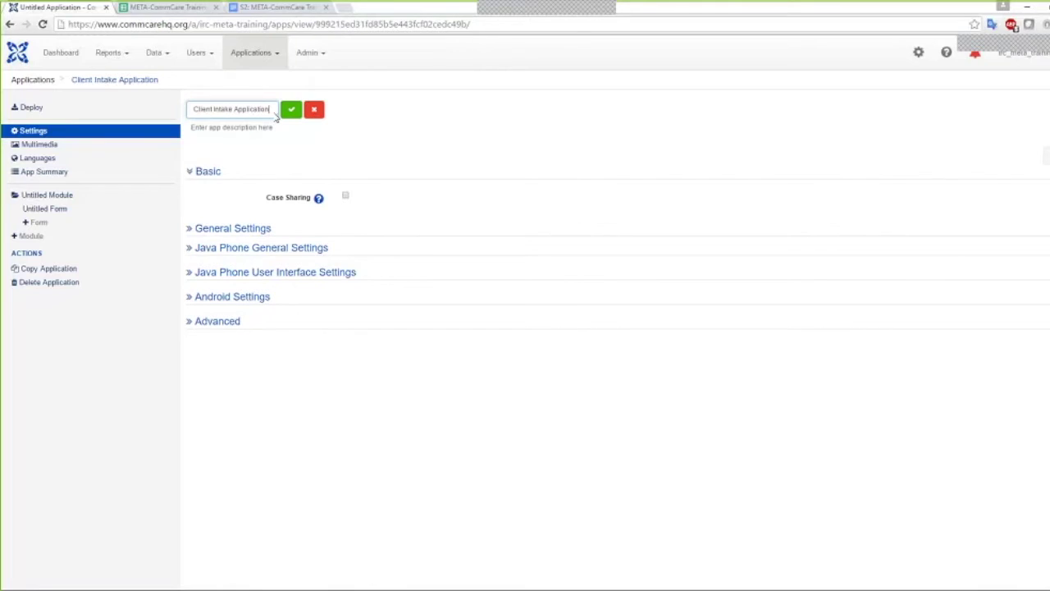
click(233, 109)
shift+click(188, 108)
key(BackSpace)
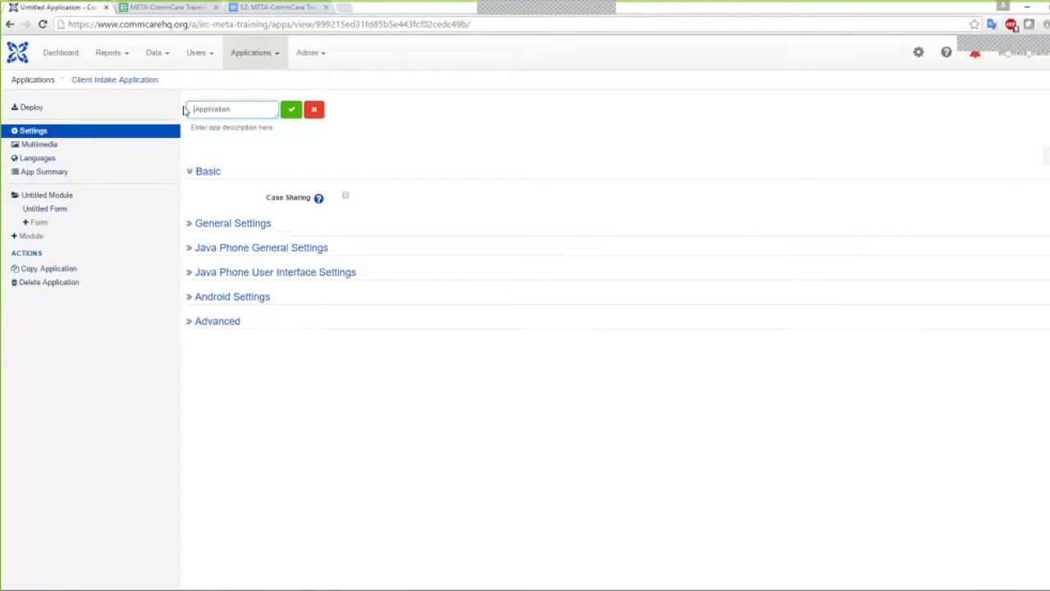
text(CHP)
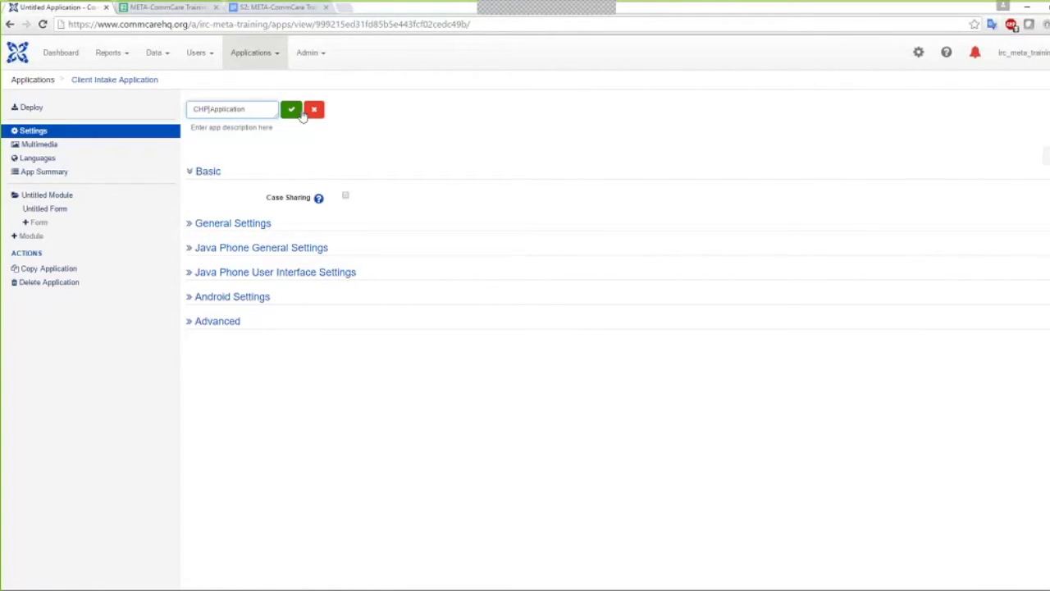
click(289, 114)
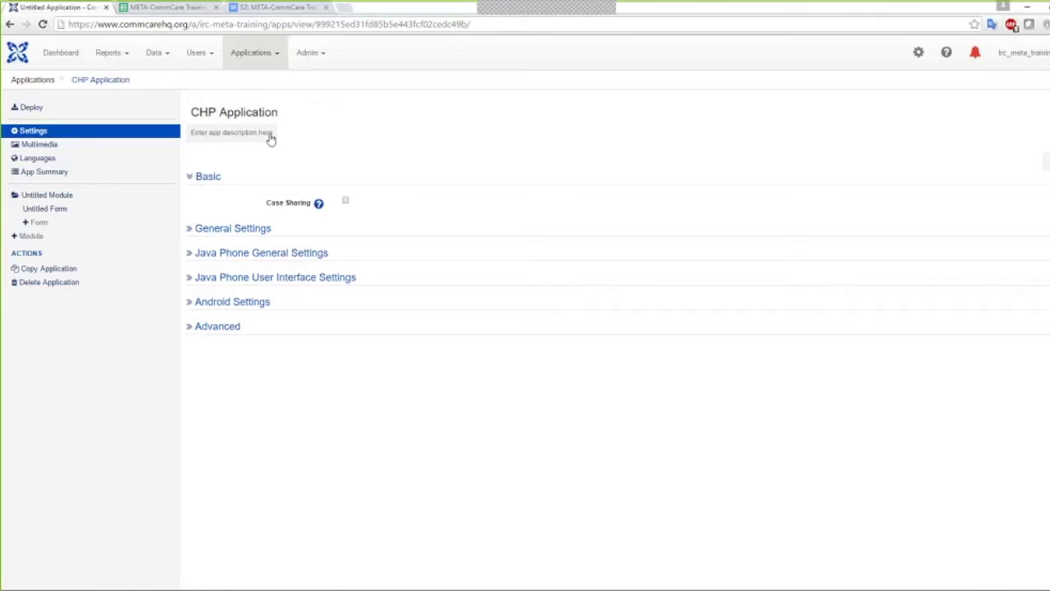
Set the application's description to "This application is designed for CHPs to manage client data and complete baseline and endline evaluations.".
click(241, 135)
text(This application is designed for CHPs)
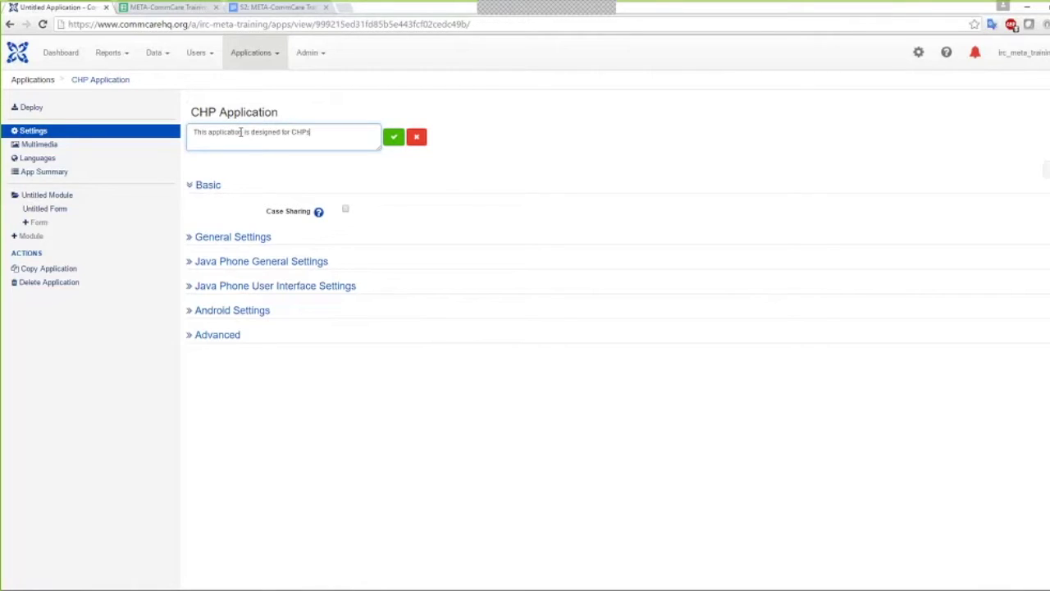
text( to collect)
key(BackSpace)
key(BackSpace)
key(BackSpace)
key(BackSpace)
key(BackSpace)
key(BackSpace)
key(BackSpace)
text(manage client data and complet)
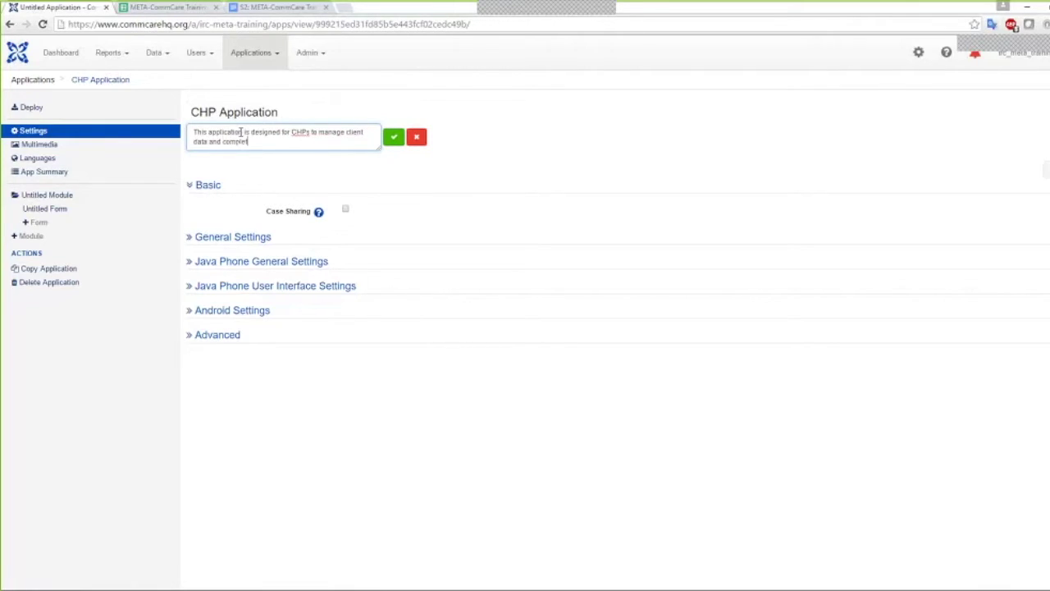
text(e)
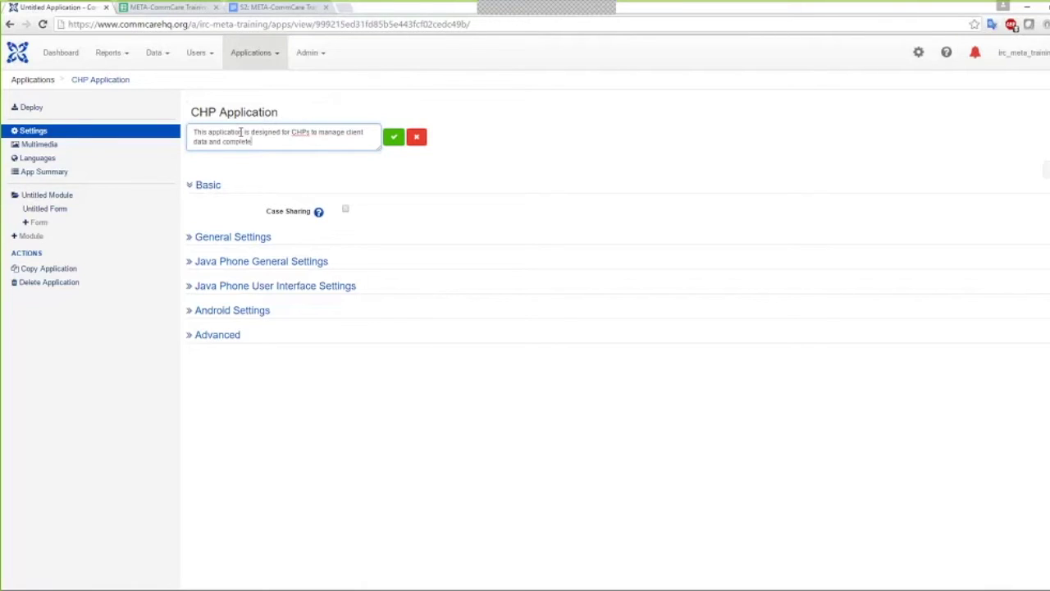
text( evaluations.)
click(254, 141)
text(baseline and endline)
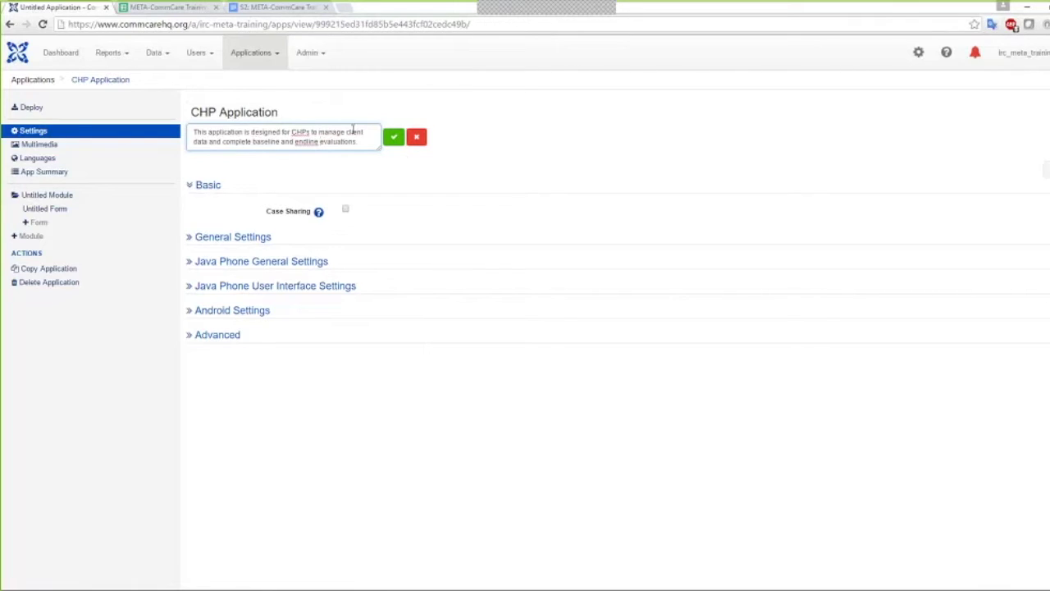
click(393, 137)
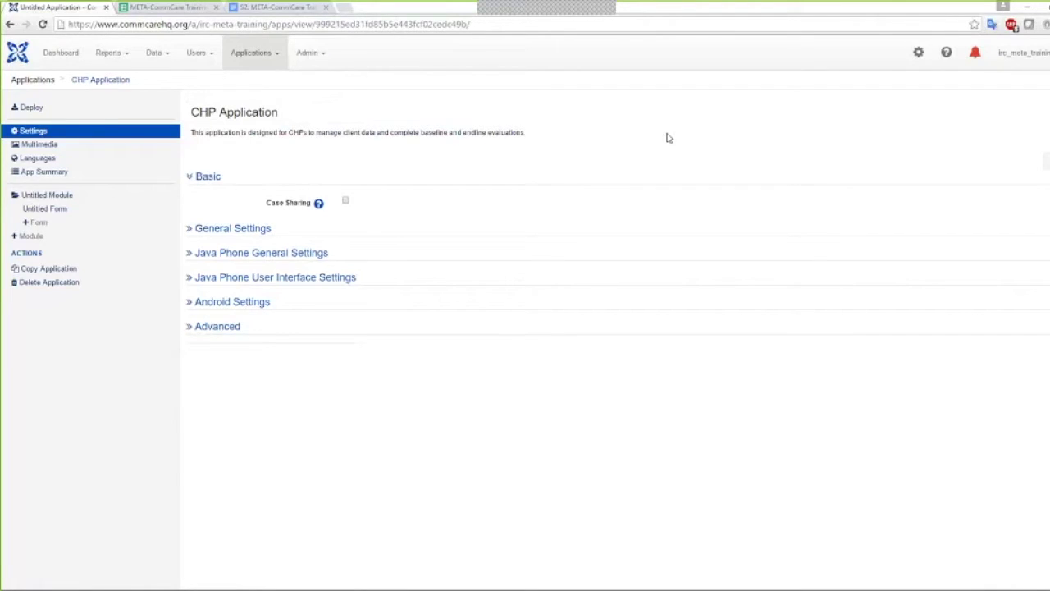
Rename the application's untitled module as "Client Information".
click(60, 198)
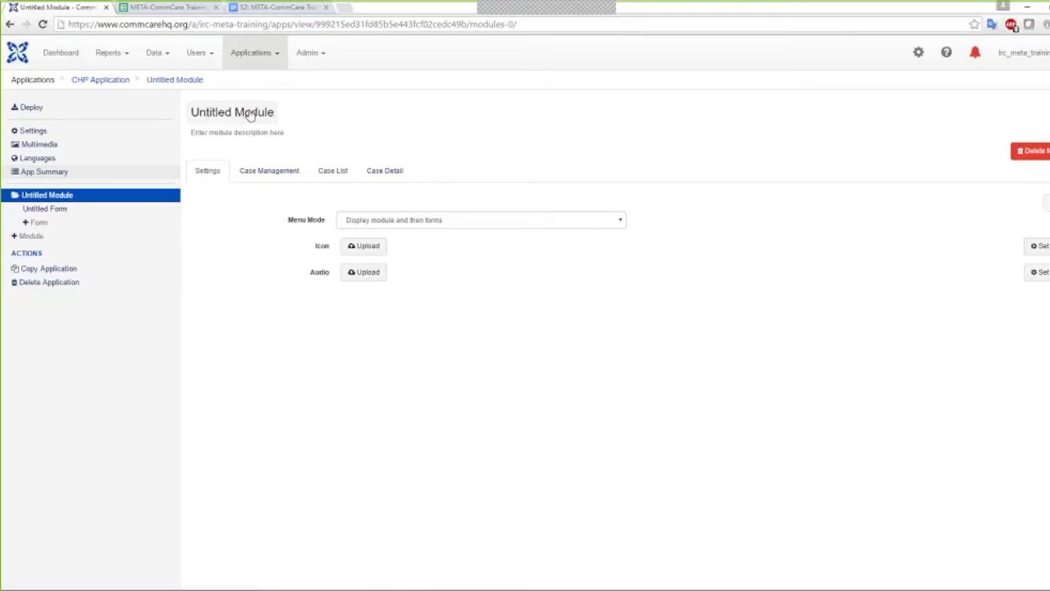
click(251, 113)
double_click(252, 109)
key(ctrl+a)
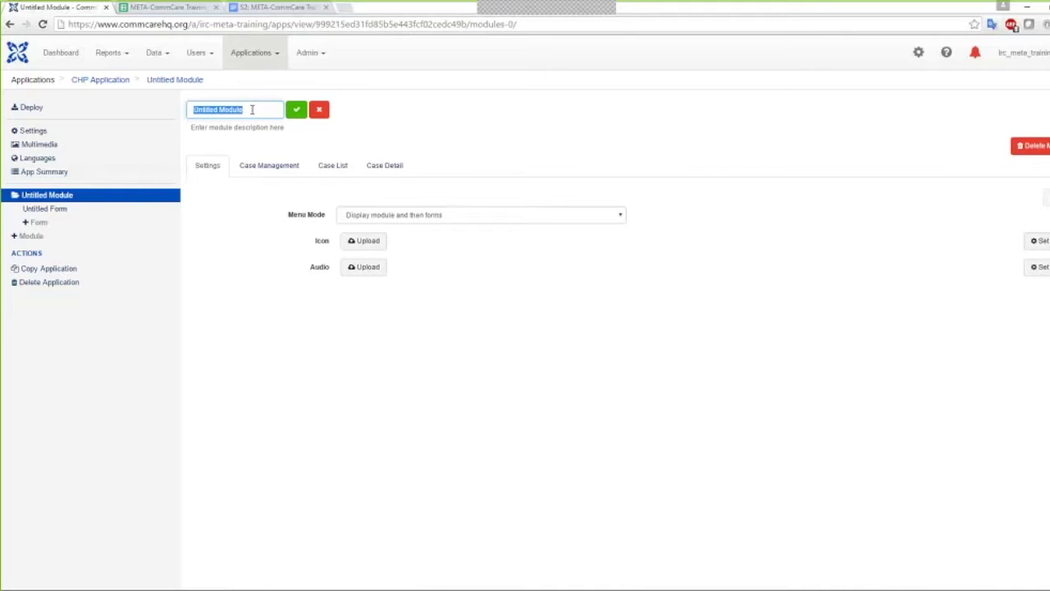
text(C)
text(hil)
text(nt Inform)
text(ation)
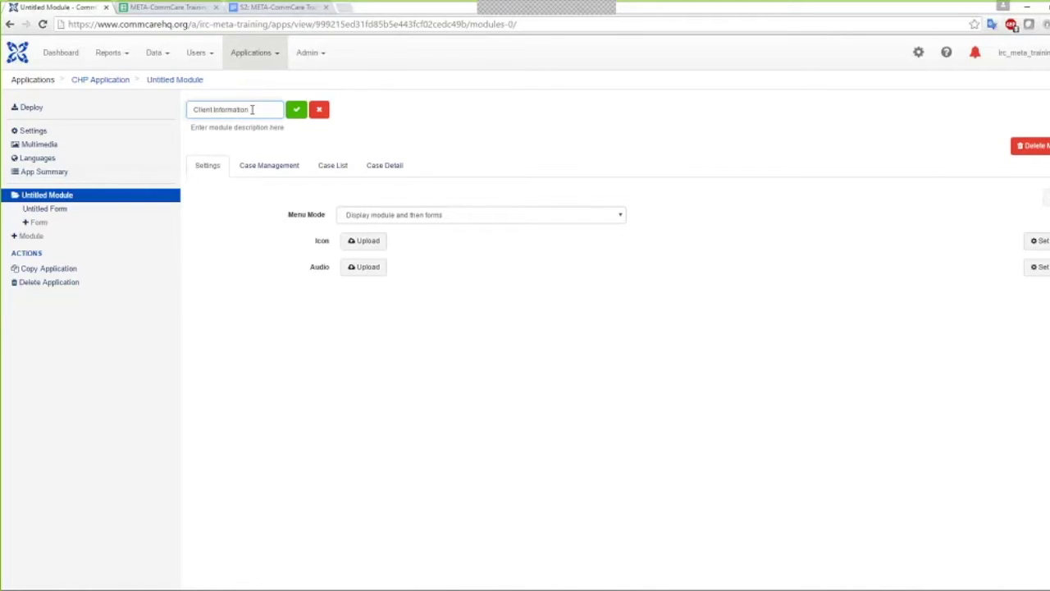
click(296, 111)
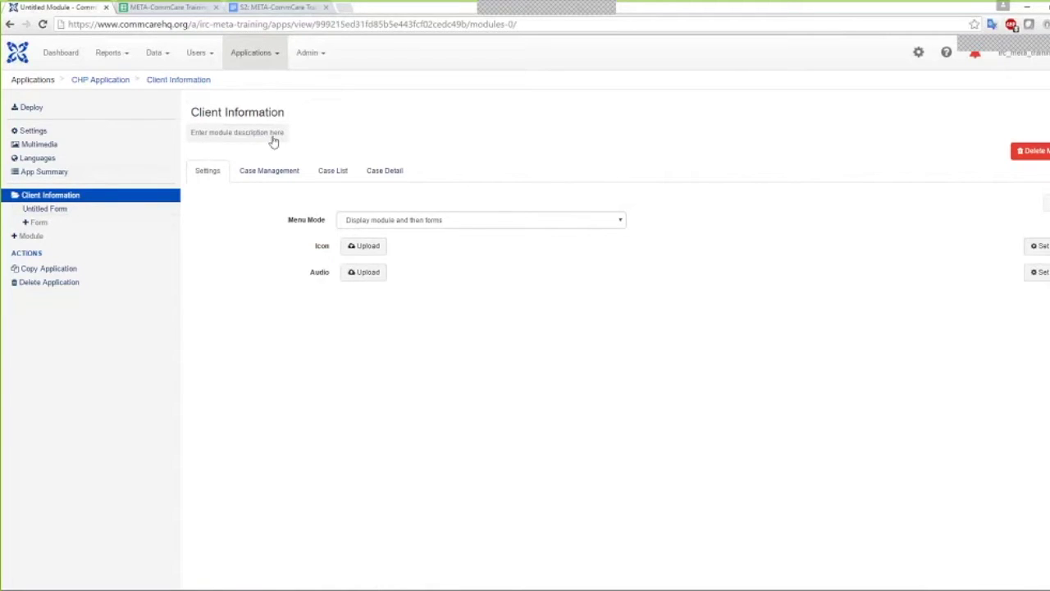
Rename the untitled form in the Client Information module as "Client Intake Form".
click(57, 209)
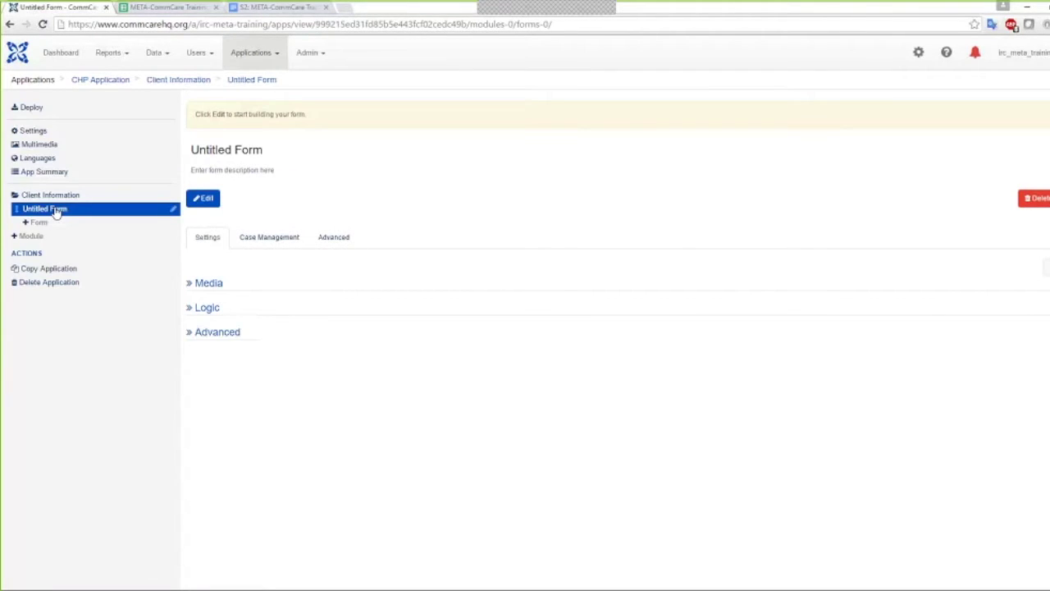
click(216, 150)
triple_click(216, 149)
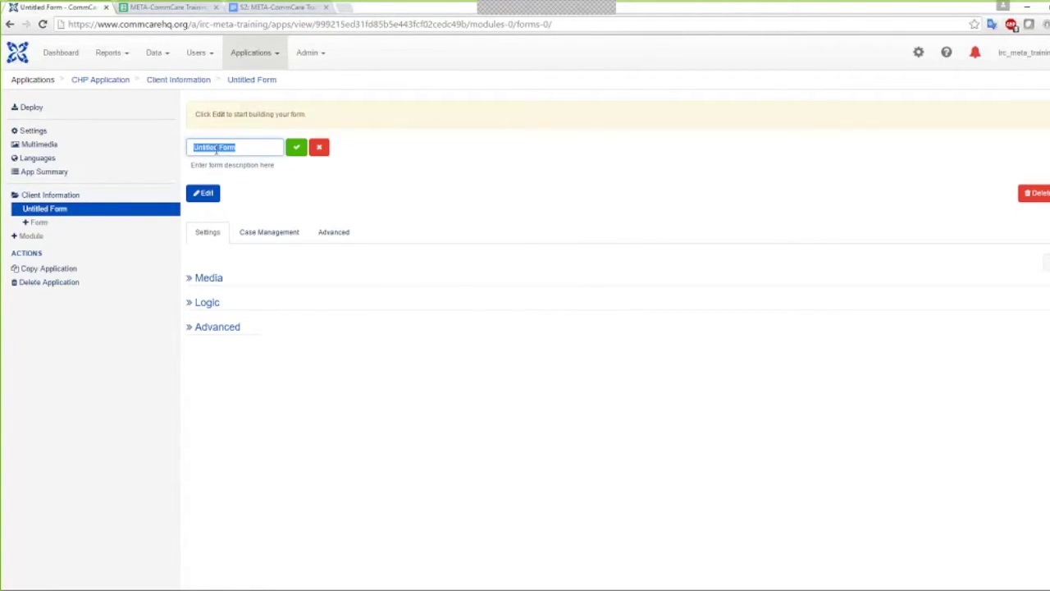
text(Client Intake Form)
click(297, 149)
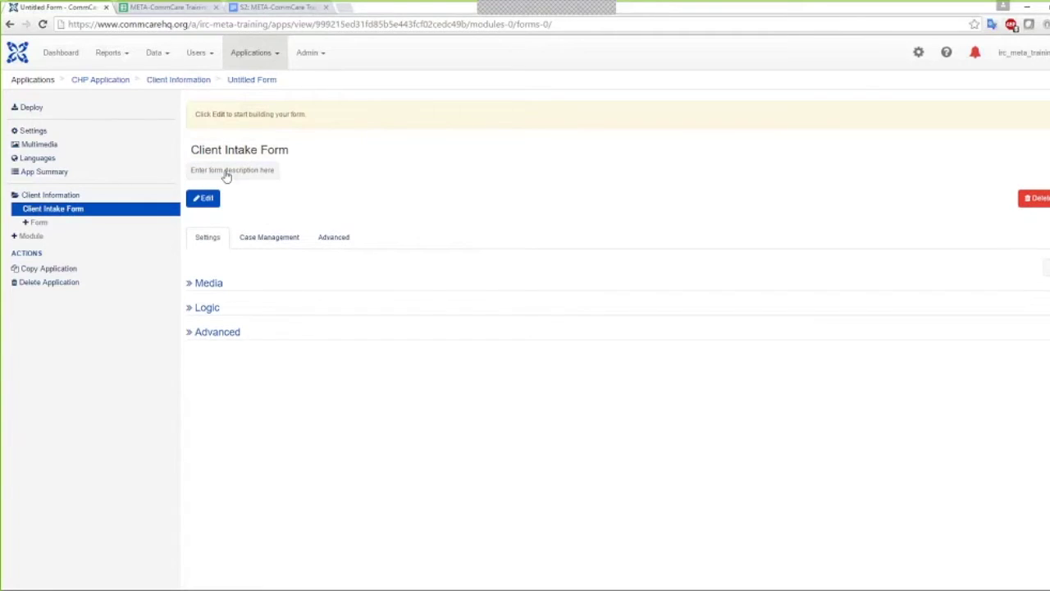
Set the form's description to "This form opens a client case." and open the form for editing its questions.
click(227, 174)
text(This form opens a client)
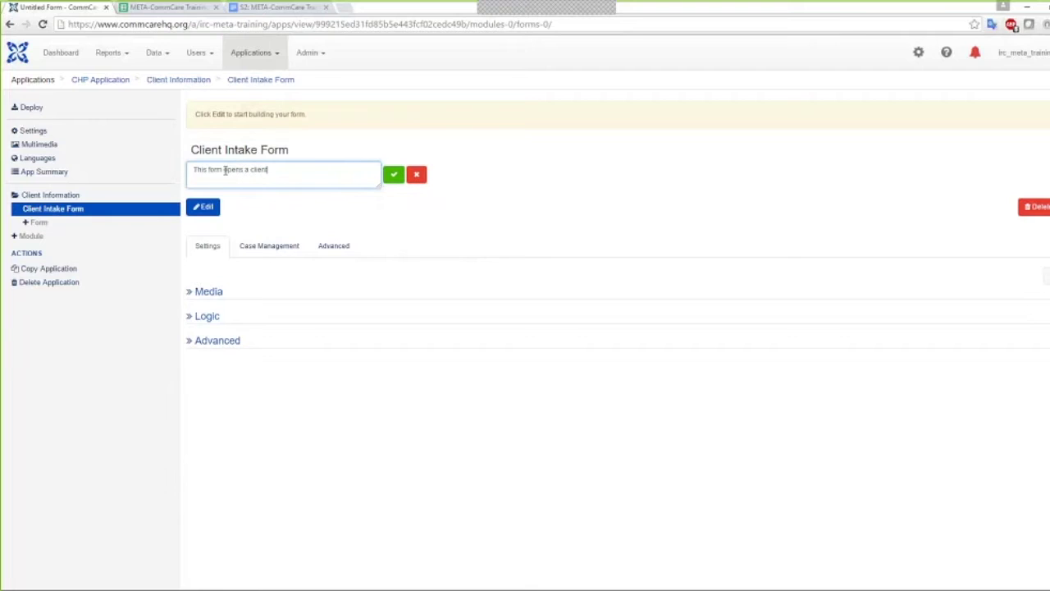
text( case.)
click(392, 176)
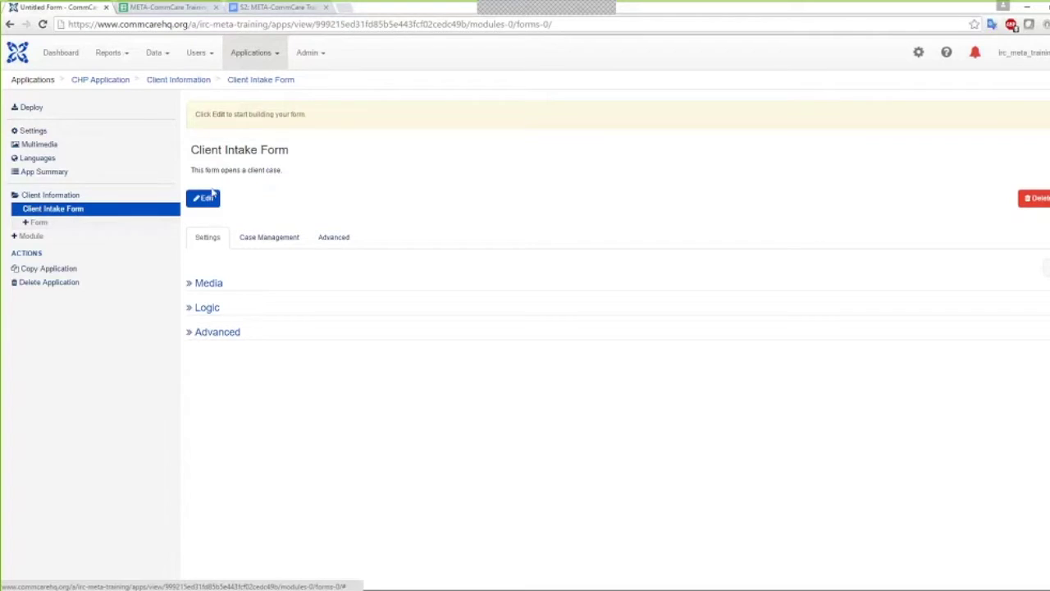
click(201, 202)
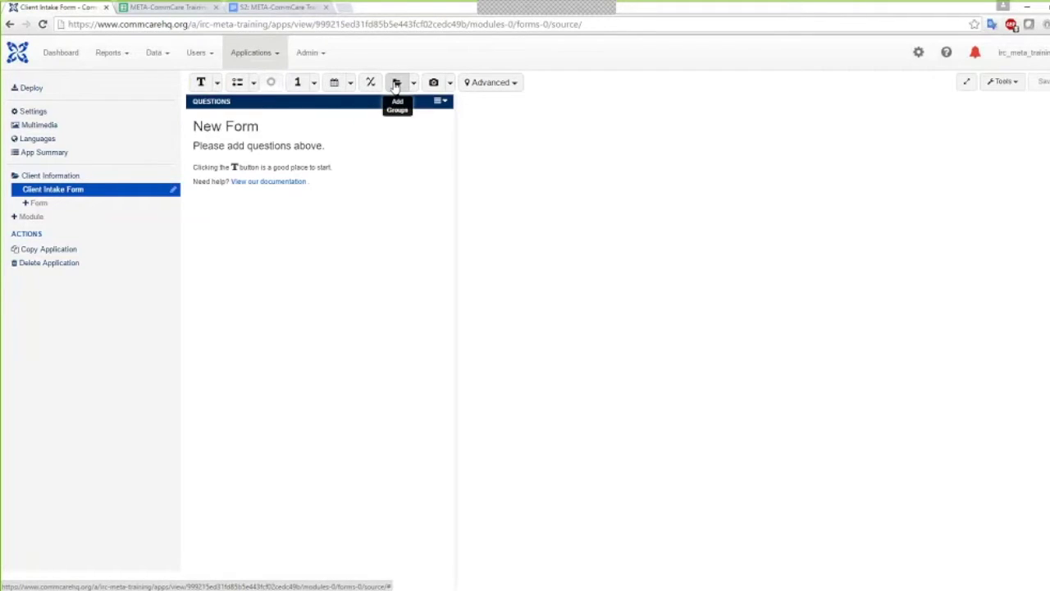
Examine the available question types for text, multiple choice, numbers, dates, hidden values, groups and media capture.
click(218, 84)
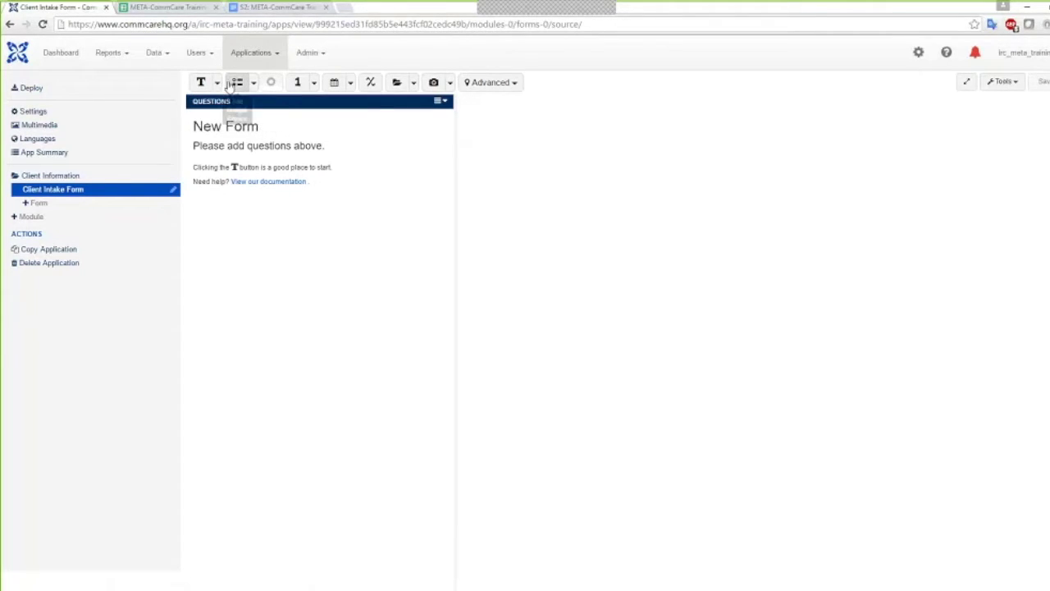
click(219, 82)
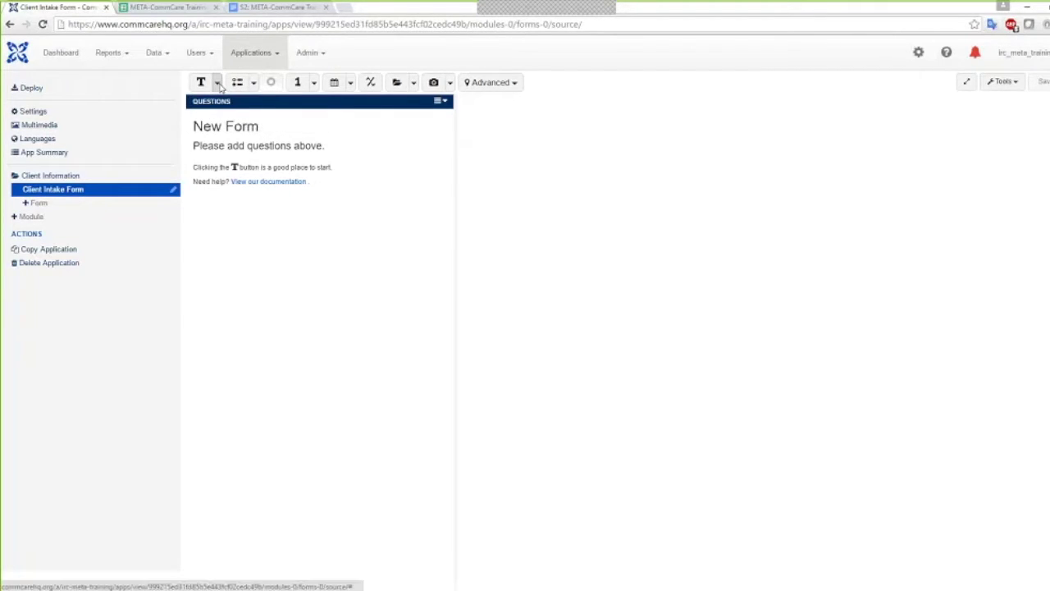
mouse_move(218, 84)
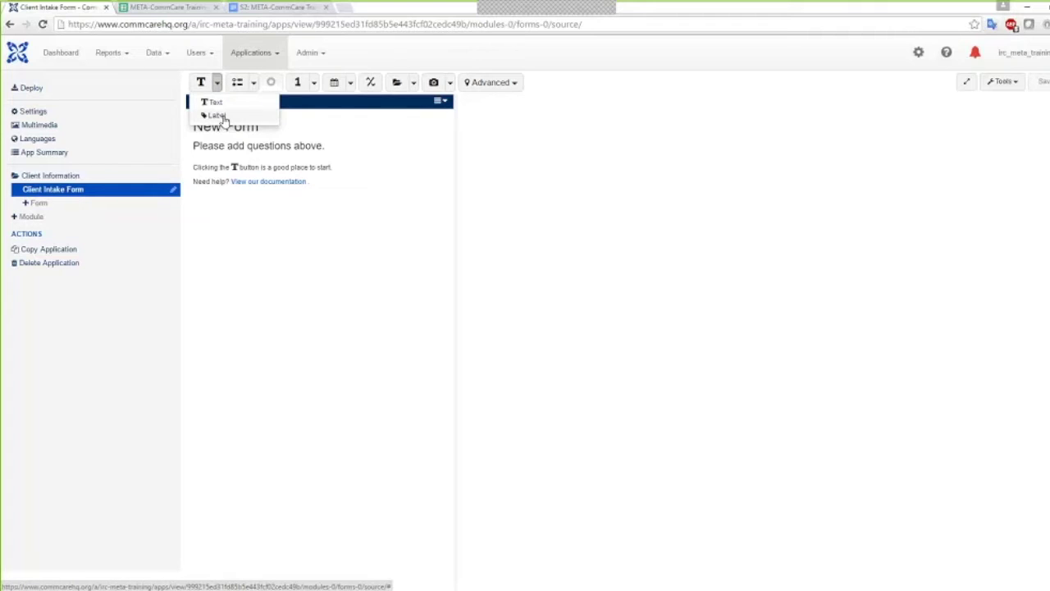
click(254, 85)
click(254, 85)
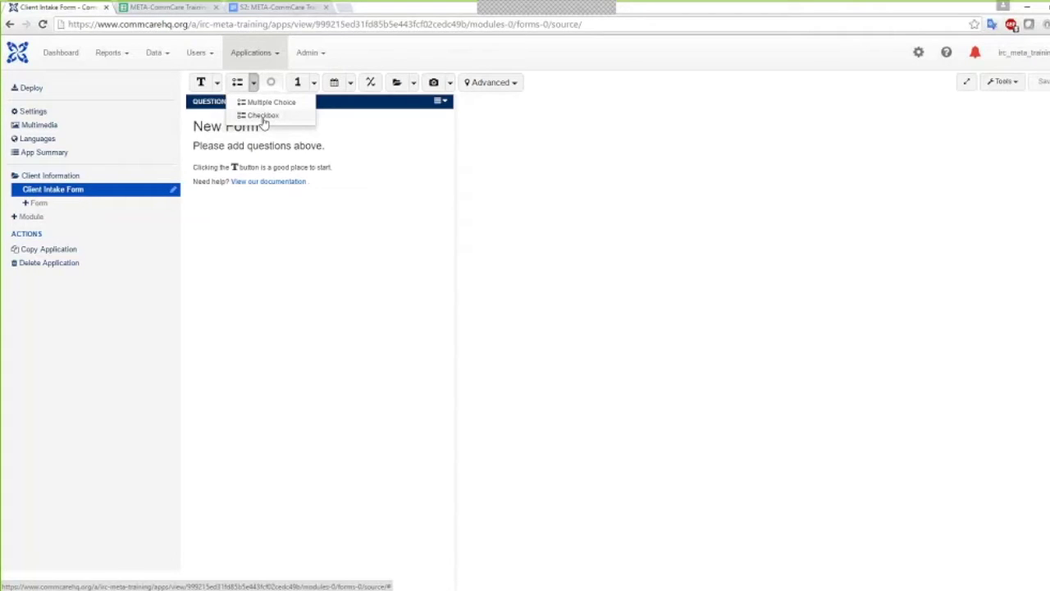
click(315, 86)
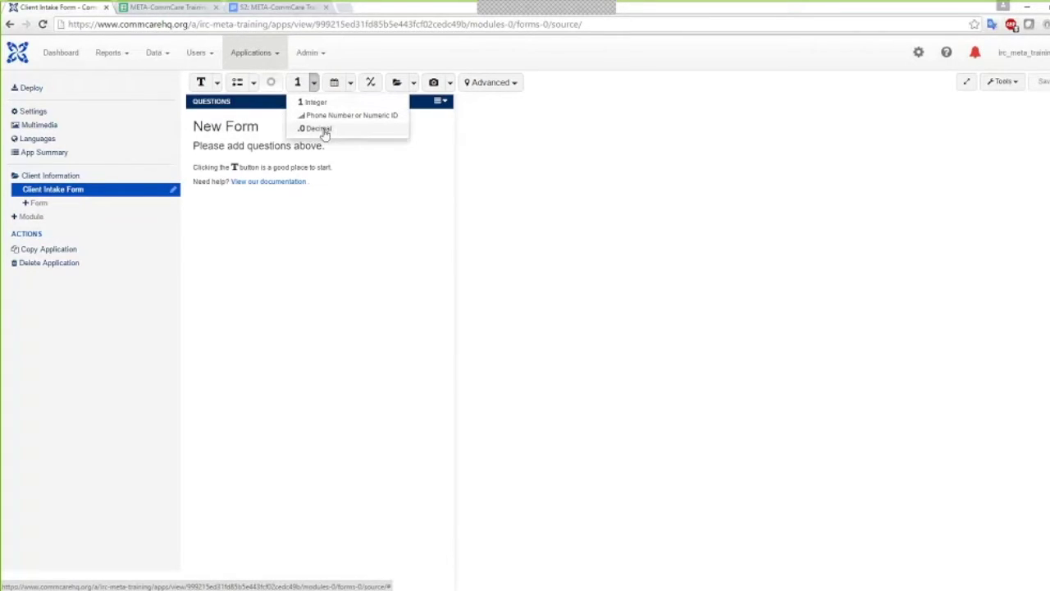
click(350, 84)
click(350, 83)
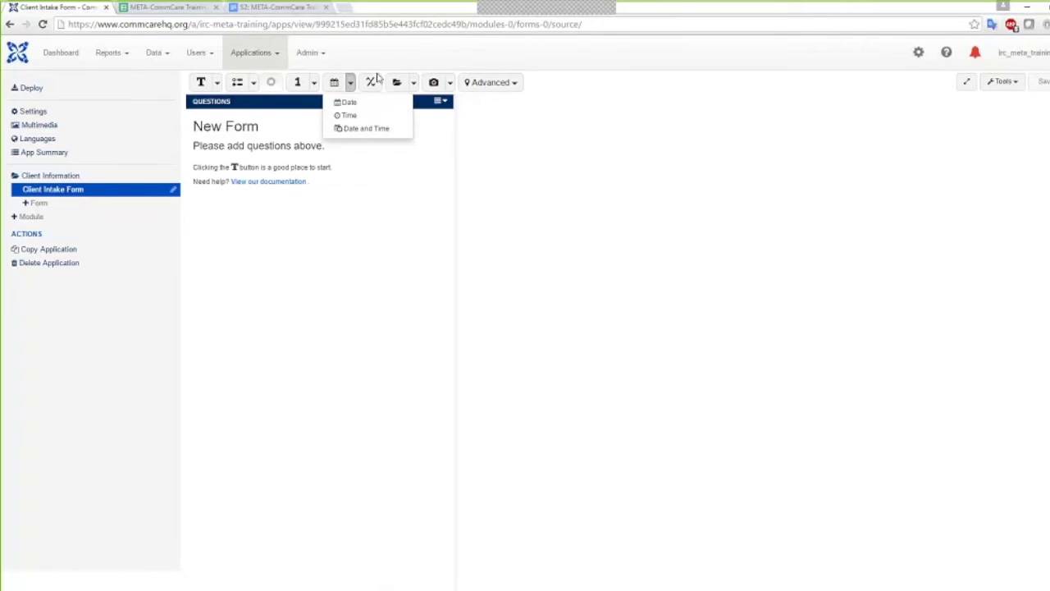
click(381, 76)
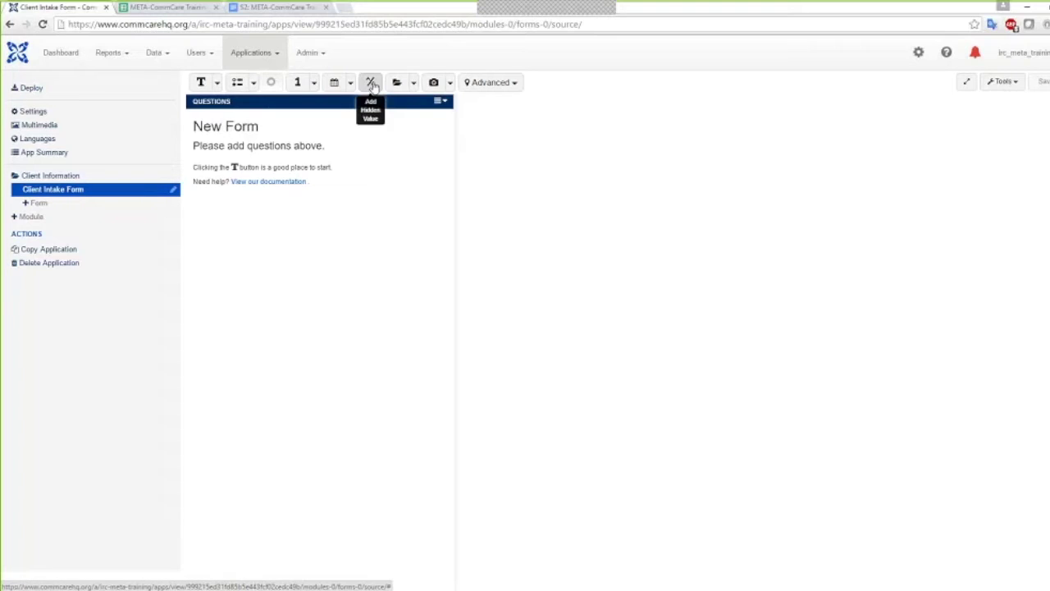
click(413, 83)
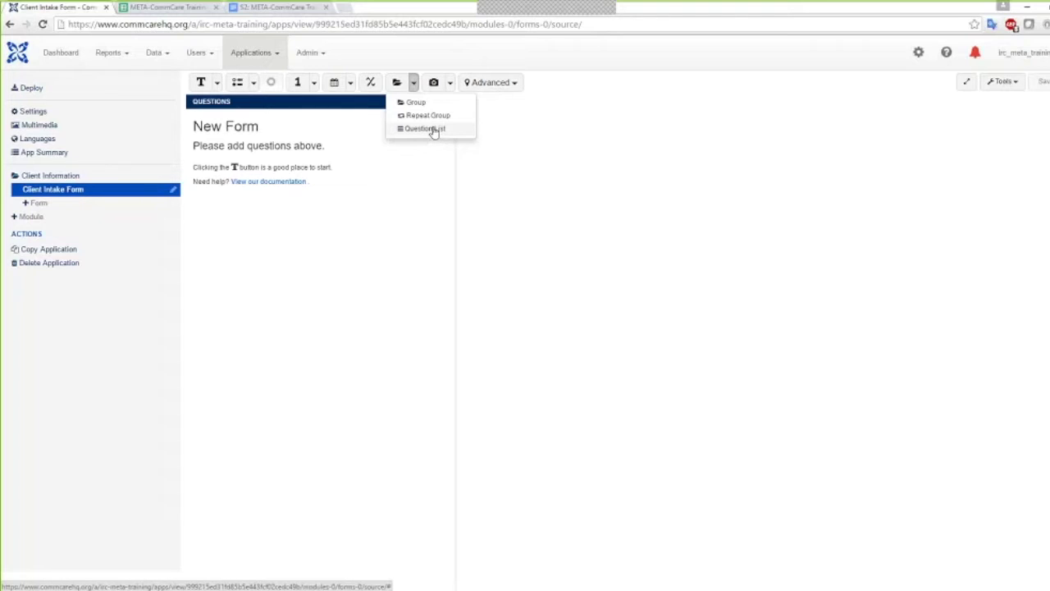
click(451, 84)
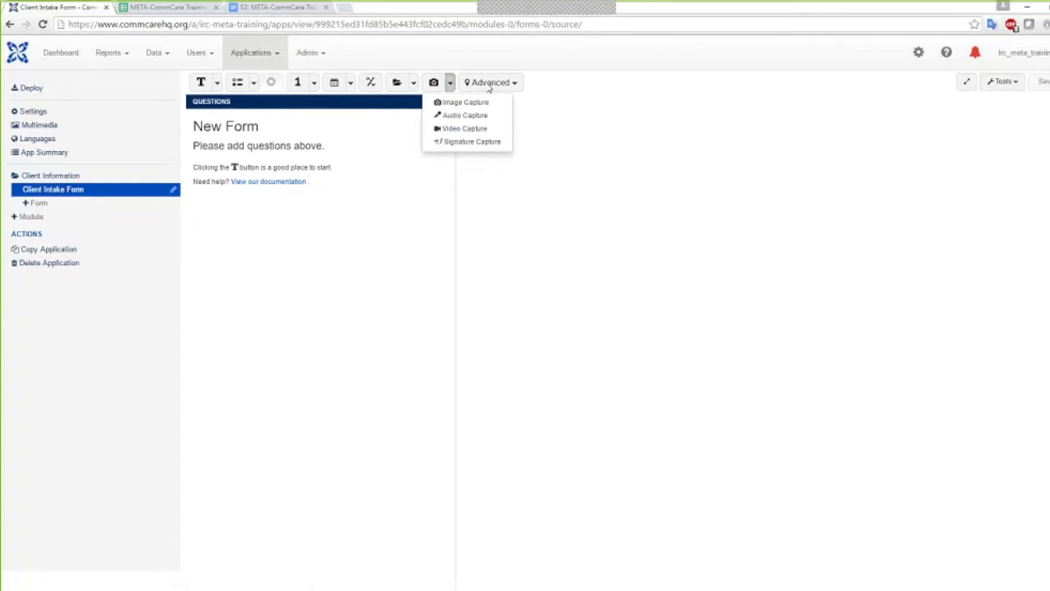
click(450, 83)
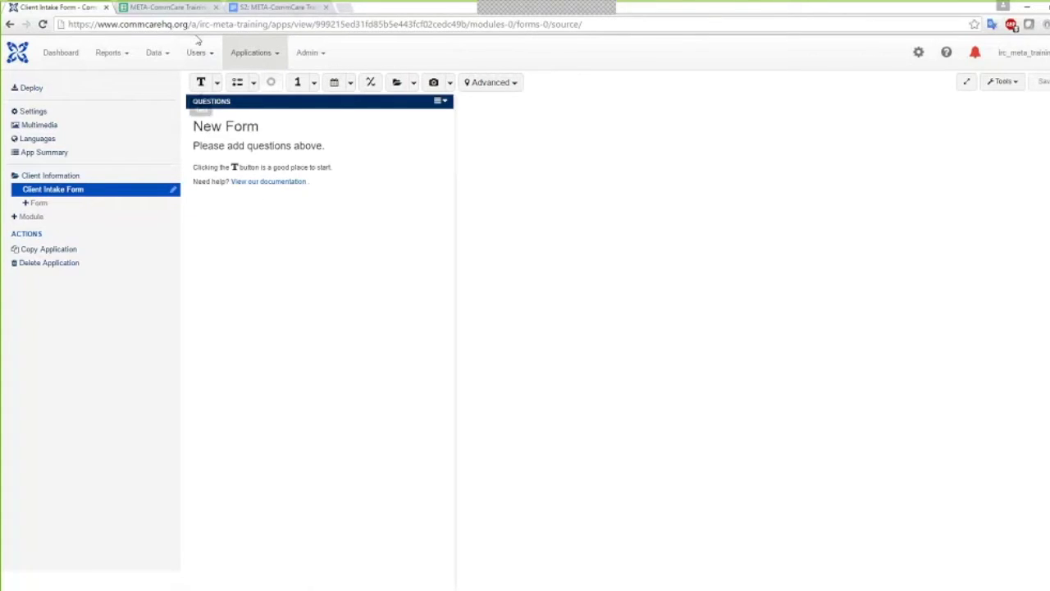
Check the client_name row in the specification sheet and add a text question with the ID client_name to the Client Intake Form.
click(167, 7)
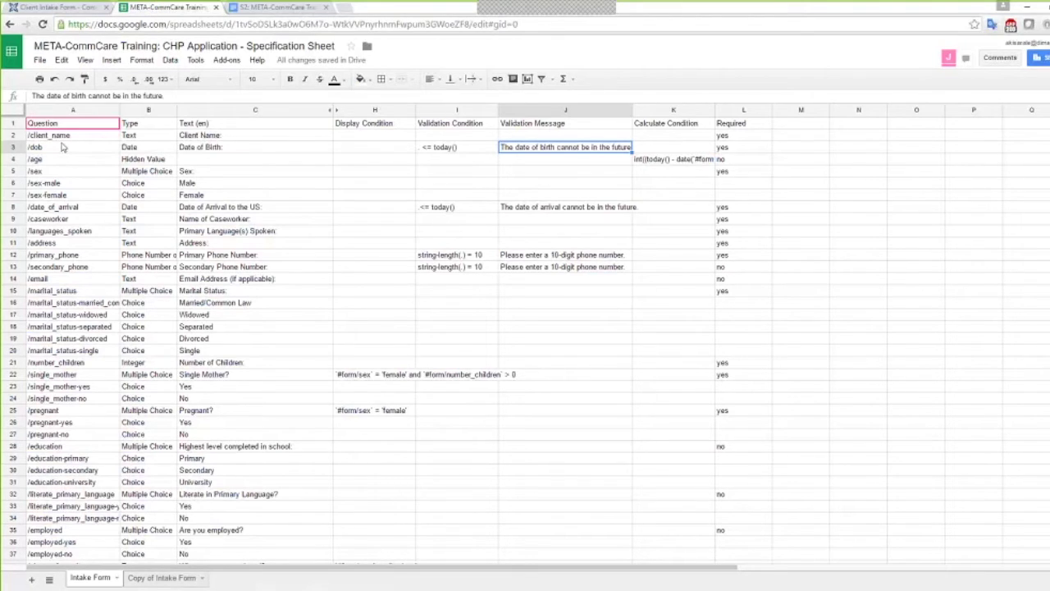
click(15, 135)
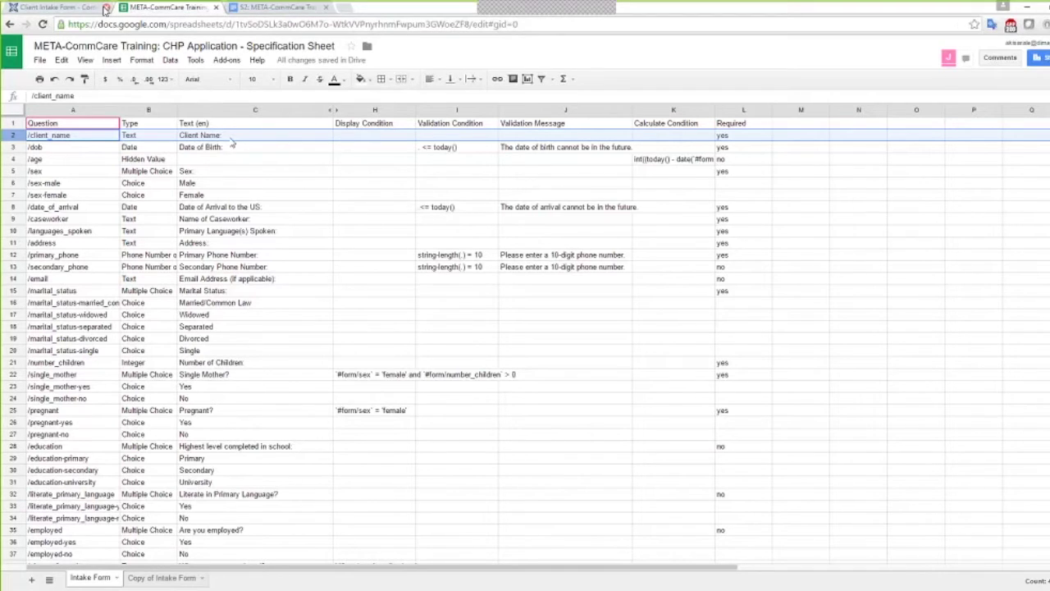
click(70, 8)
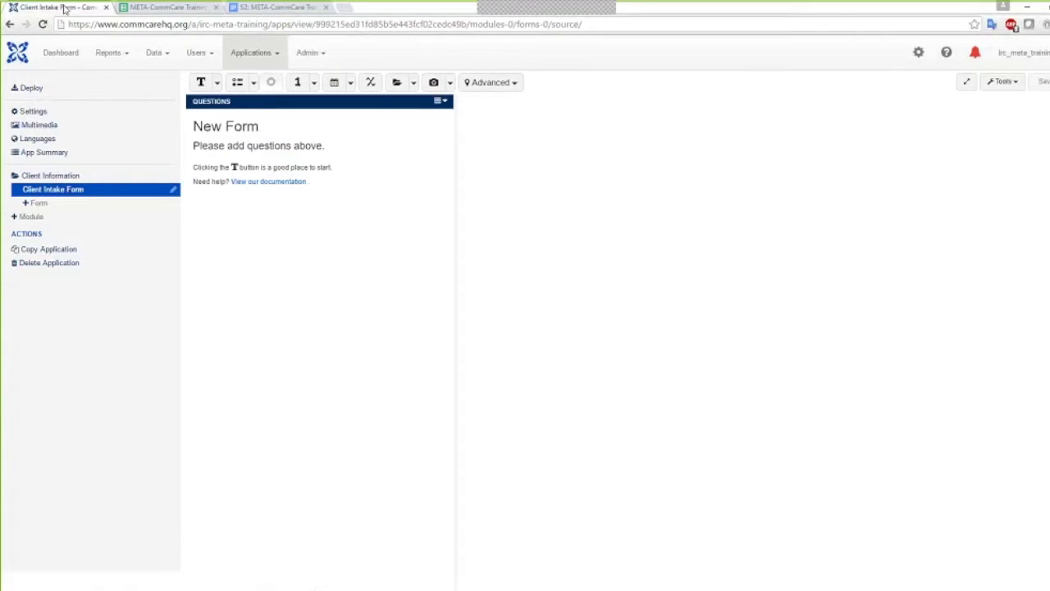
click(200, 83)
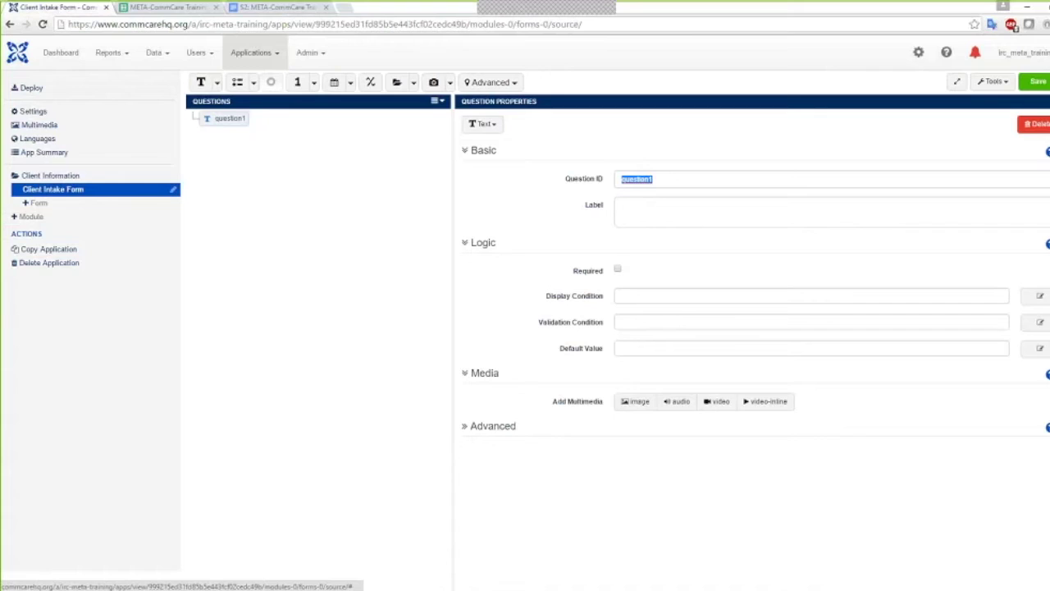
click(658, 181)
double_click(656, 179)
text(cle)
text(ent_name)
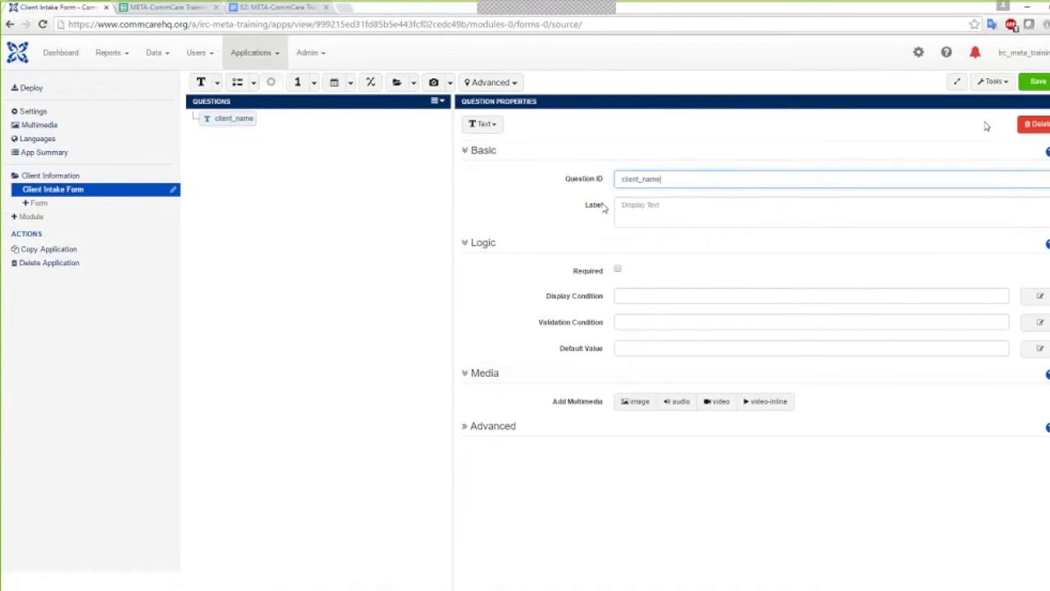
View the help on basic question properties and set the client_name question's label to "Client Name:".
click(1047, 153)
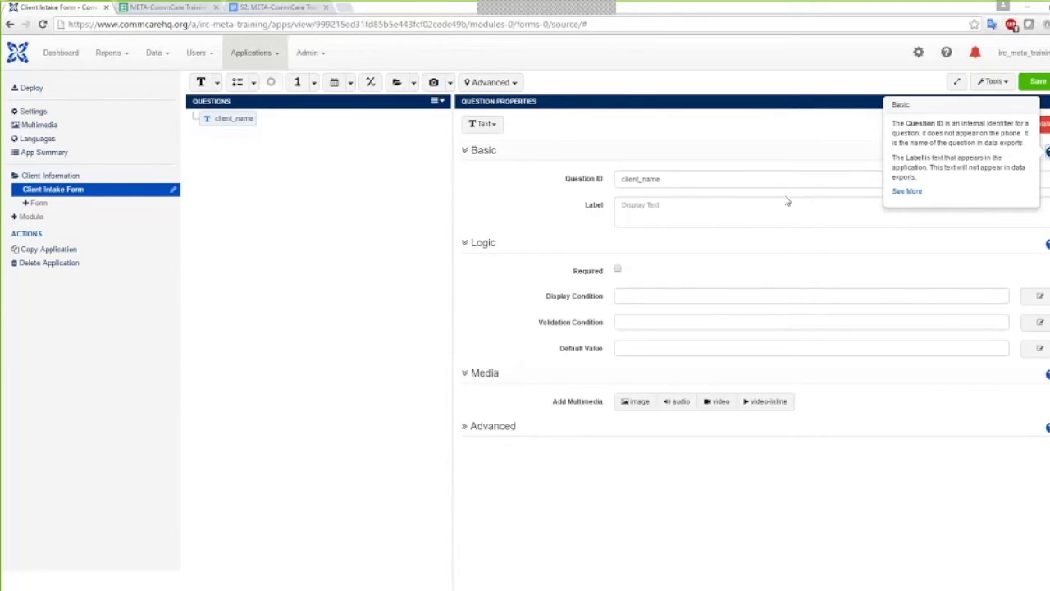
click(677, 204)
text(L)
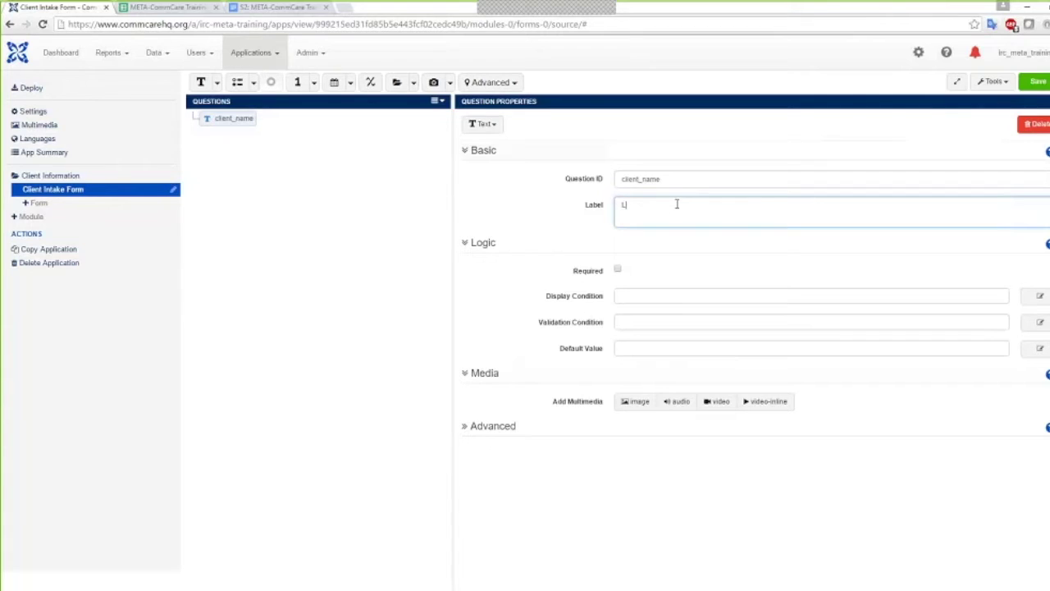
text(lient Name:)
Check the specification sheet, make the Client Name question required, view the logic help and save the form.
click(174, 7)
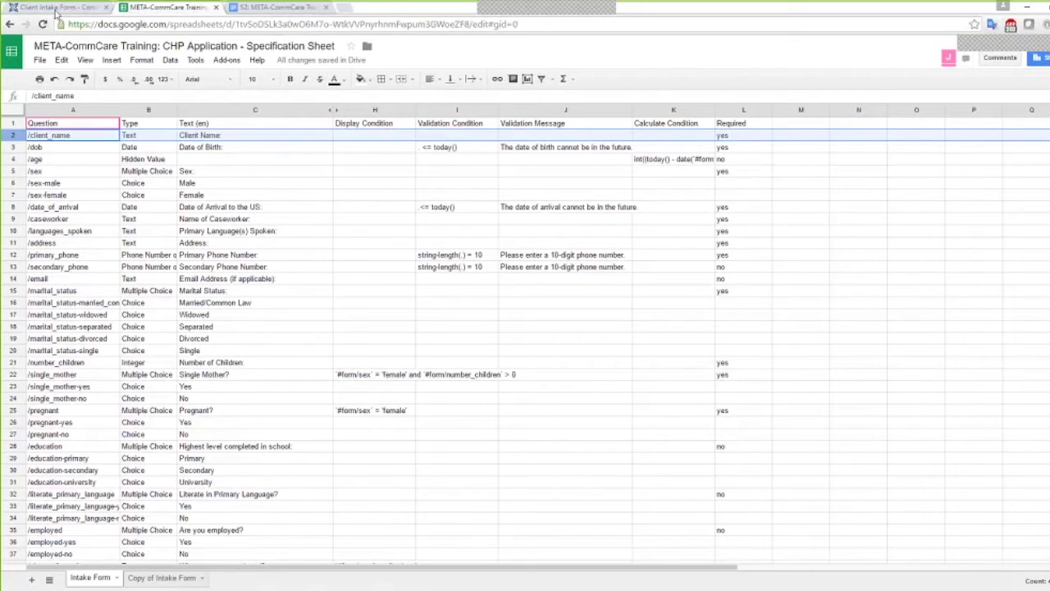
click(57, 6)
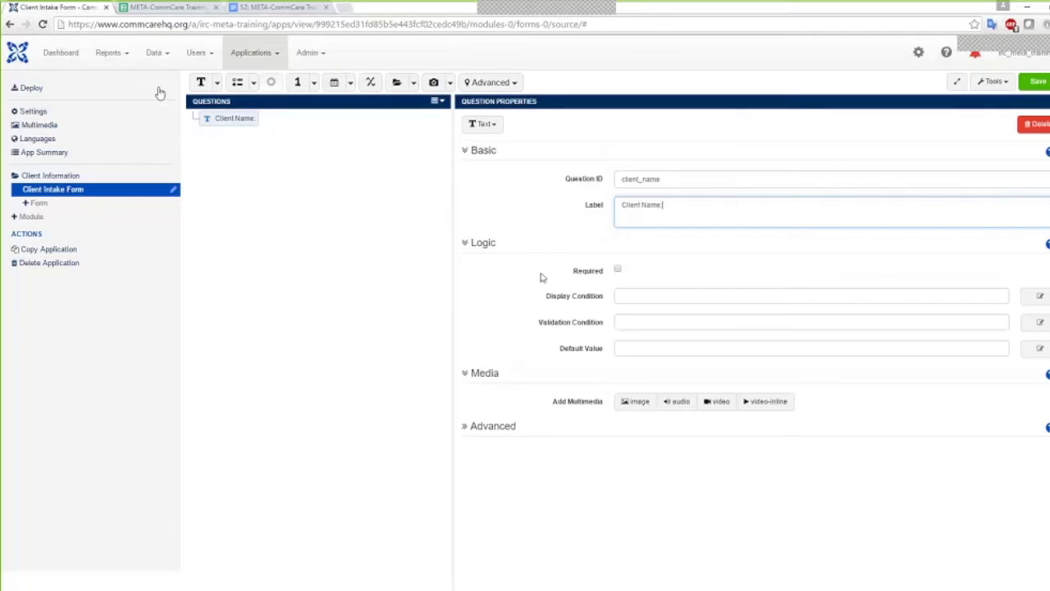
click(617, 271)
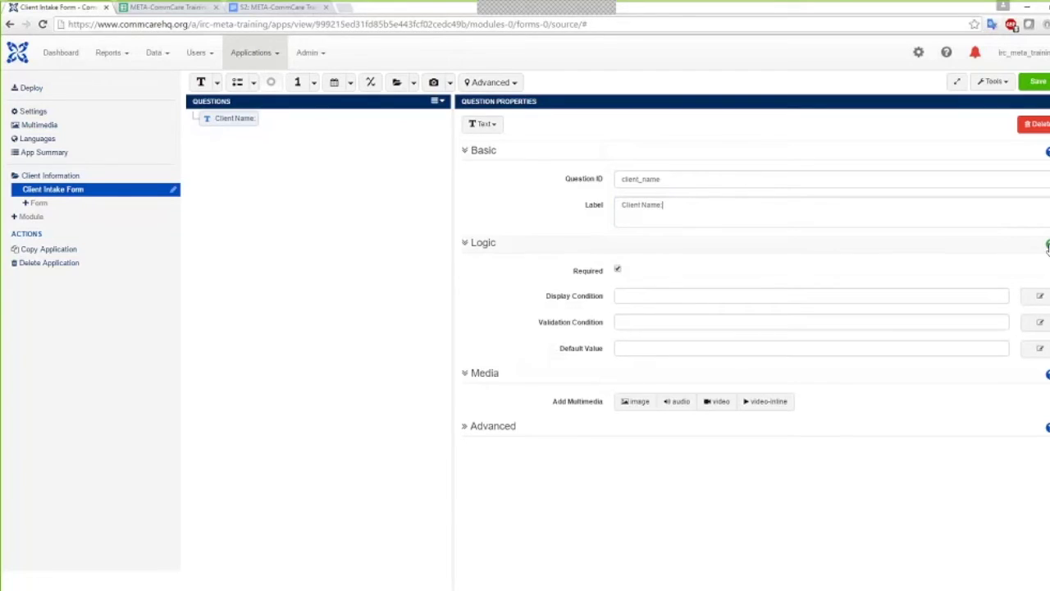
mouse_move(1048, 245)
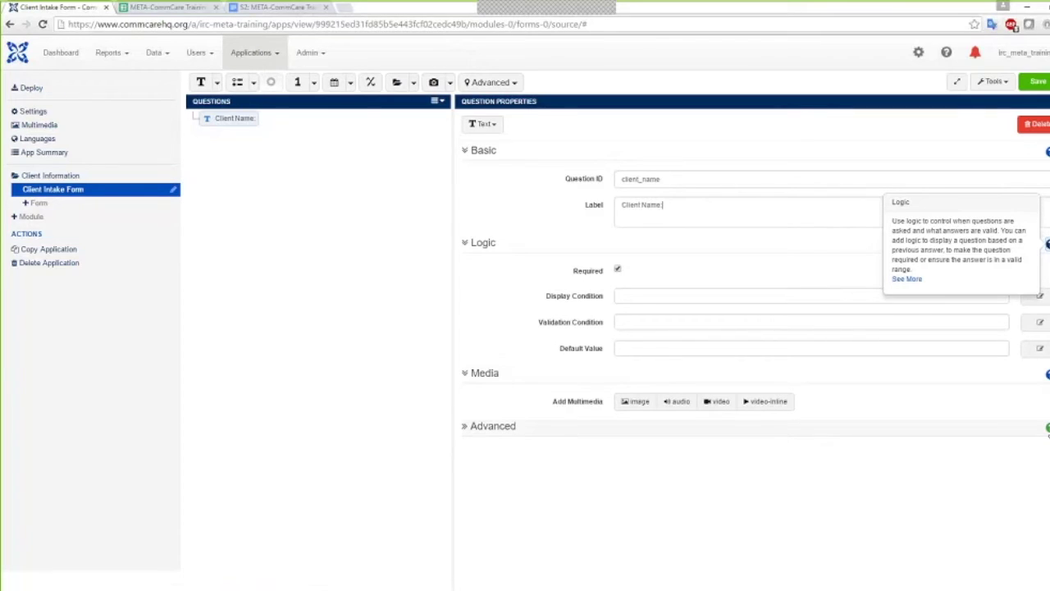
click(719, 249)
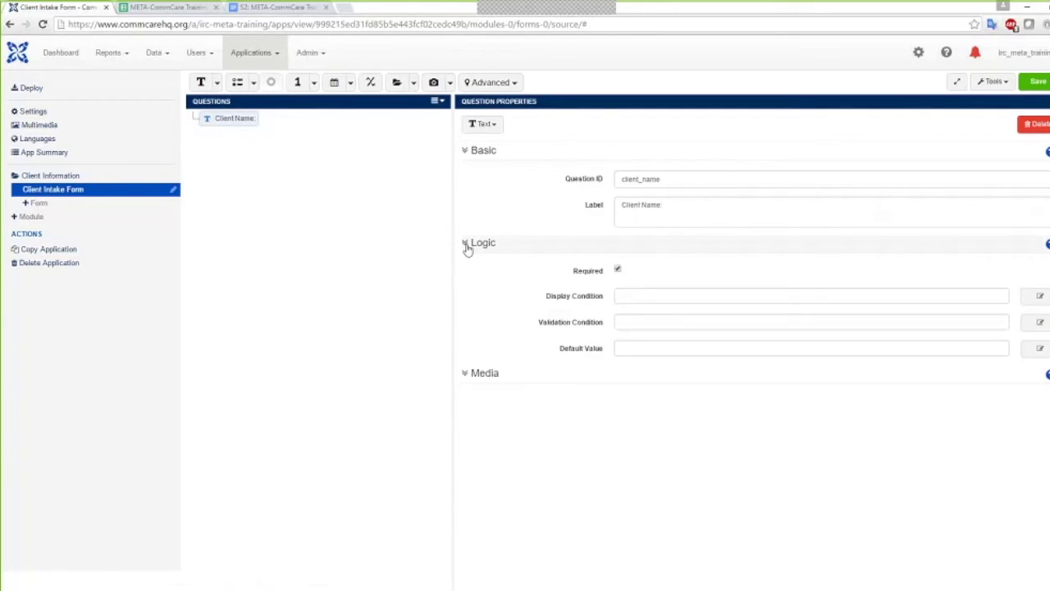
click(1035, 85)
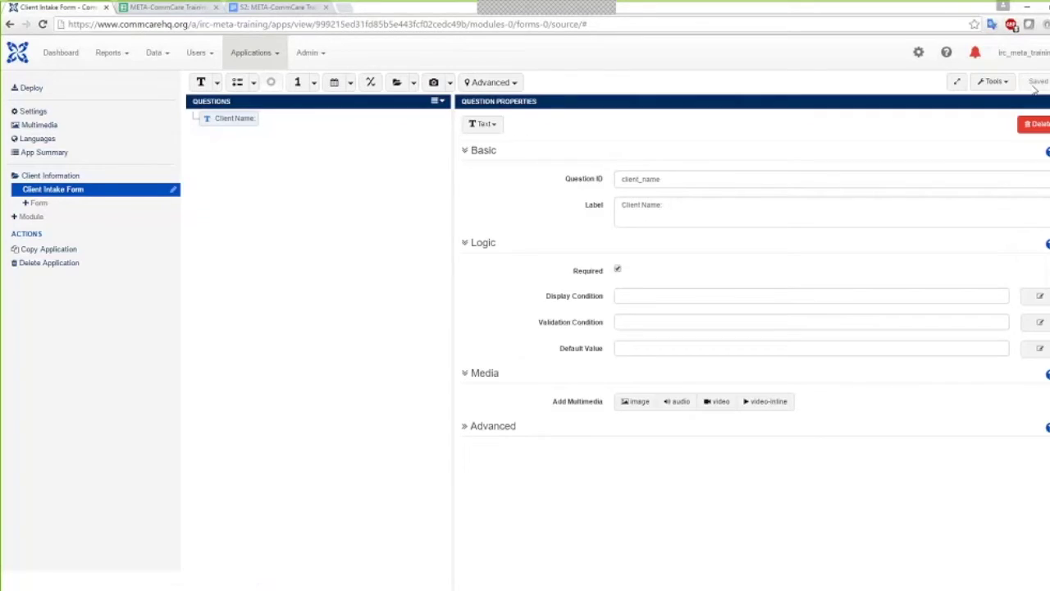
Switch to the specification sheet, review the rows for the dob and sex questions, and return to the form builder.
click(164, 7)
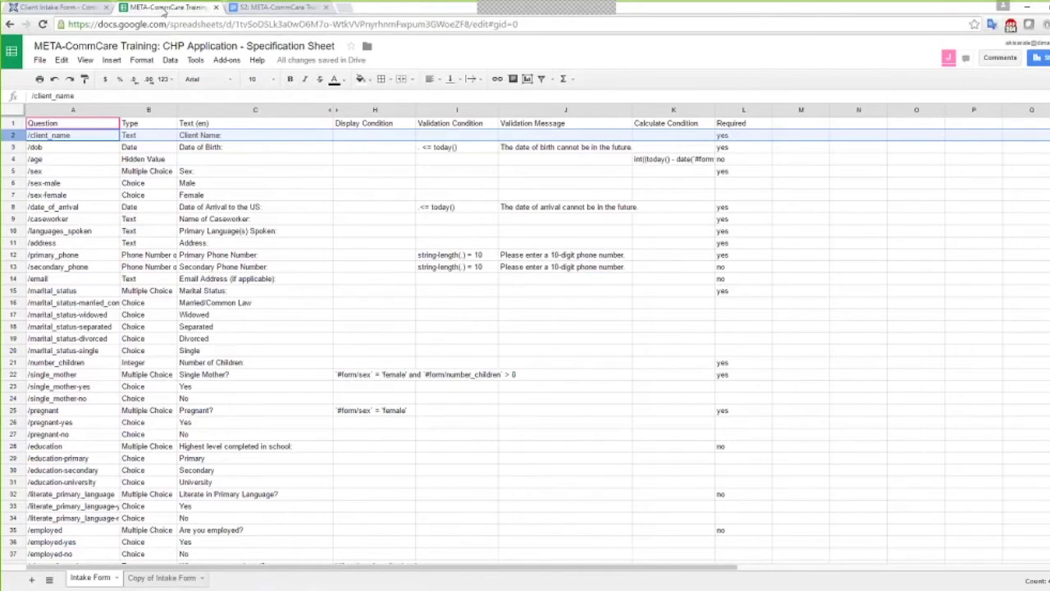
click(41, 149)
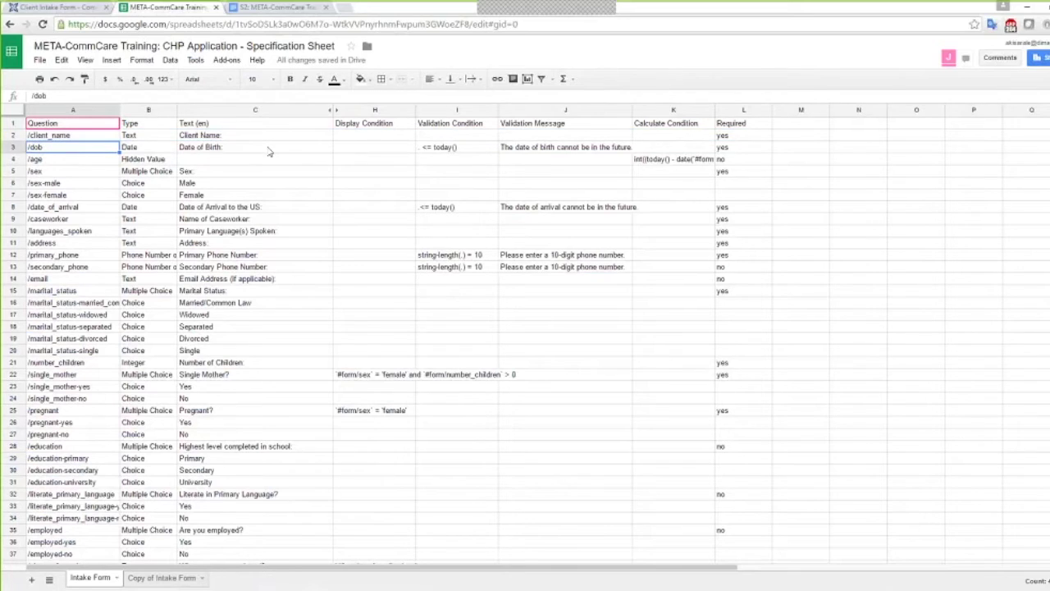
click(440, 150)
click(64, 145)
mouse_move(63, 141)
mouse_down()
mouse_move(215, 148)
mouse_move(210, 141)
mouse_up()
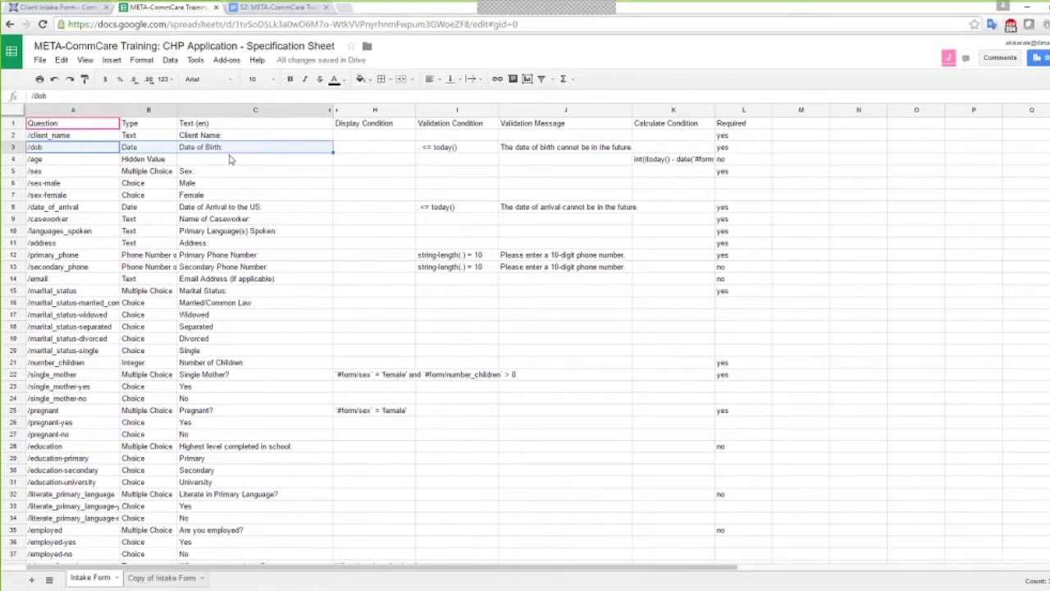
click(210, 174)
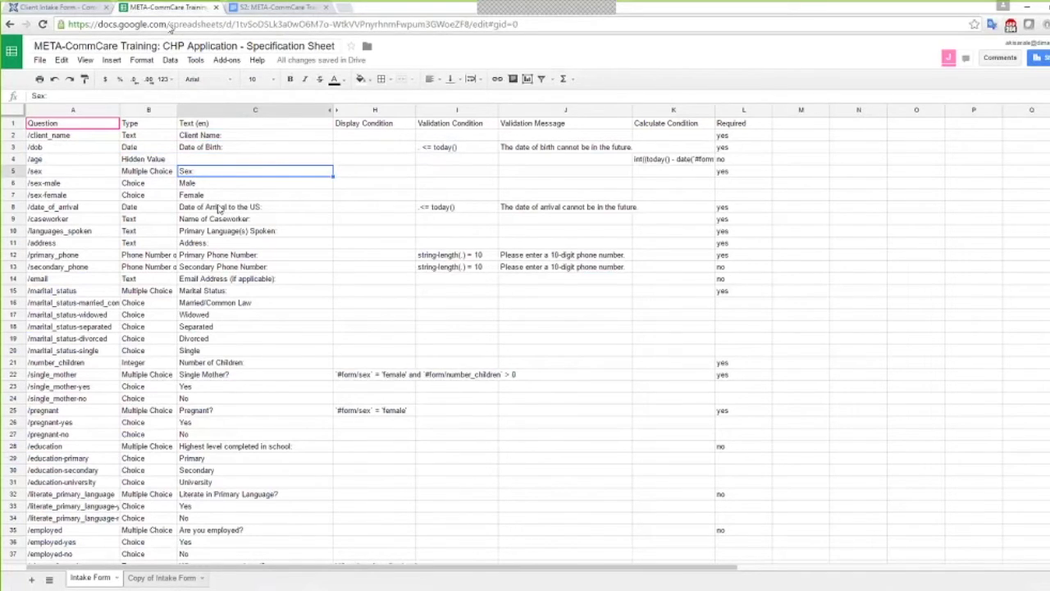
click(51, 8)
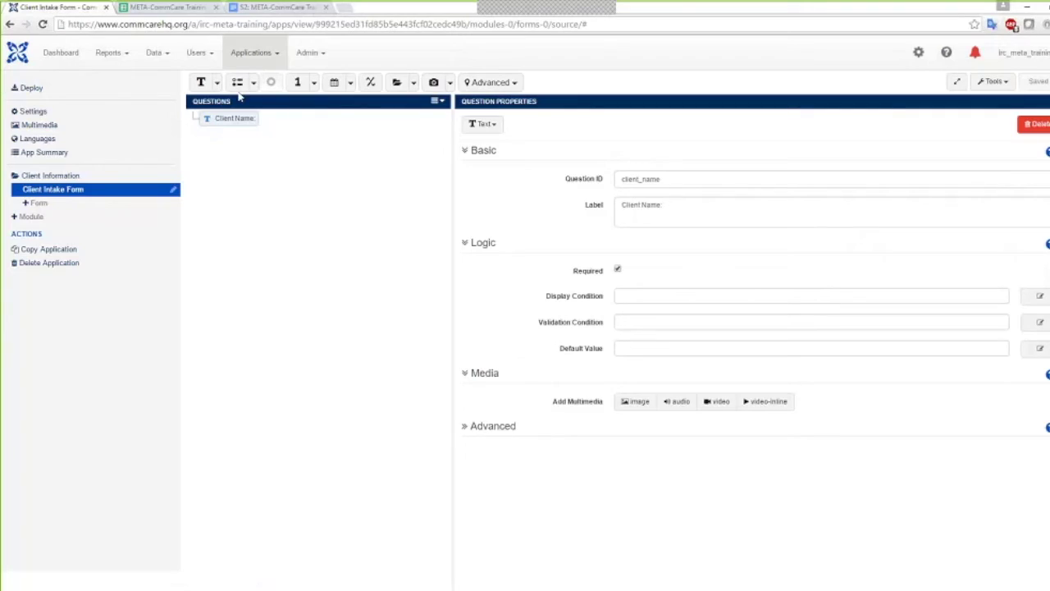
Add a required date question with the ID dob and the label "Date of Birth:".
click(334, 83)
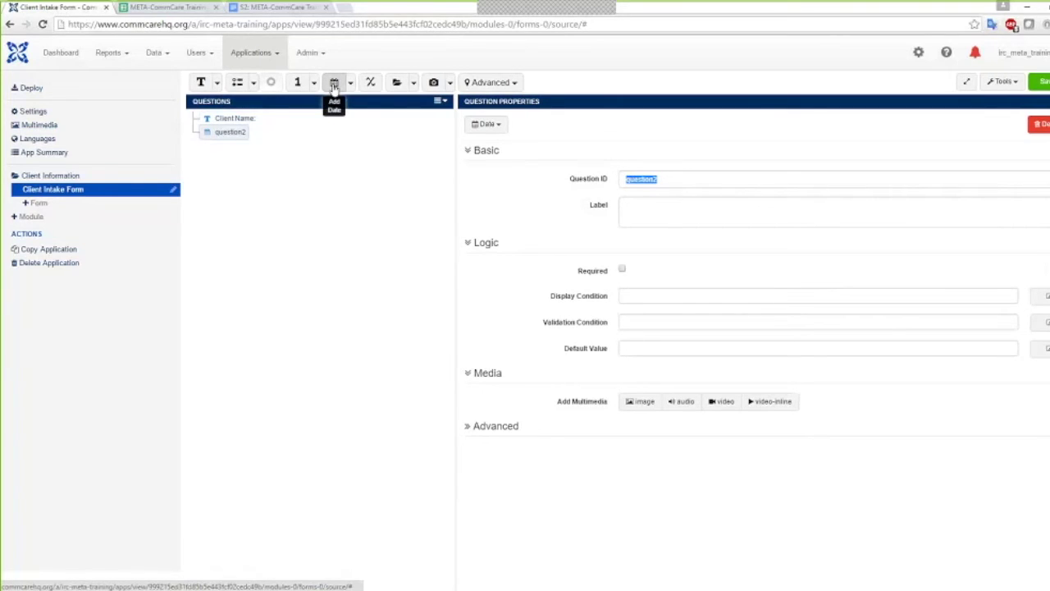
text(dob)
key(Tab)
text(Date of B)
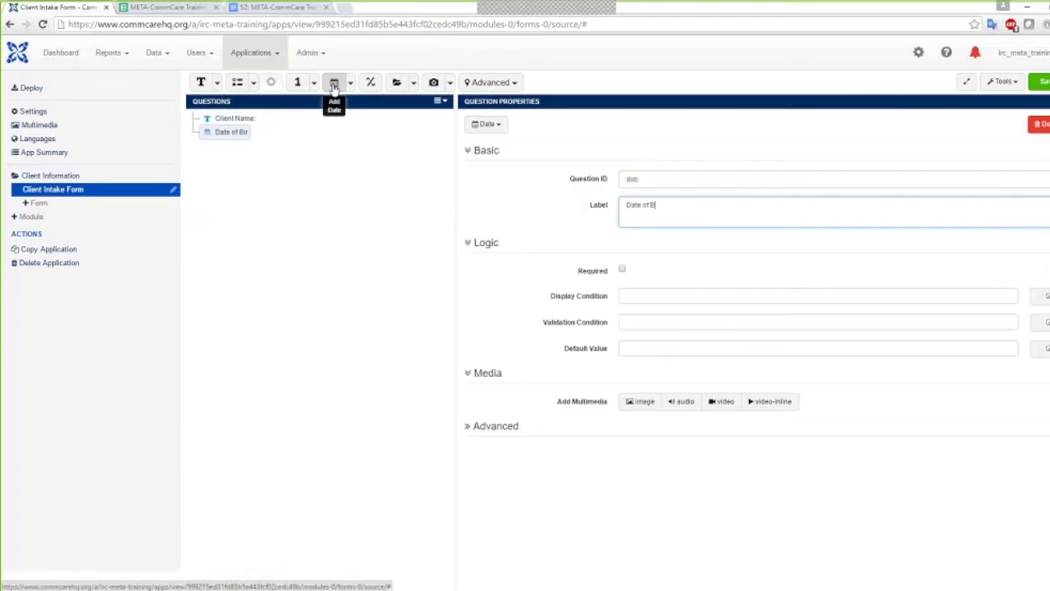
text(irth:)
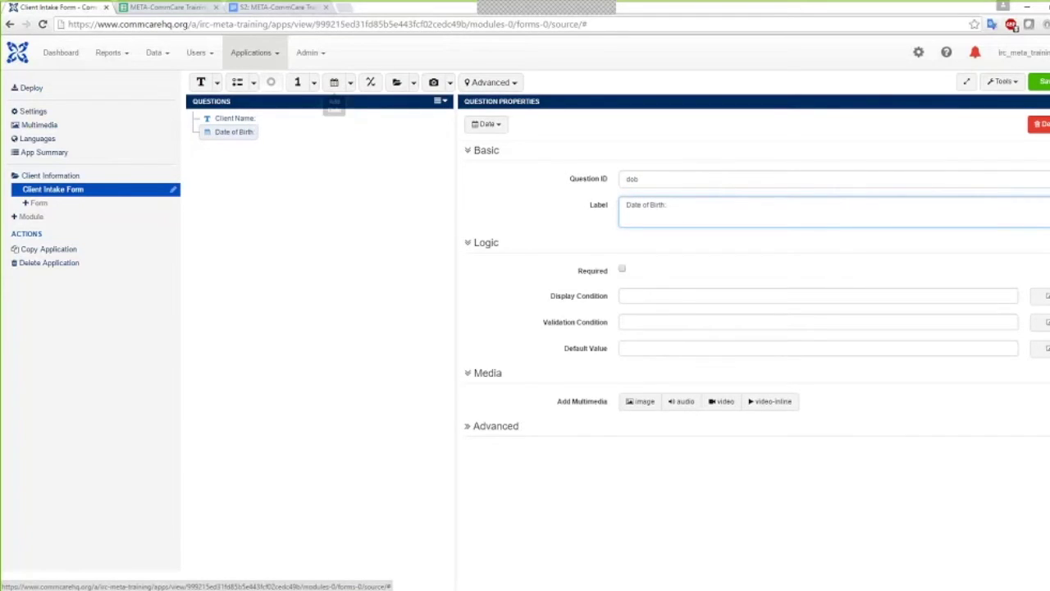
click(622, 270)
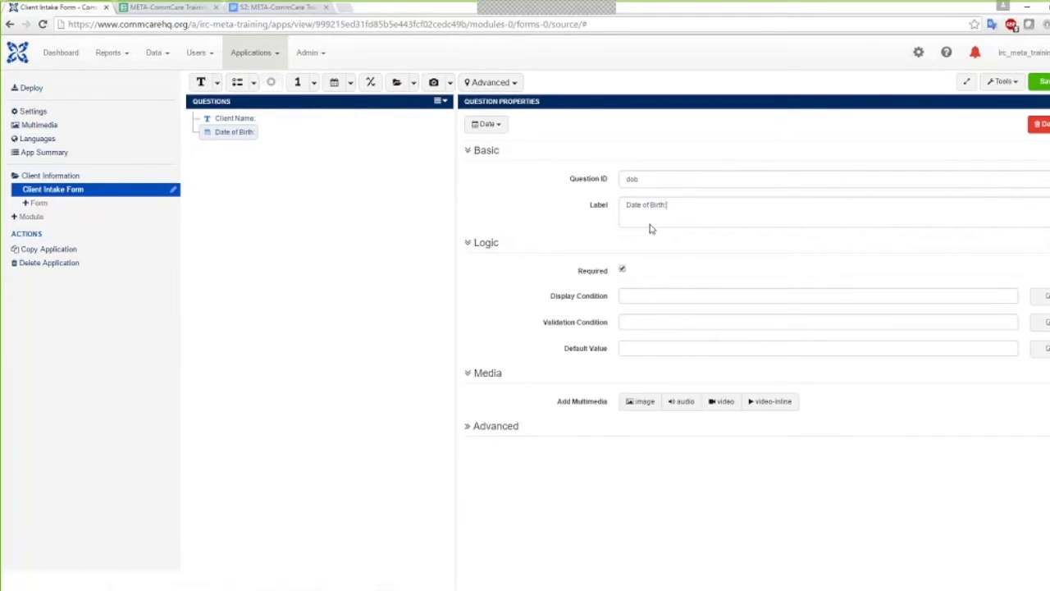
Add a multiple choice question with the ID sex and the label "Sex:" below Date of Birth.
click(237, 82)
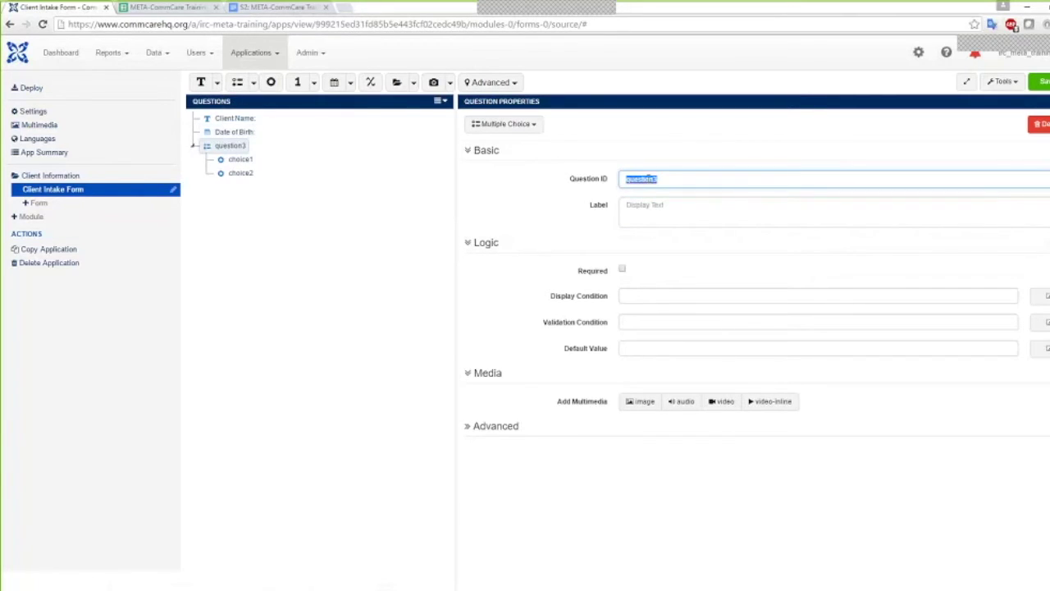
text(sex)
key(Tab)
text(Sex)
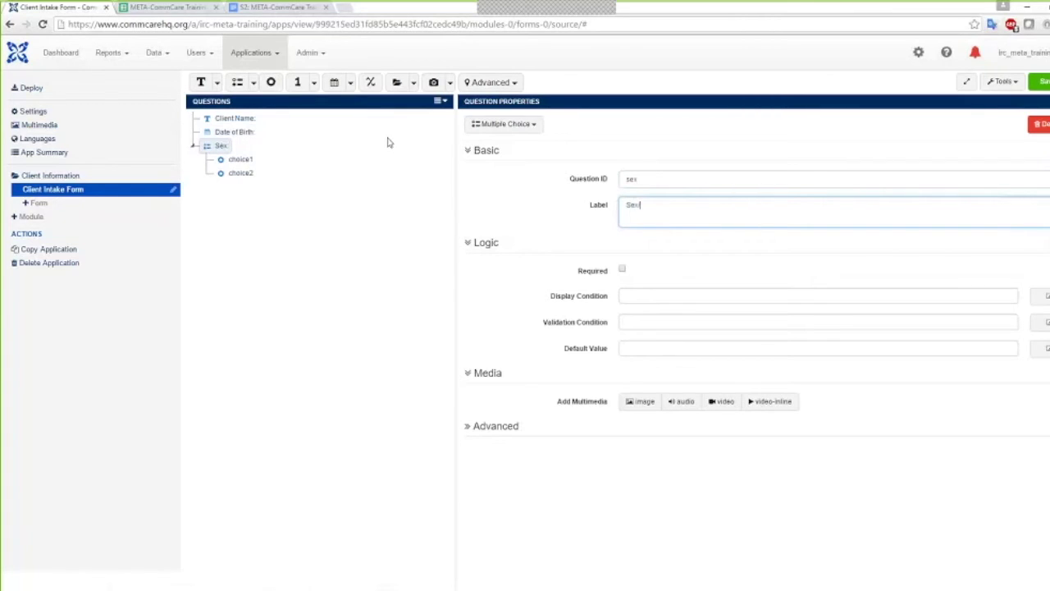
Add a third choice to the Sex question, delete it and dismiss the deletion notice.
click(241, 172)
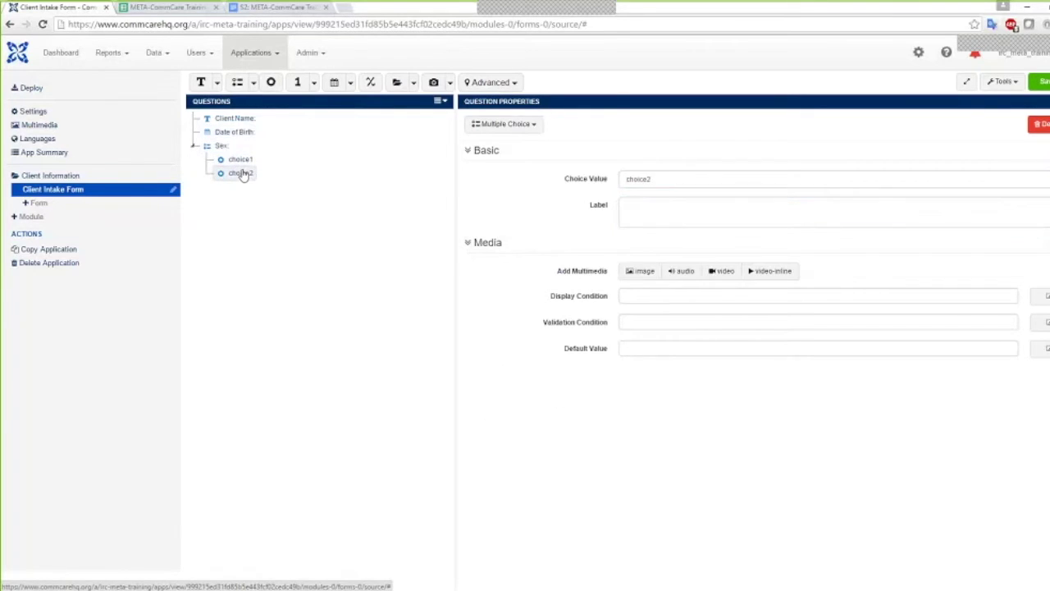
click(271, 82)
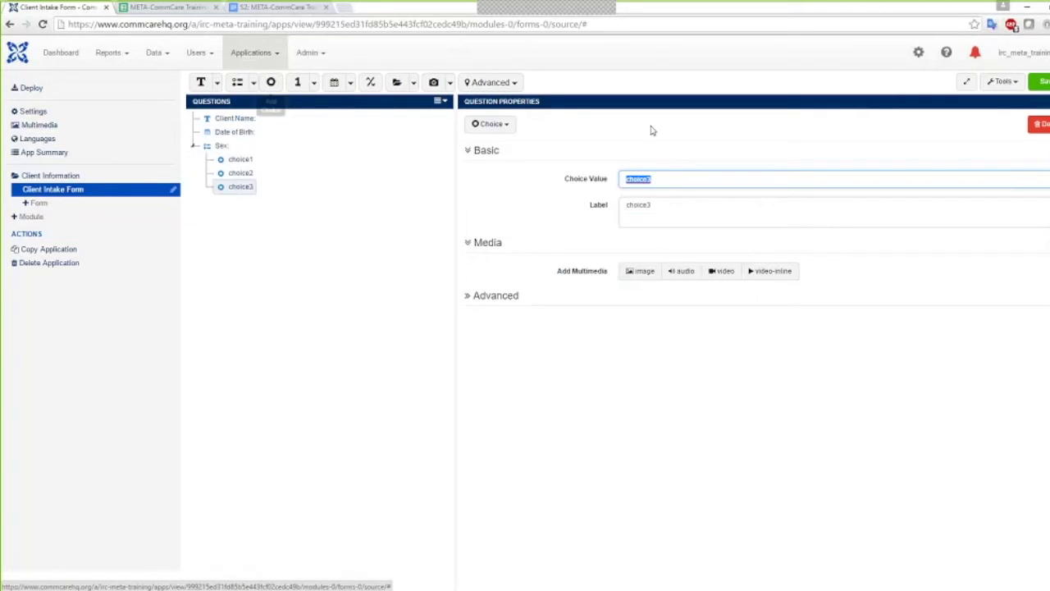
click(1044, 127)
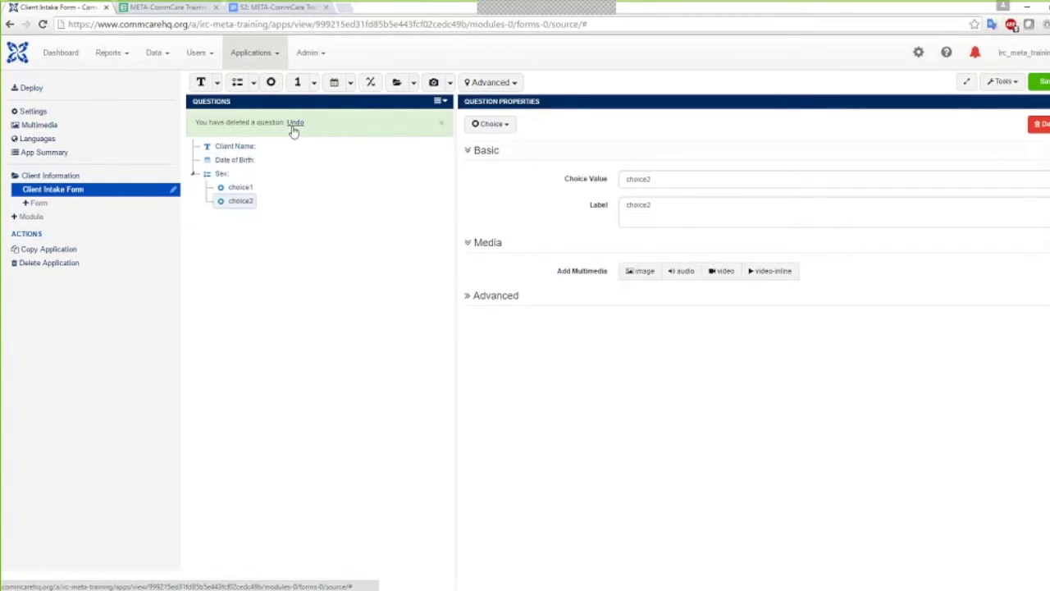
click(441, 122)
Set the Sex question's first choice to the value male with the label "Male".
click(238, 161)
double_click(639, 179)
text(male)
key(Tab)
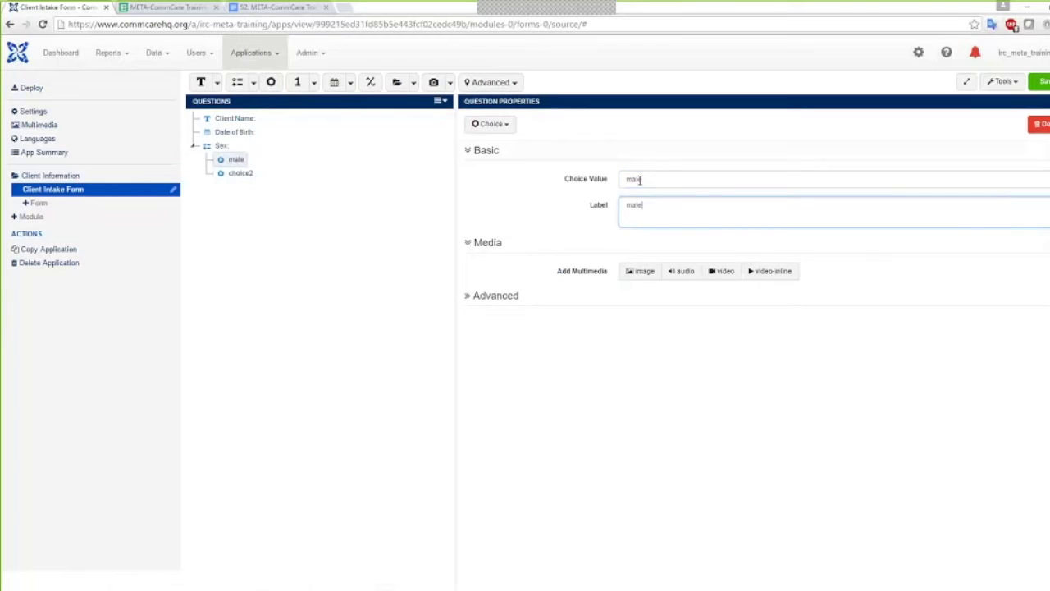
key(BackSpace)
key(BackSpace)
key(BackSpace)
key(BackSpace)
text(Male)
Set the Sex question's second choice to the value female with the label "Female".
click(240, 173)
double_click(638, 178)
text(female)
key(Tab)
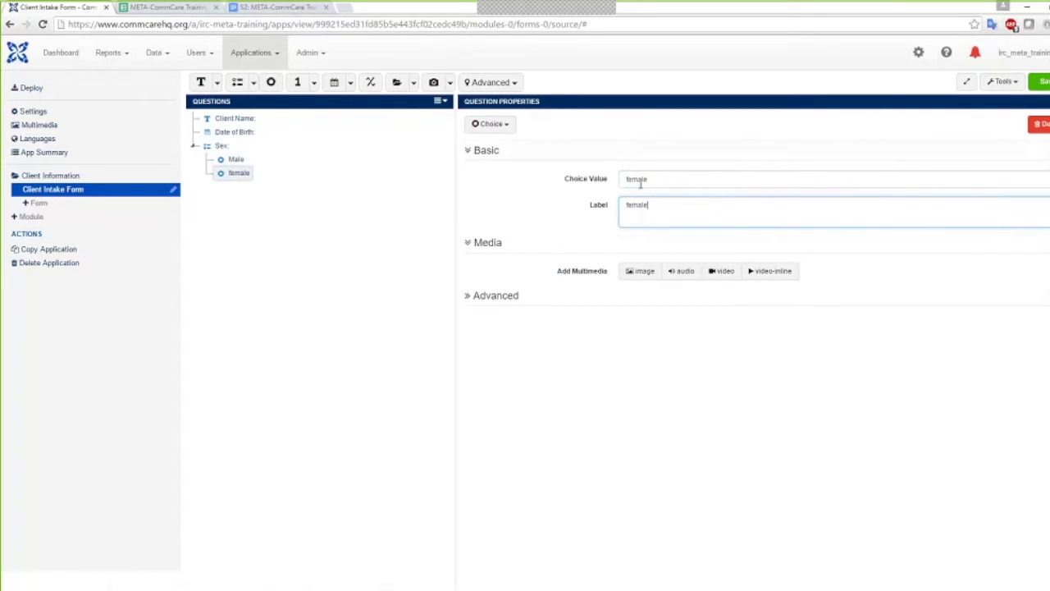
click(630, 205)
key(BackSpace)
text(F)
Save the form and make the Sex question required.
key(ctrl+s)
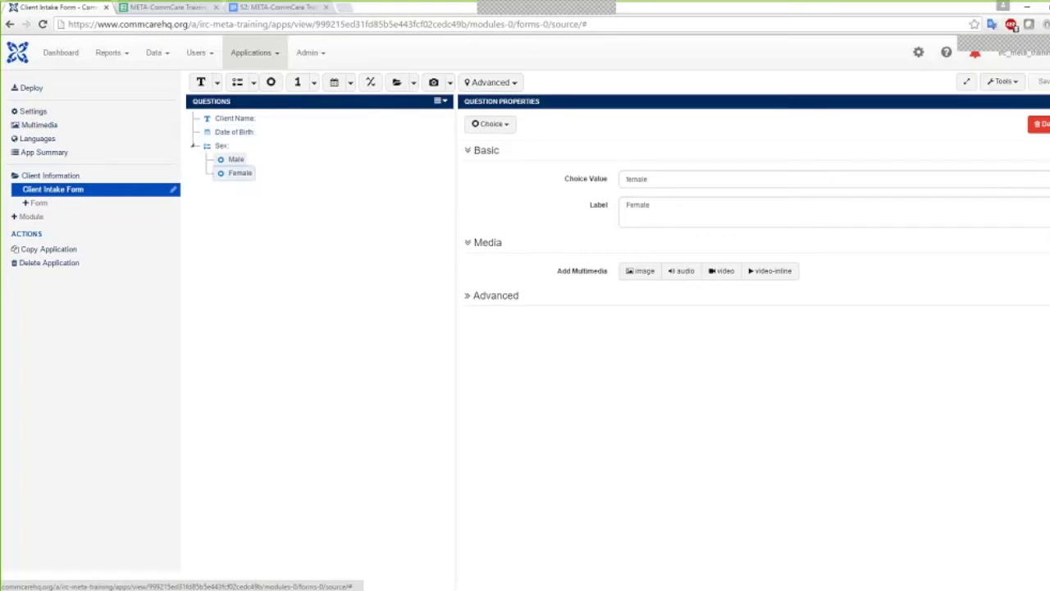
double_click(220, 148)
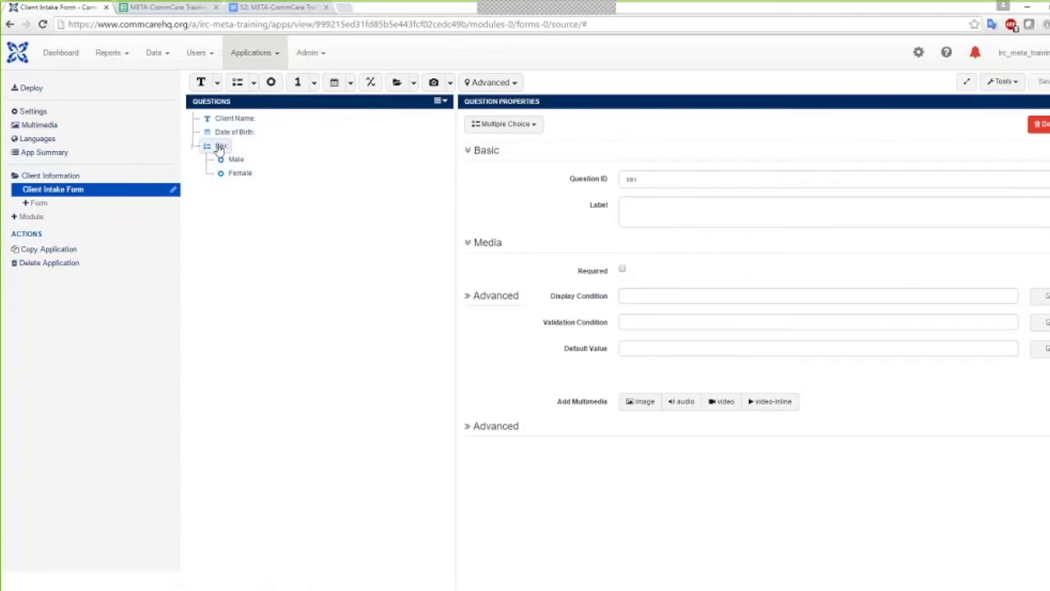
click(624, 271)
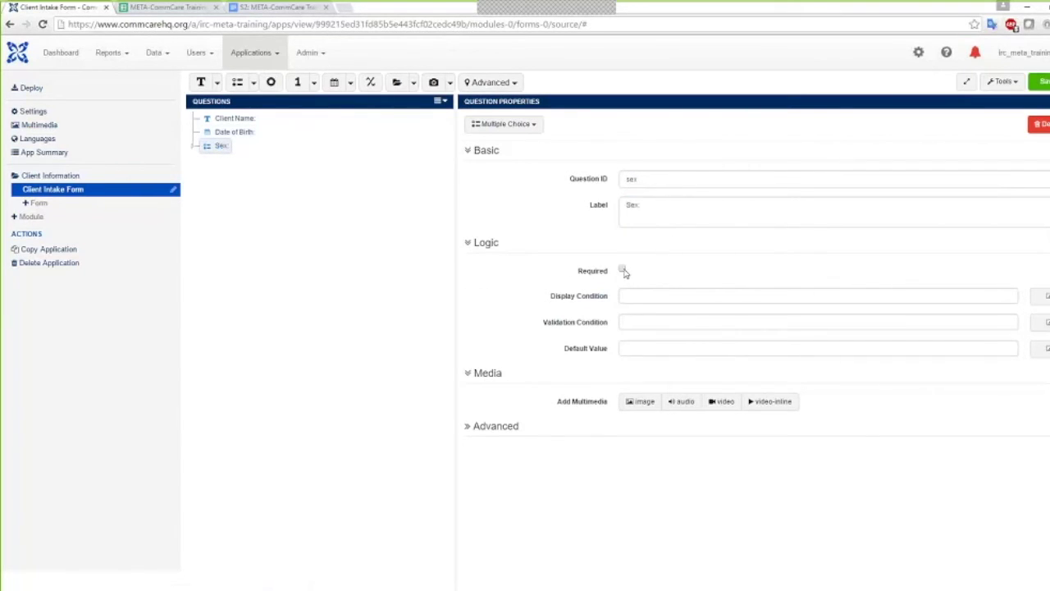
Add a required date question with the ID date_of_arrival and the label "Date of Arrival:".
click(334, 82)
text(date_of_arrival)
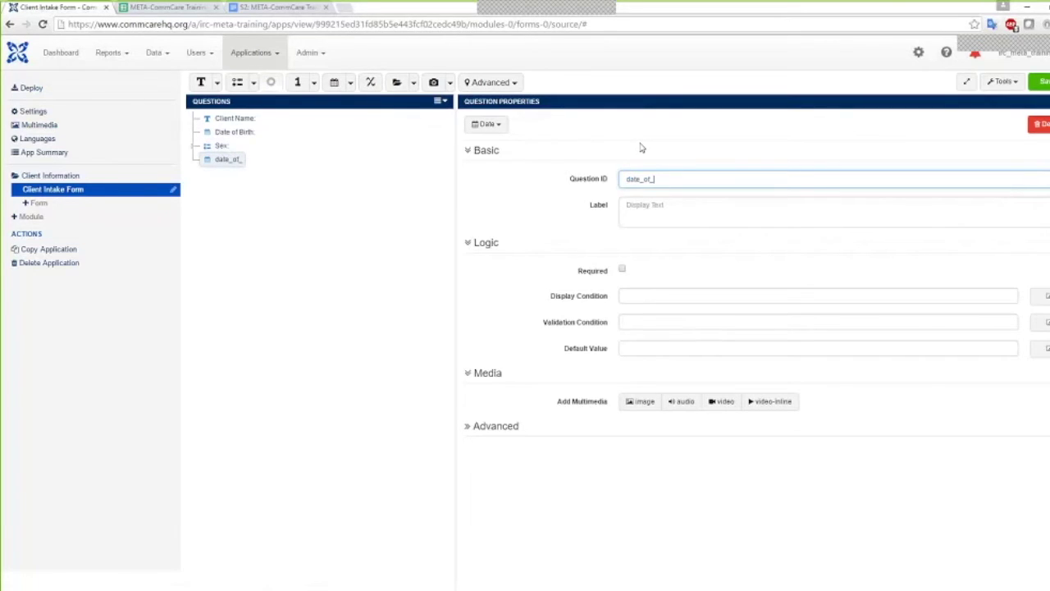
key(Tab)
text(Date of Arrival)
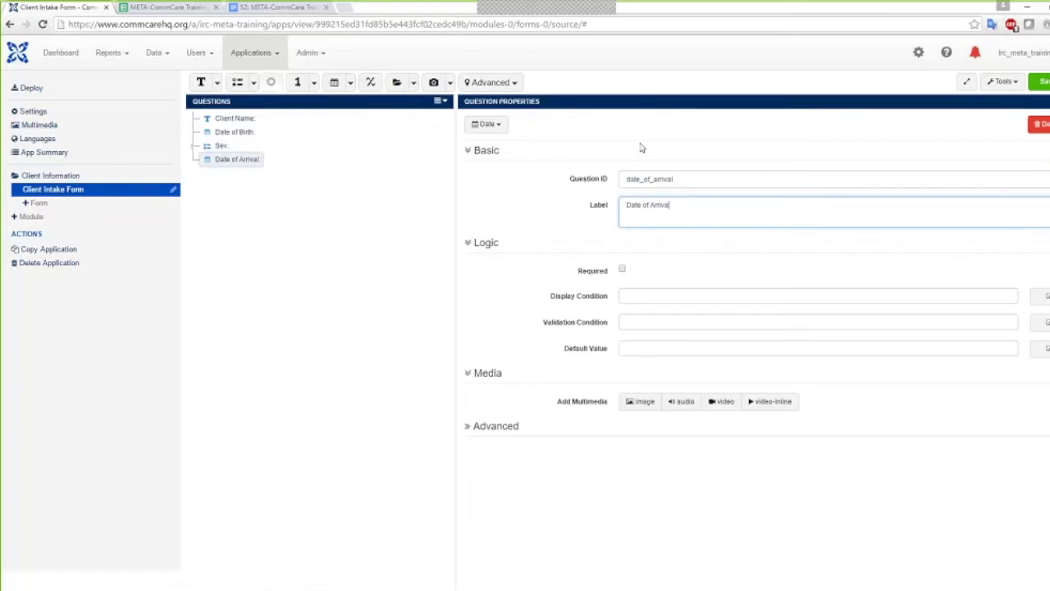
click(622, 270)
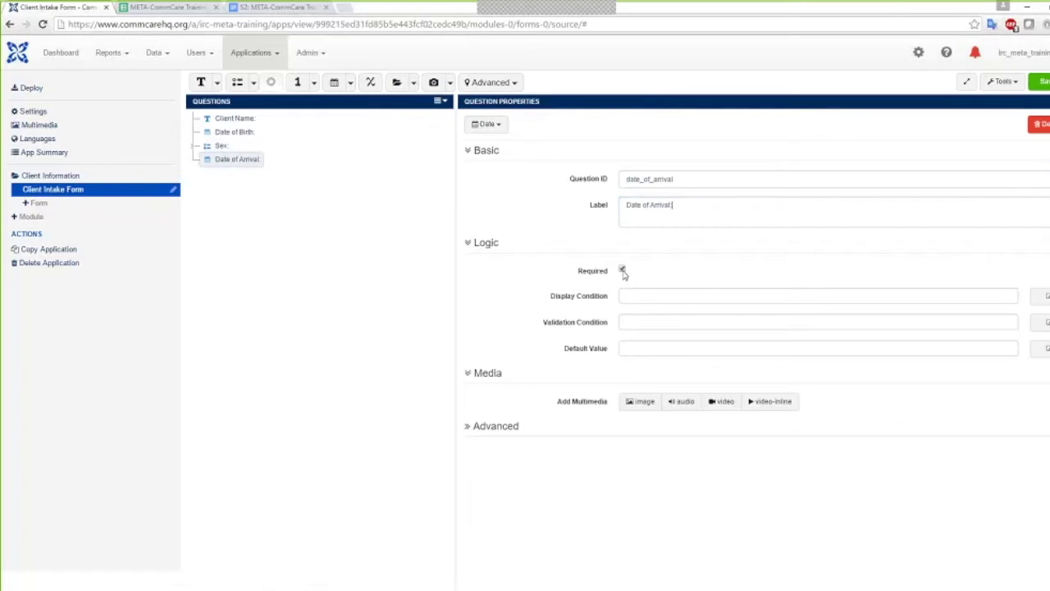
Check the specification sheet, extend the arrival question's label to "Date of Arrival to the US:" and save the form.
click(157, 6)
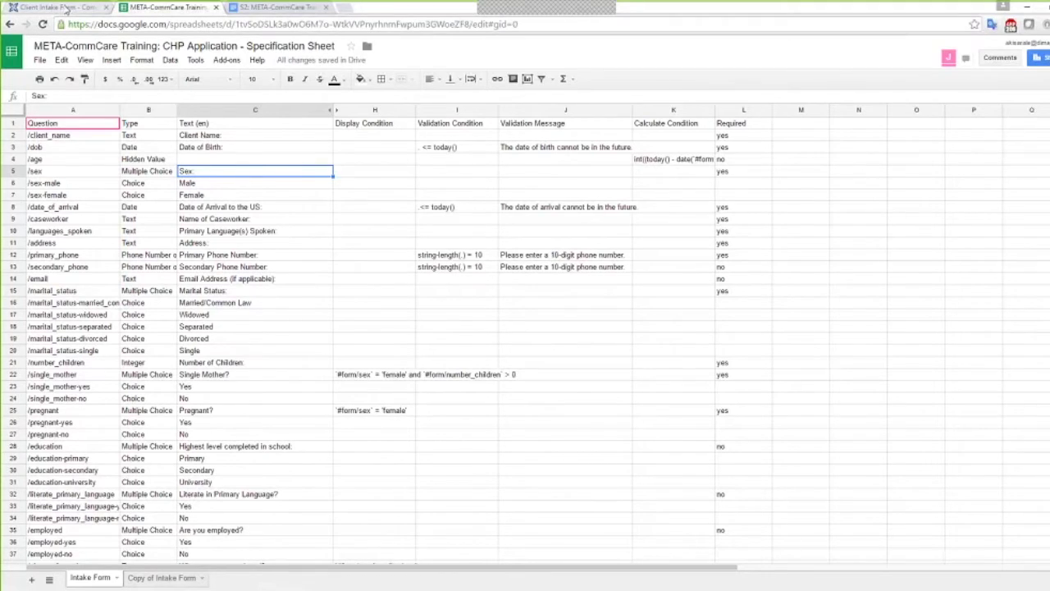
click(65, 8)
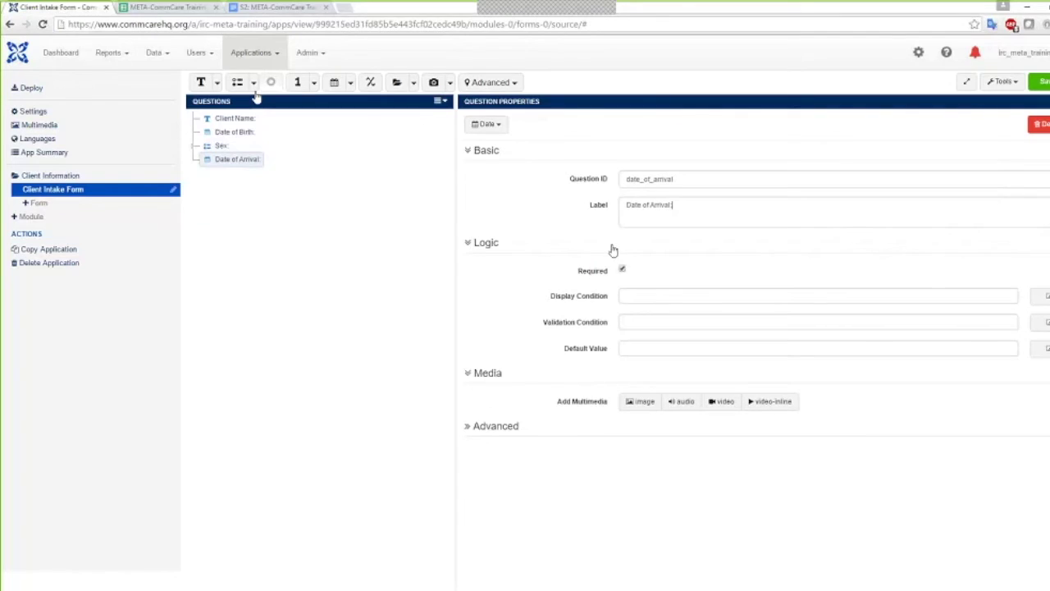
click(670, 205)
text(to )
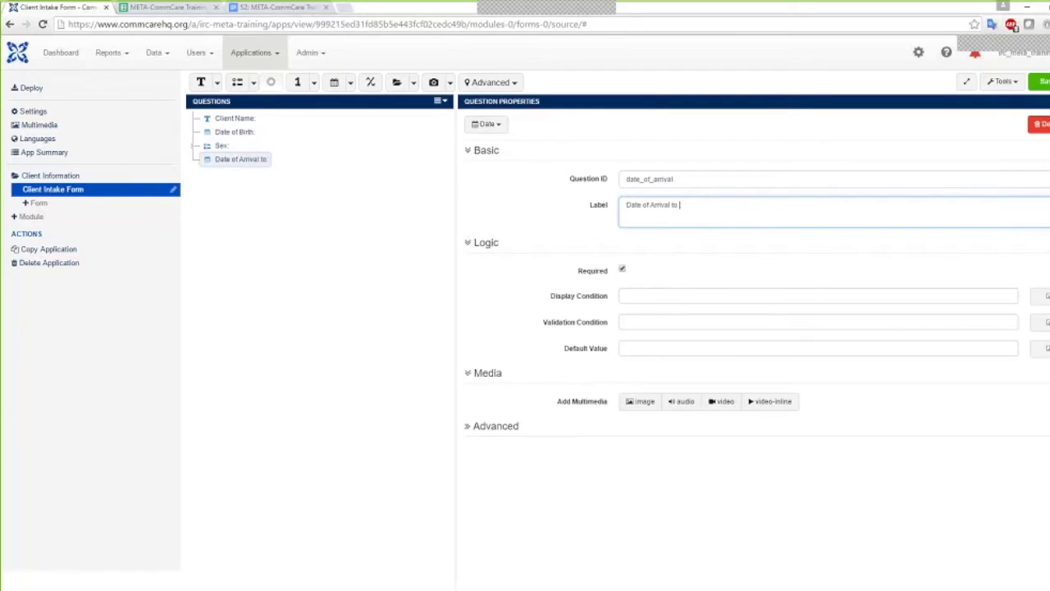
text(the US)
click(1043, 82)
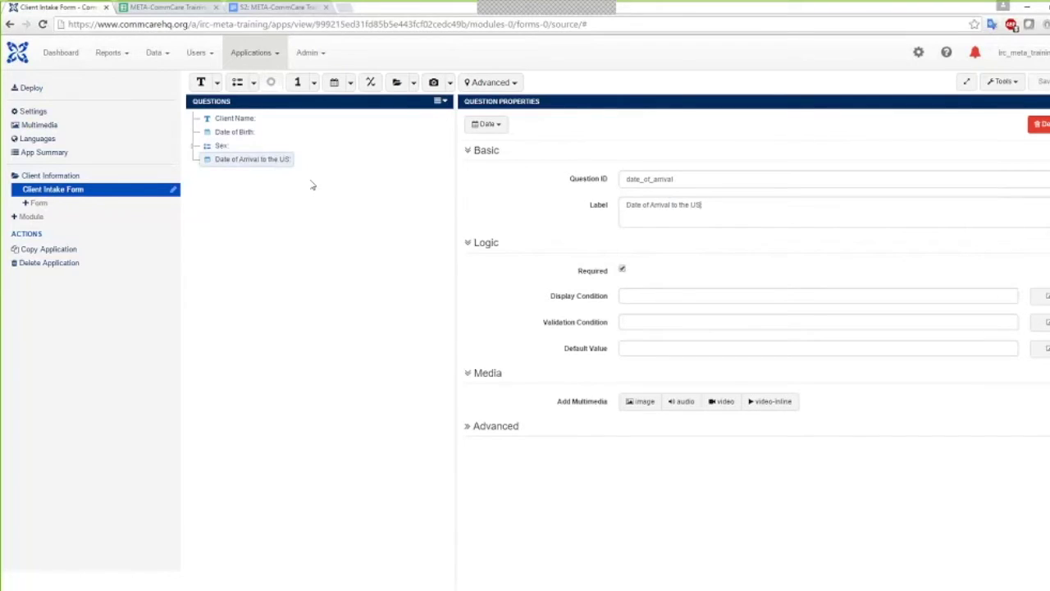
Review the properties of the dob, sex and date_of_arrival questions and check the caseworker row in the specification sheet.
click(229, 134)
click(224, 146)
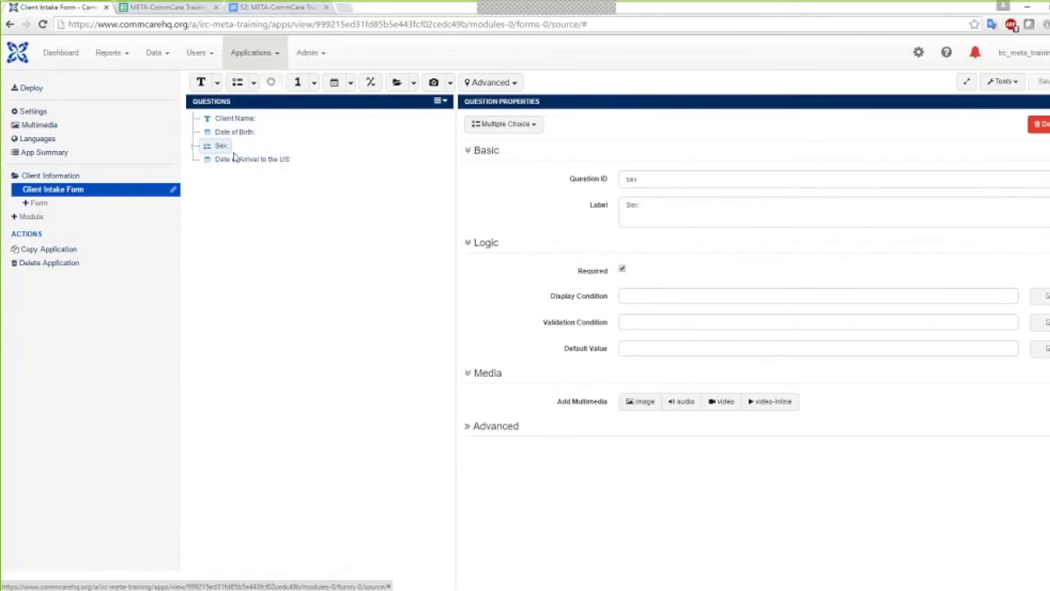
click(236, 161)
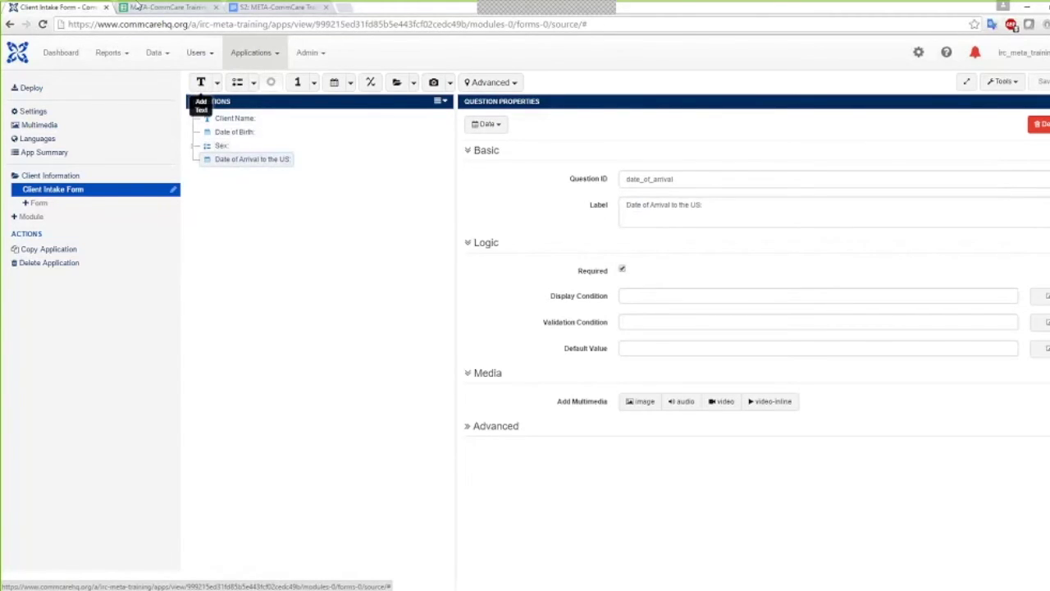
click(138, 7)
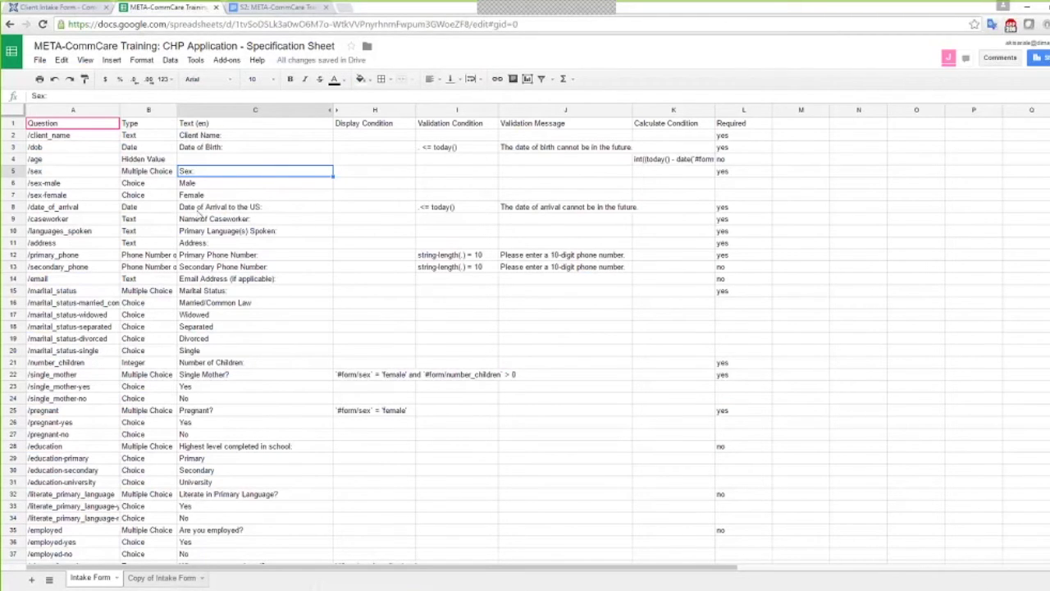
click(59, 7)
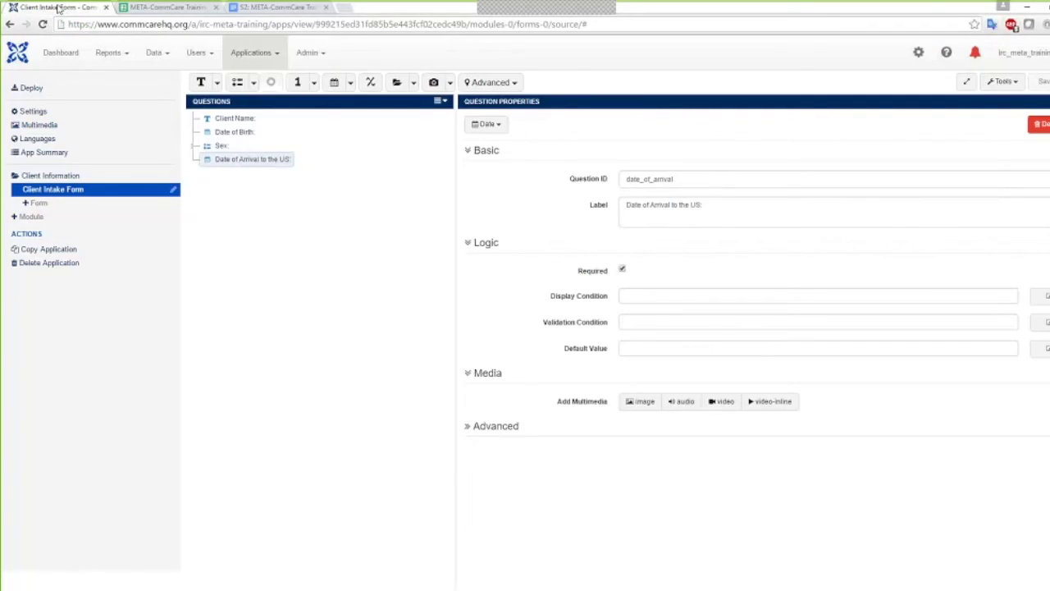
Add a text question with the ID caseworker and the label "Name of Caseworker:", save the form and make the question required.
click(201, 82)
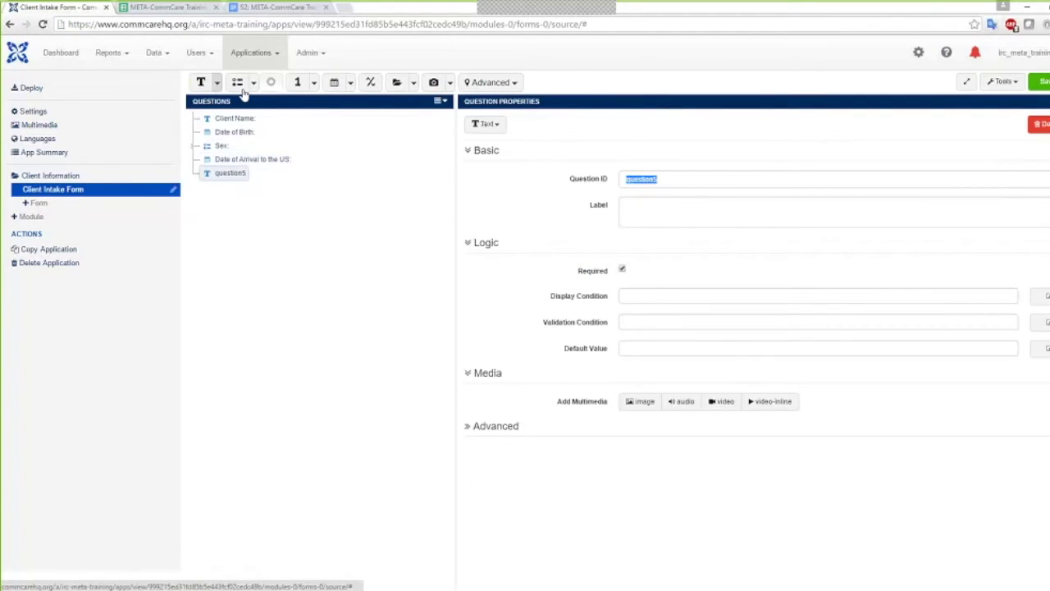
text(caseworker)
key(Tab)
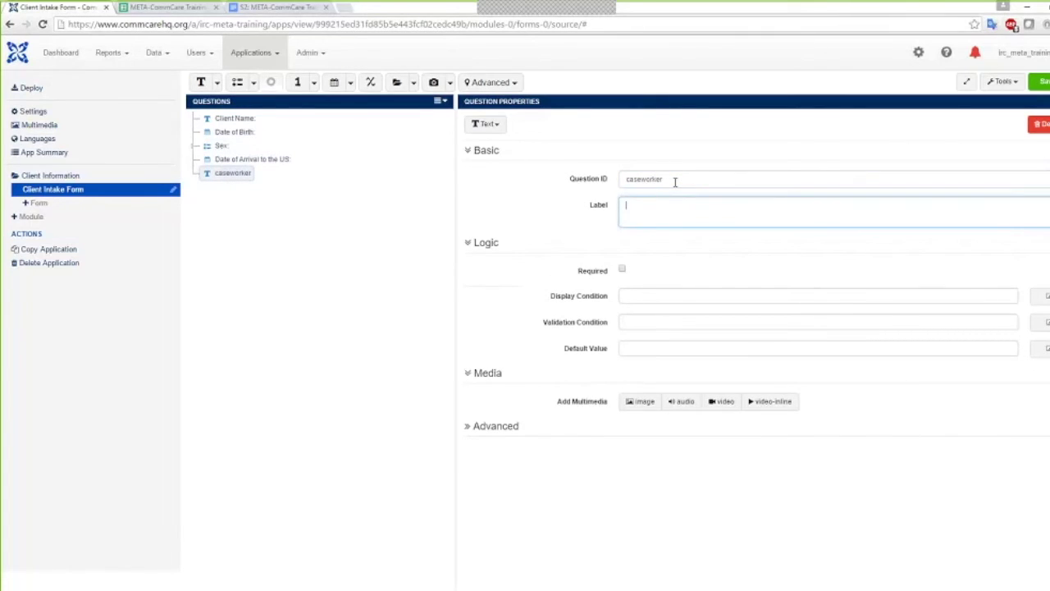
text(Name of Caseworker:)
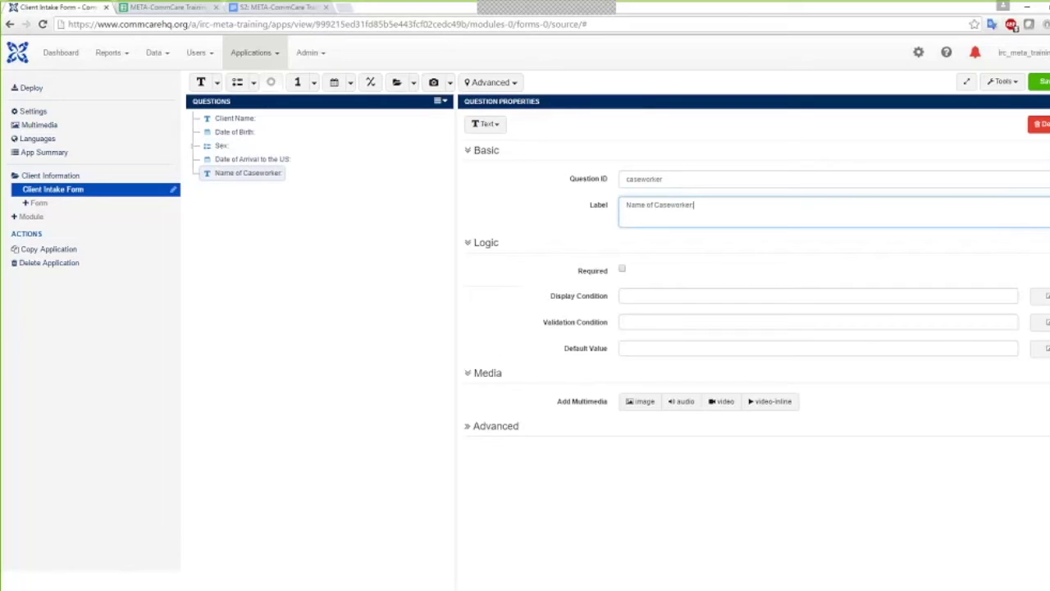
click(1042, 83)
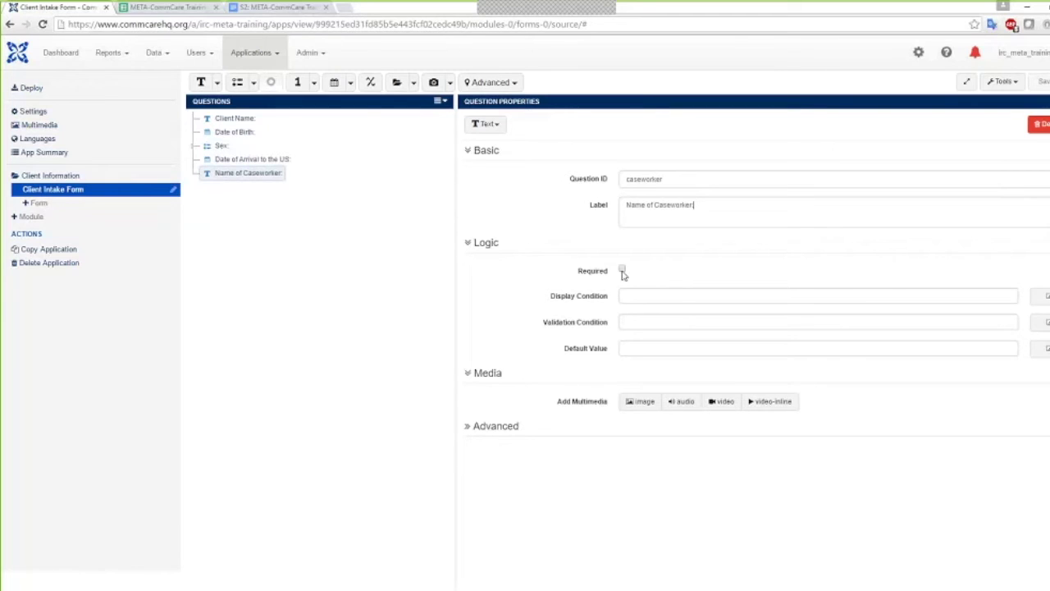
click(622, 271)
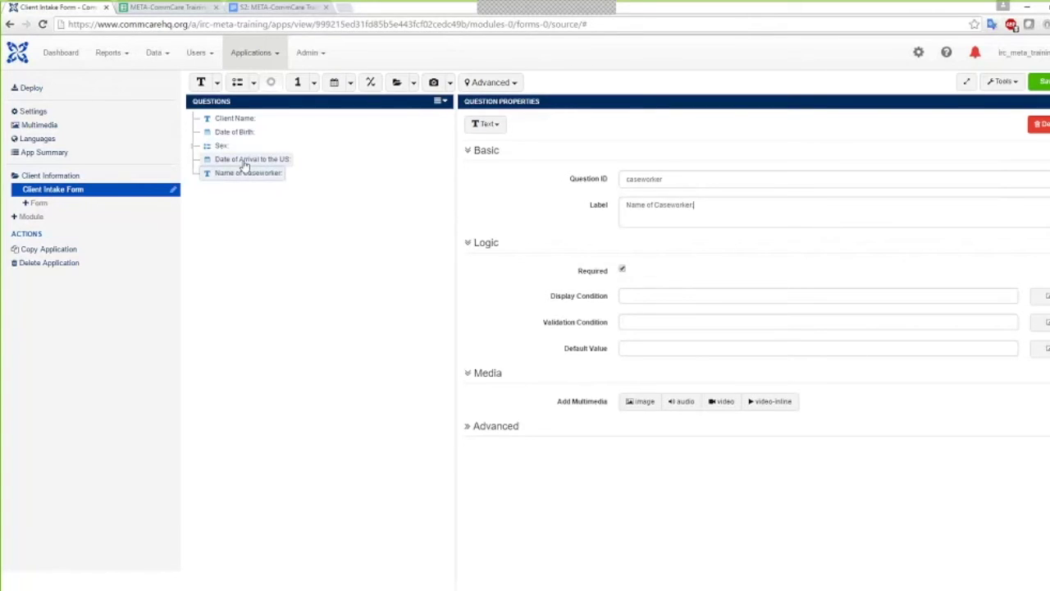
Copy the label text "Primary Language(s) Spoken:" from the specification sheet and return to the form builder.
click(148, 8)
double_click(278, 230)
drag(278, 230, 178, 231)
key(ctrl+c)
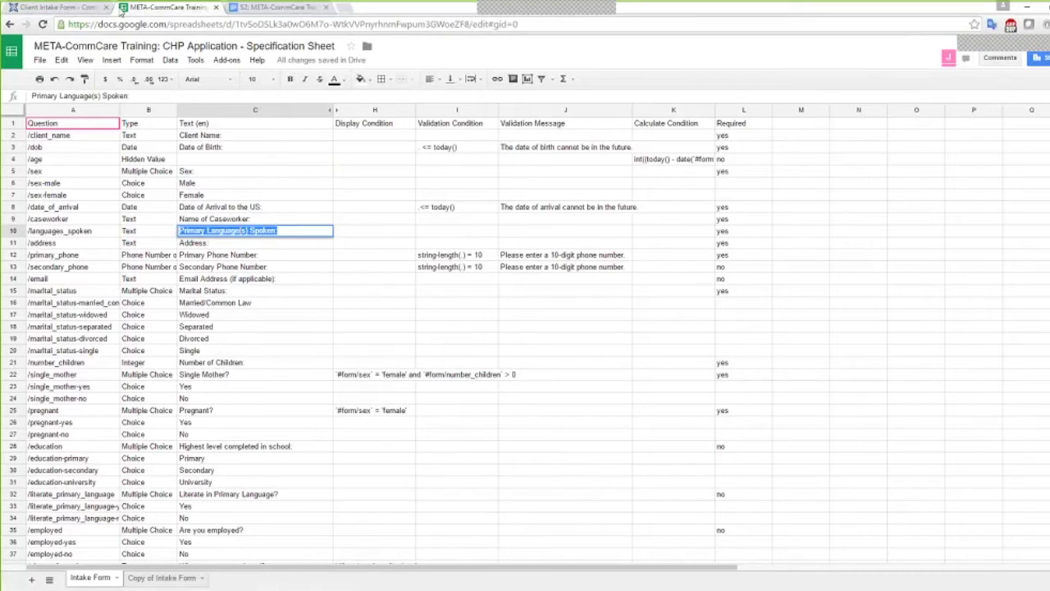
click(57, 8)
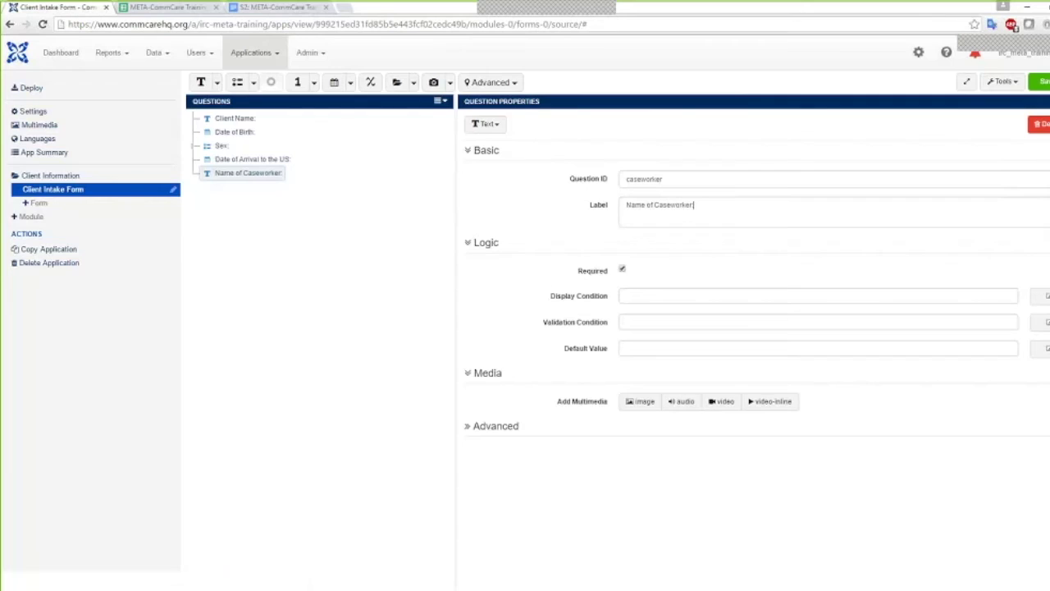
Add a text question with the ID languages_spoken and paste "Primary Language(s) Spoken:" as its label, rechecking the ID in the specification sheet.
click(200, 82)
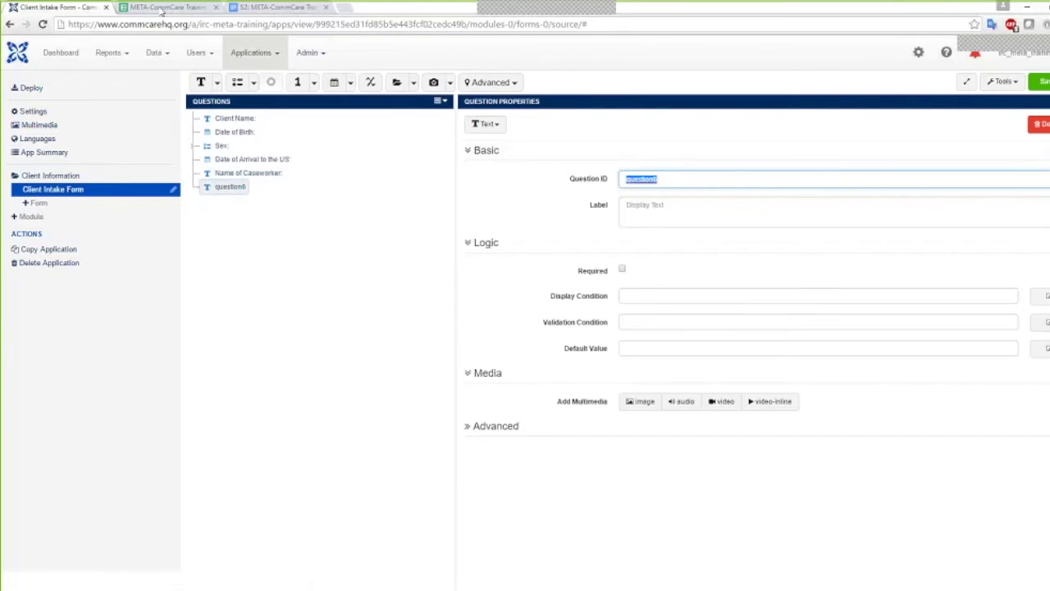
key(ctrl+Tab)
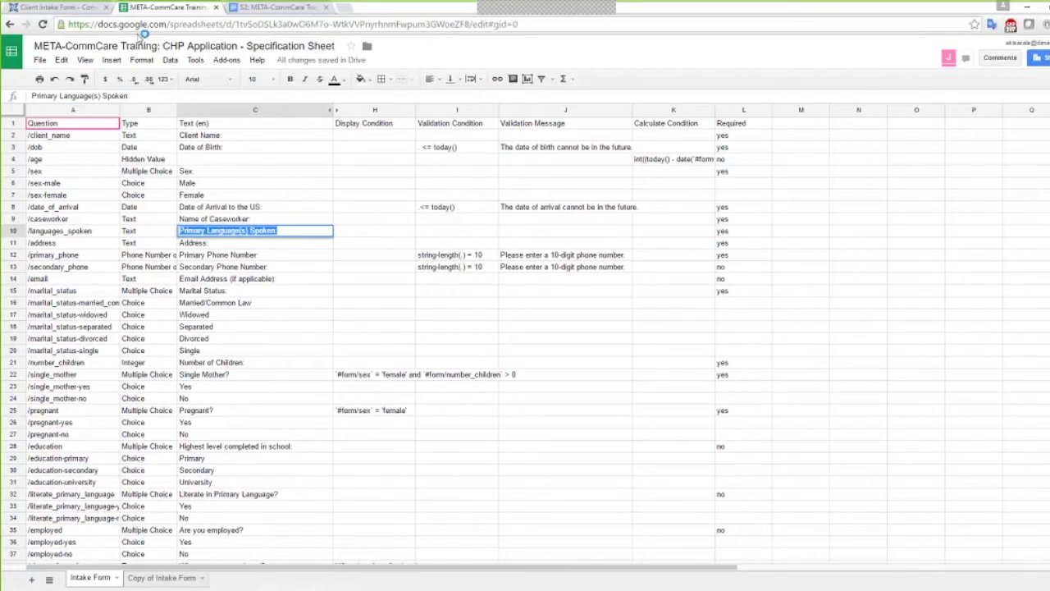
click(61, 7)
double_click(662, 186)
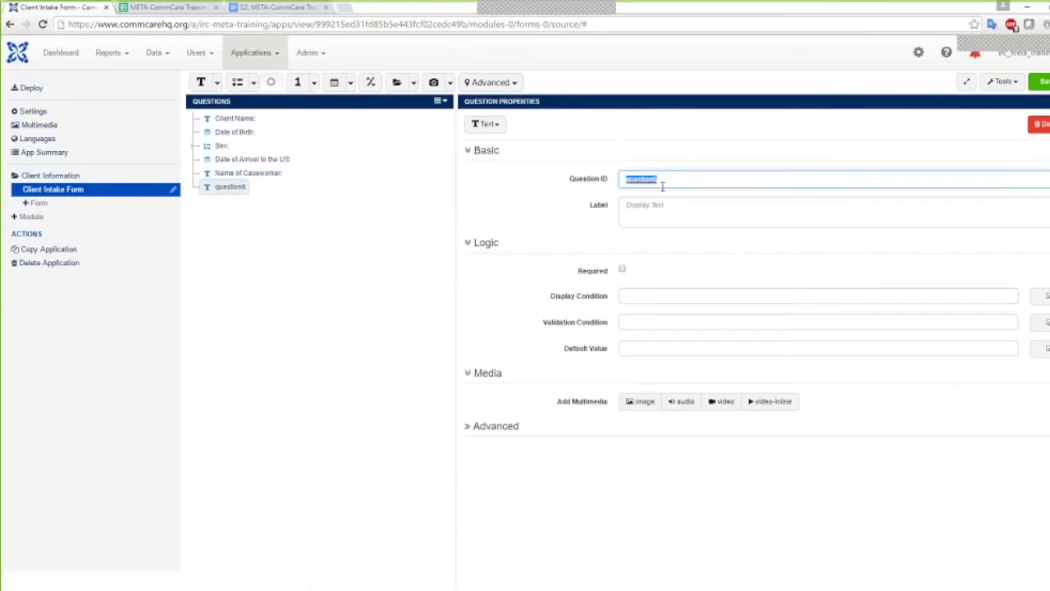
text(languages_spoken)
key(Tab)
key(ctrl+v)
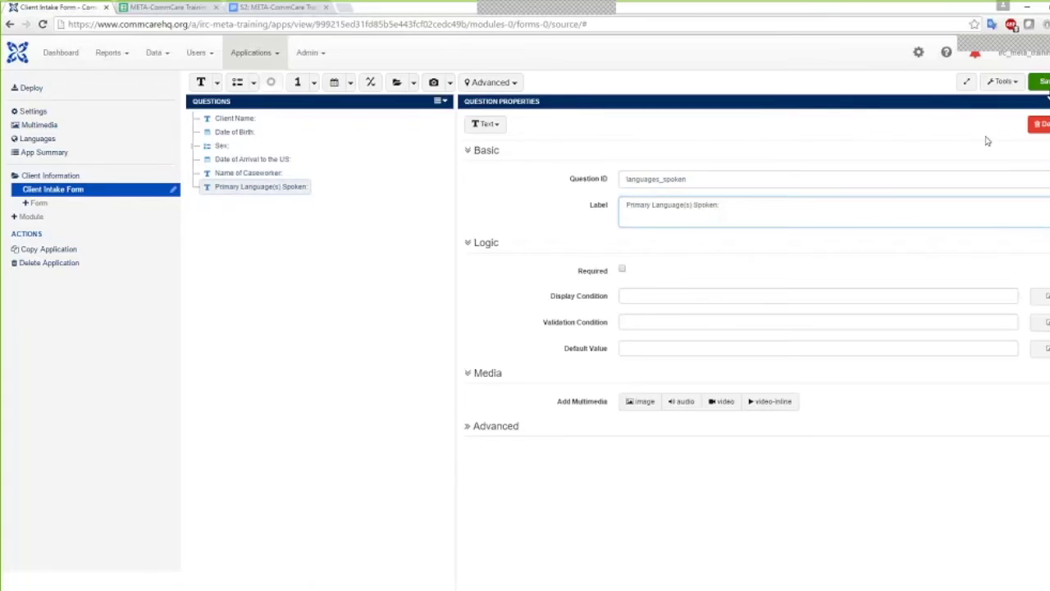
Save the form and make the Primary Language(s) Spoken question required, comparing it with the Name of Caseworker question.
click(1042, 81)
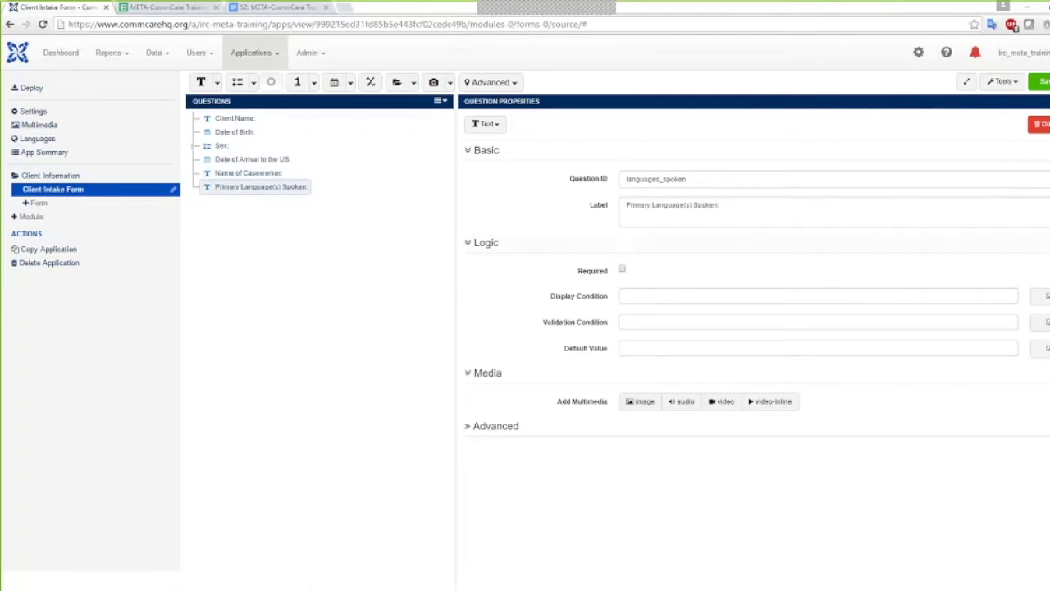
click(265, 173)
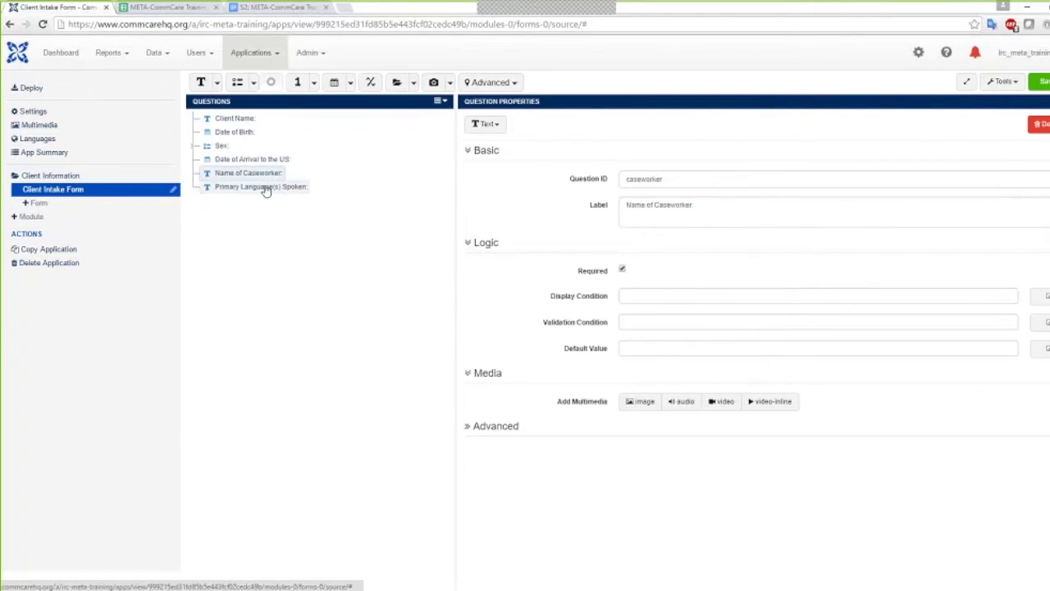
click(265, 187)
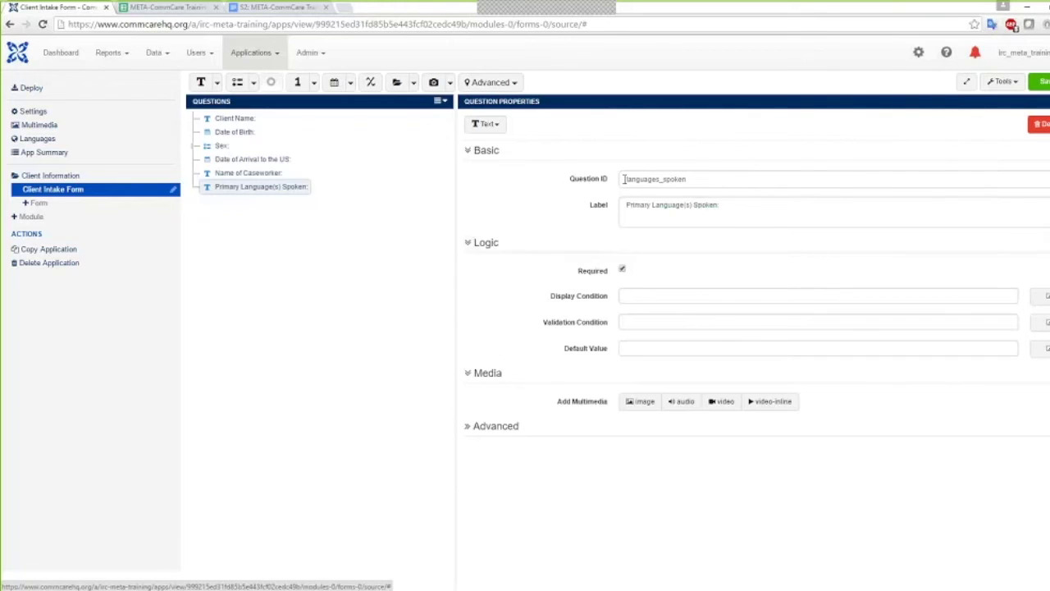
Recheck the question ID languages_spoken of the Primary Language(s) Spoken question and save the form.
drag(623, 179, 690, 180)
click(651, 183)
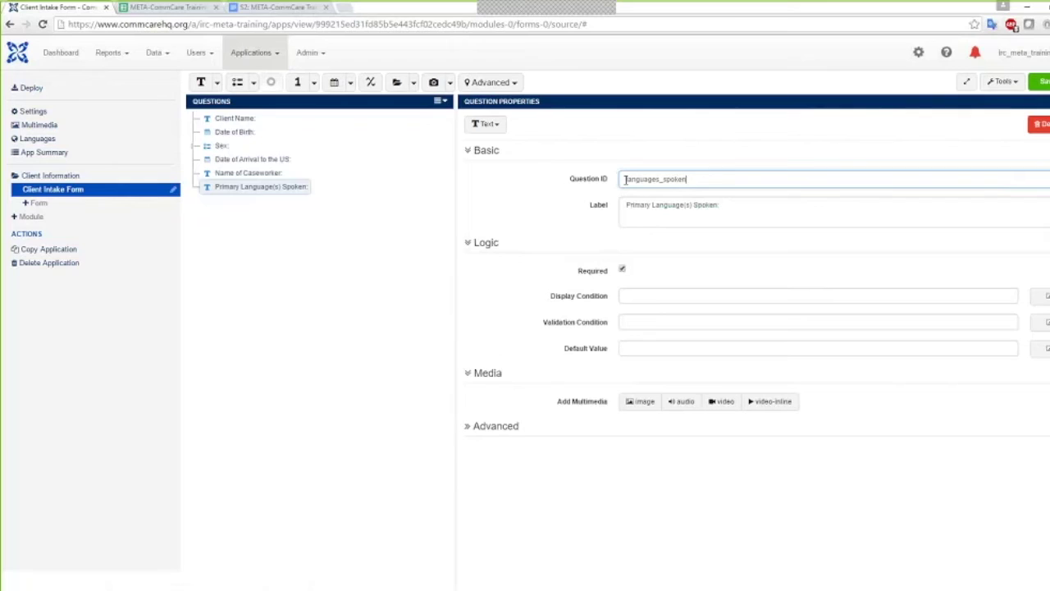
drag(625, 179, 687, 181)
click(691, 181)
key(ctrl+s)
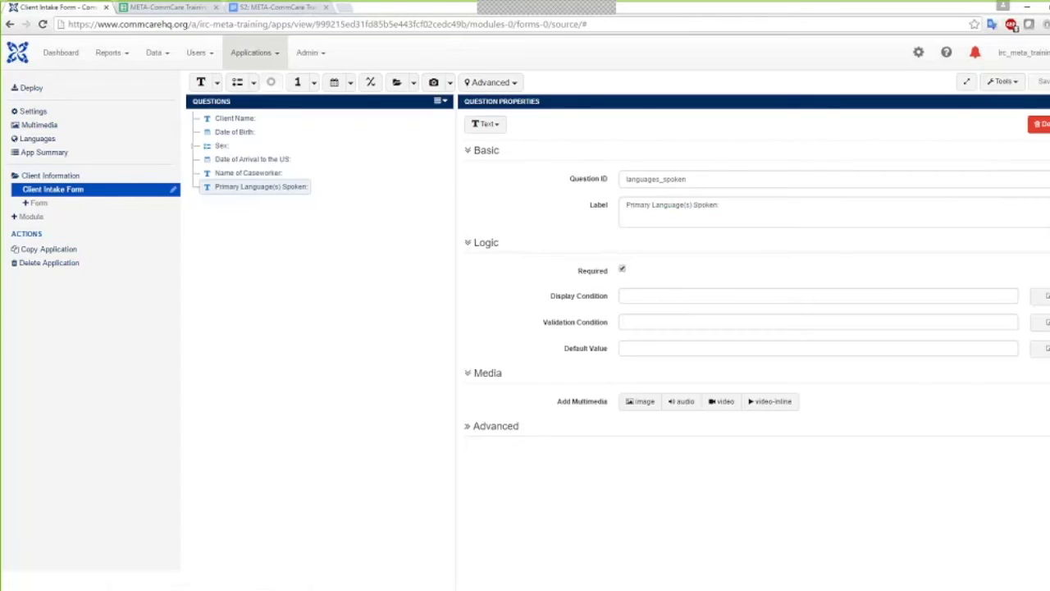
Review the properties of the Name of Caseworker, Date of Arrival to the US and Primary Language(s) Spoken questions.
click(245, 172)
click(241, 160)
click(241, 172)
click(247, 188)
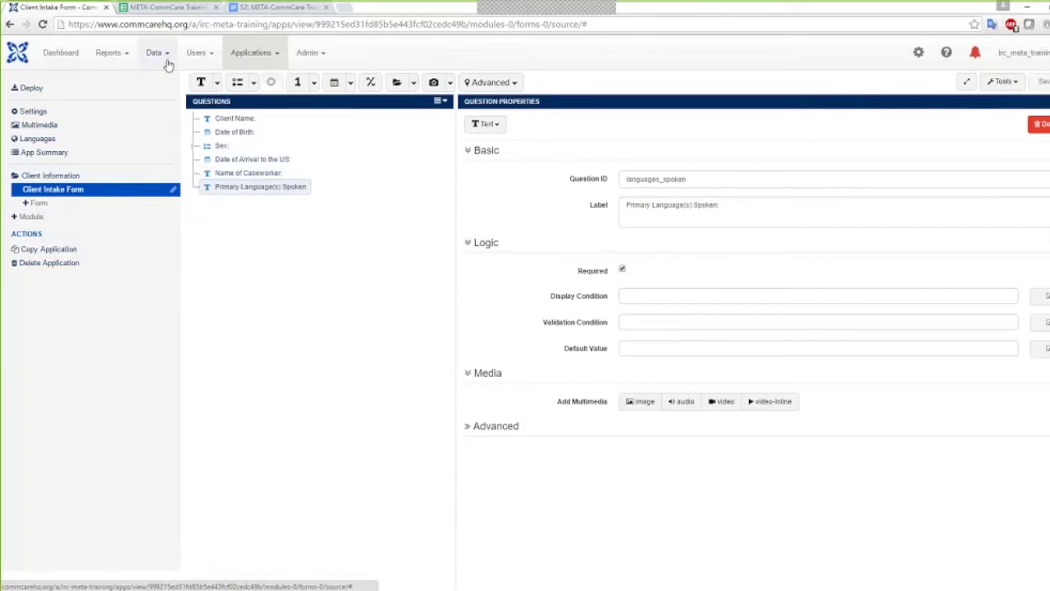
Copy the label text "Address:" from the specification sheet and return to the form builder.
click(162, 7)
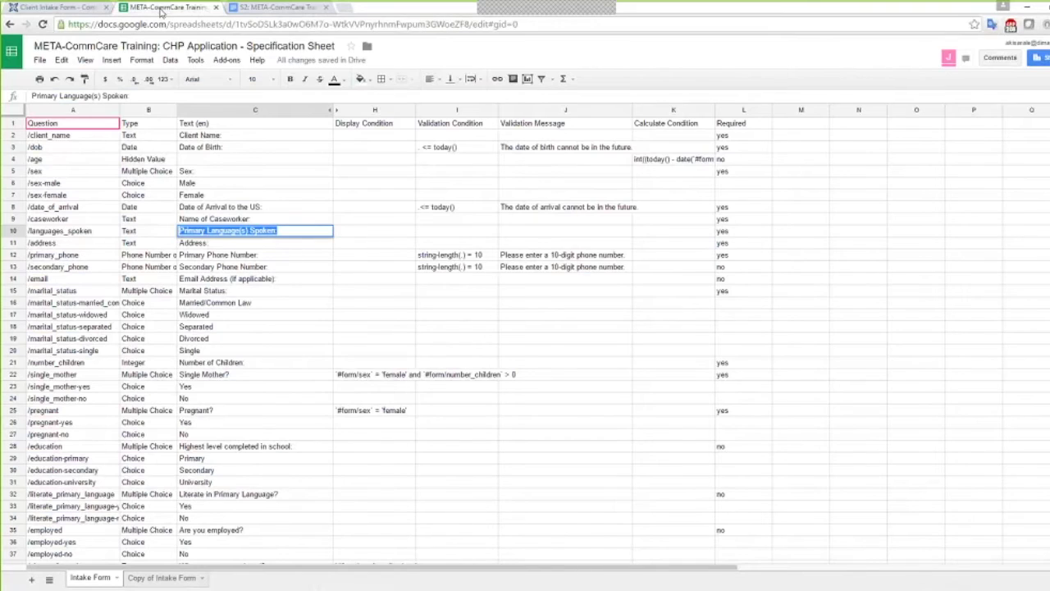
key(Return)
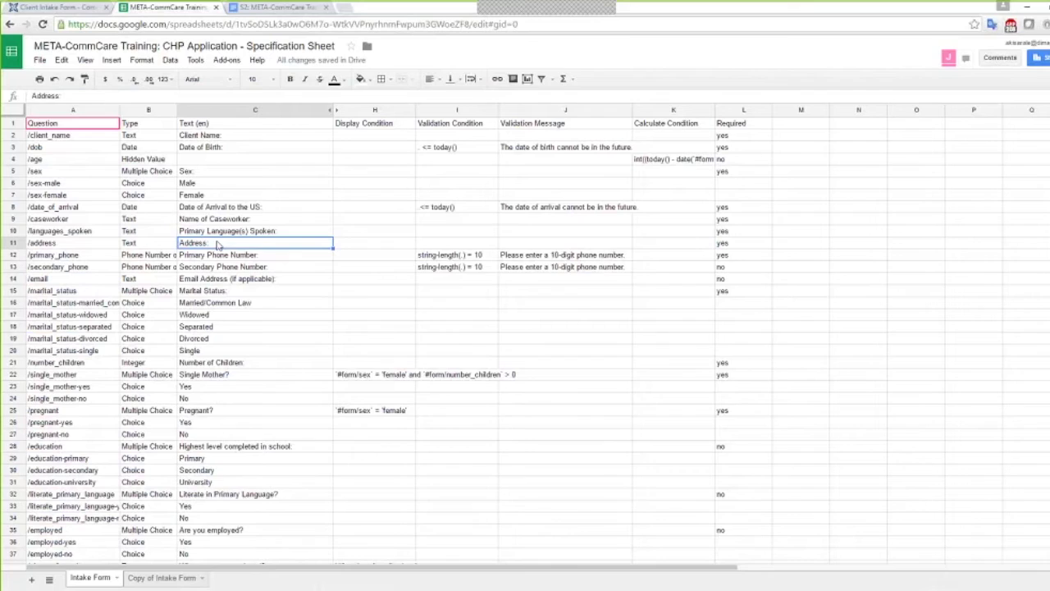
key(Return)
drag(213, 243, 167, 239)
key(ctrl+c)
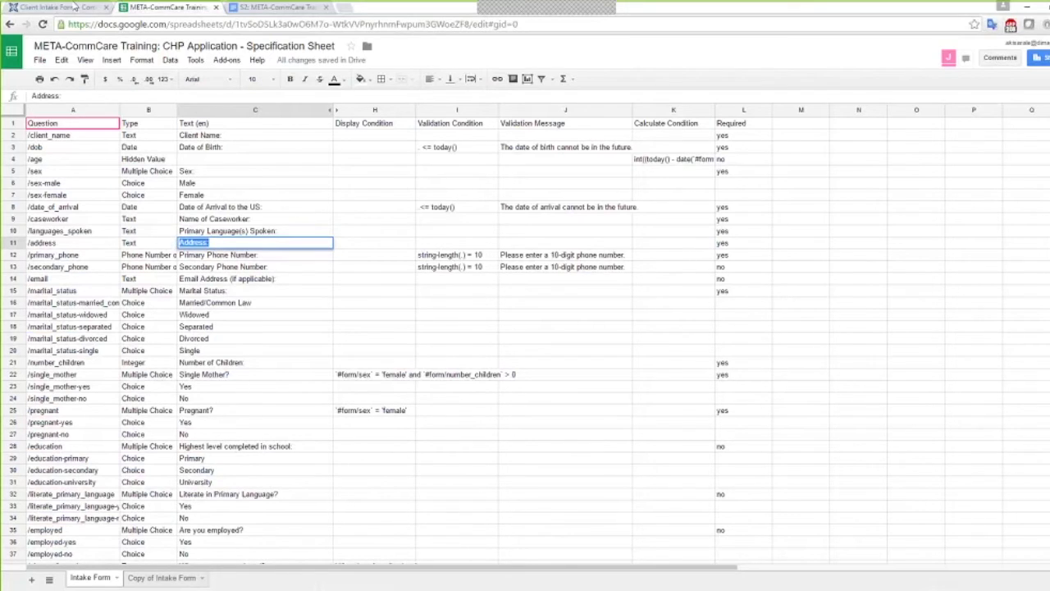
click(56, 8)
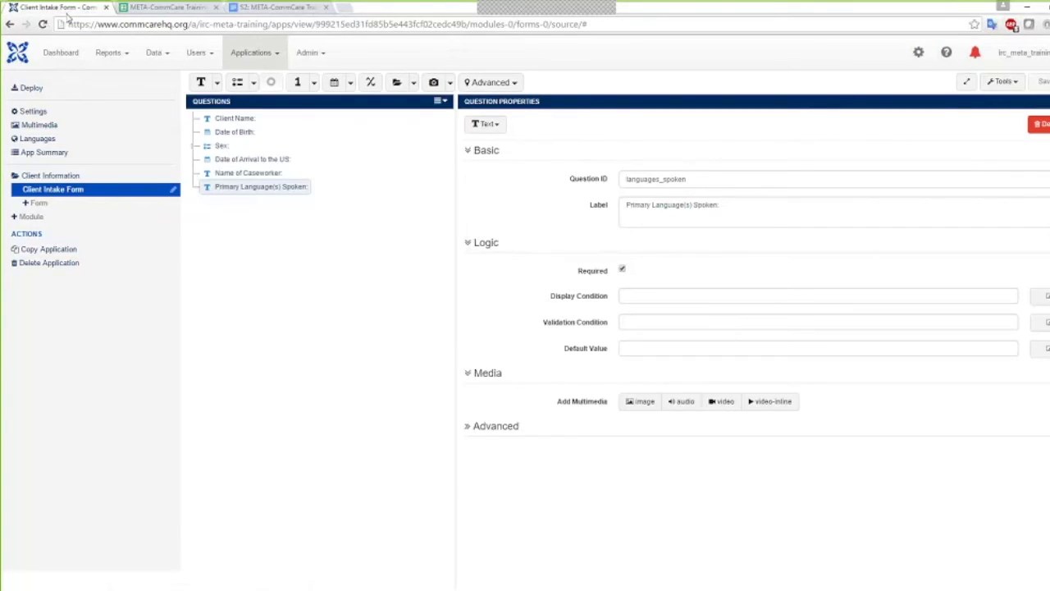
Add a text question with the ID address, paste "Address:" as its label and save the form.
click(201, 83)
click(632, 210)
key(ctrl+v)
double_click(635, 178)
text(address)
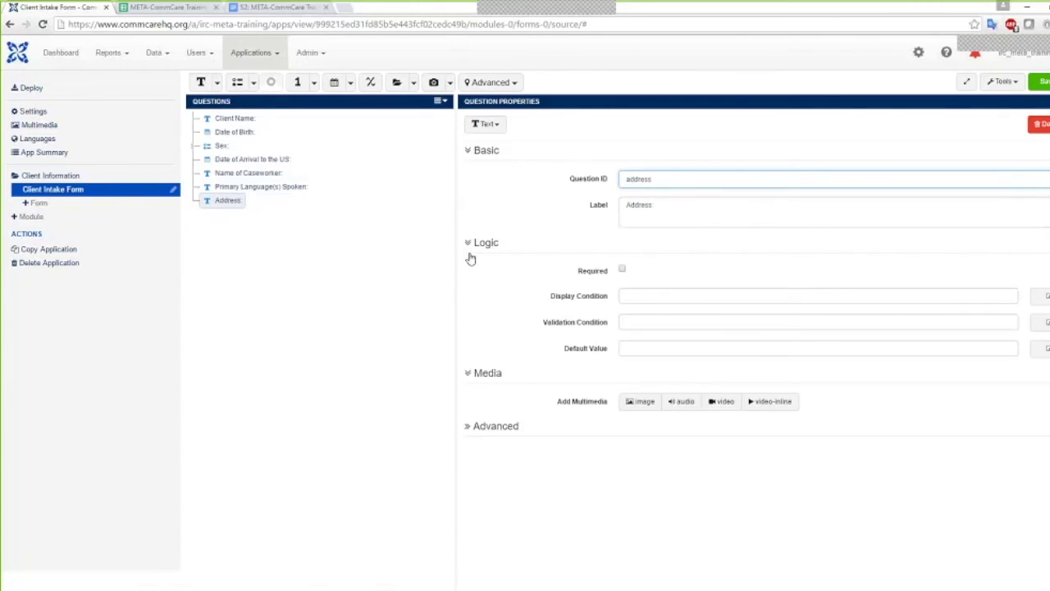
click(267, 243)
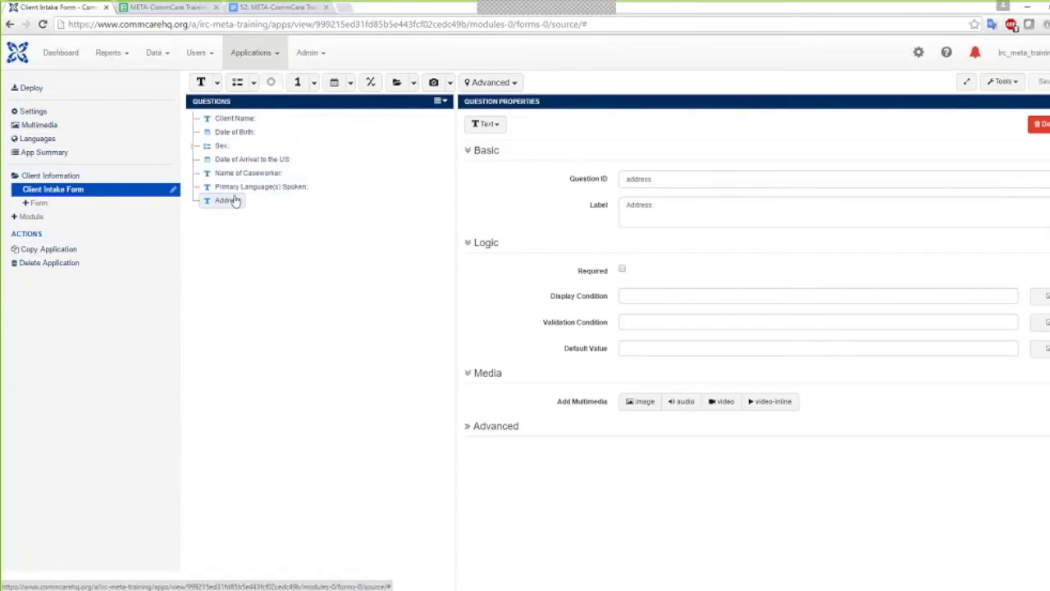
Open the Client Intake form of the Session 2 application in the form builder, consulting the specification sheet meanwhile.
click(277, 56)
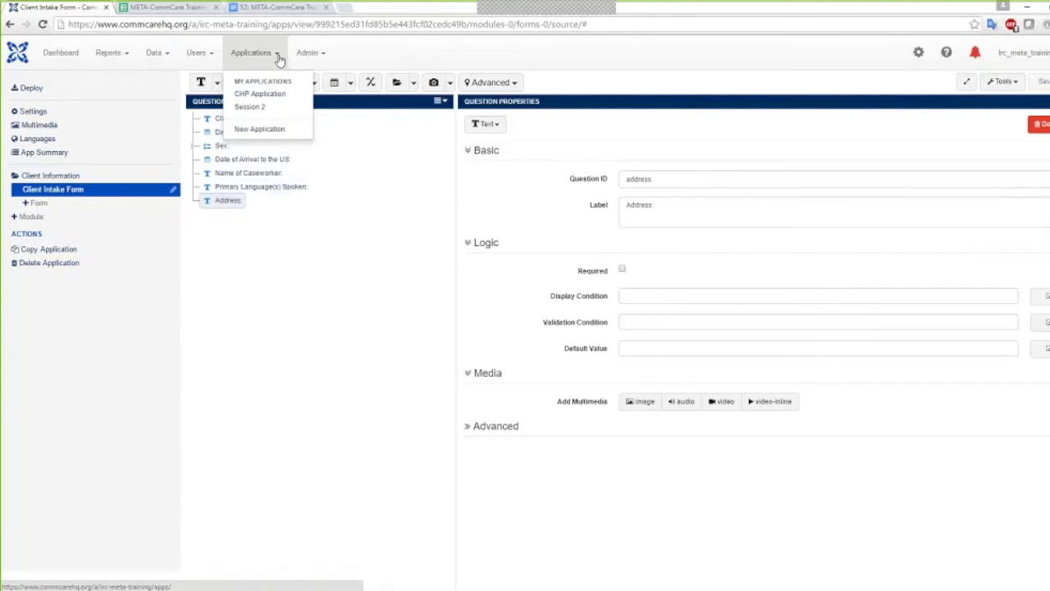
click(263, 107)
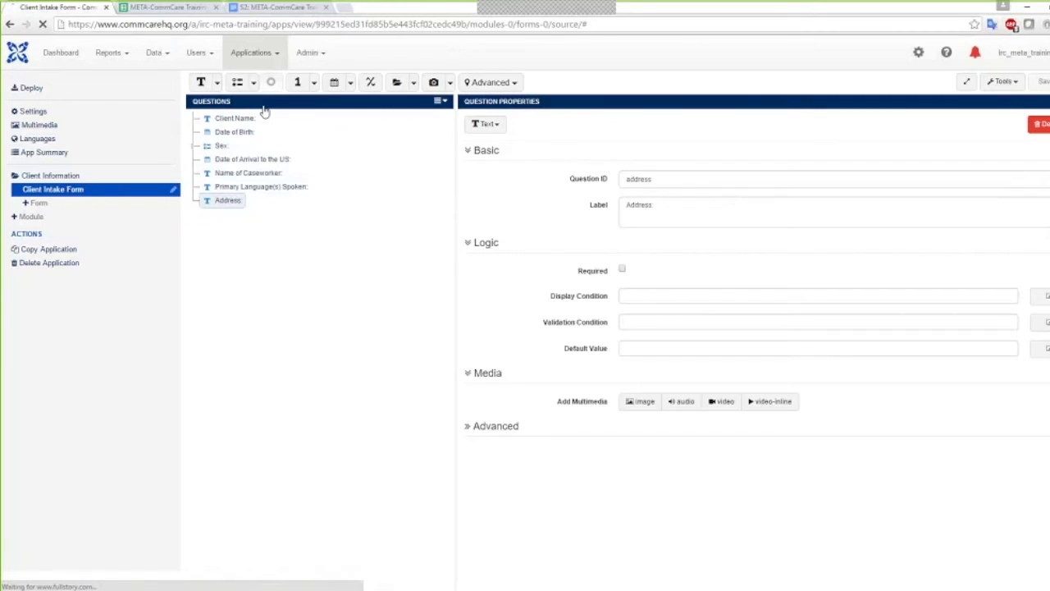
click(168, 7)
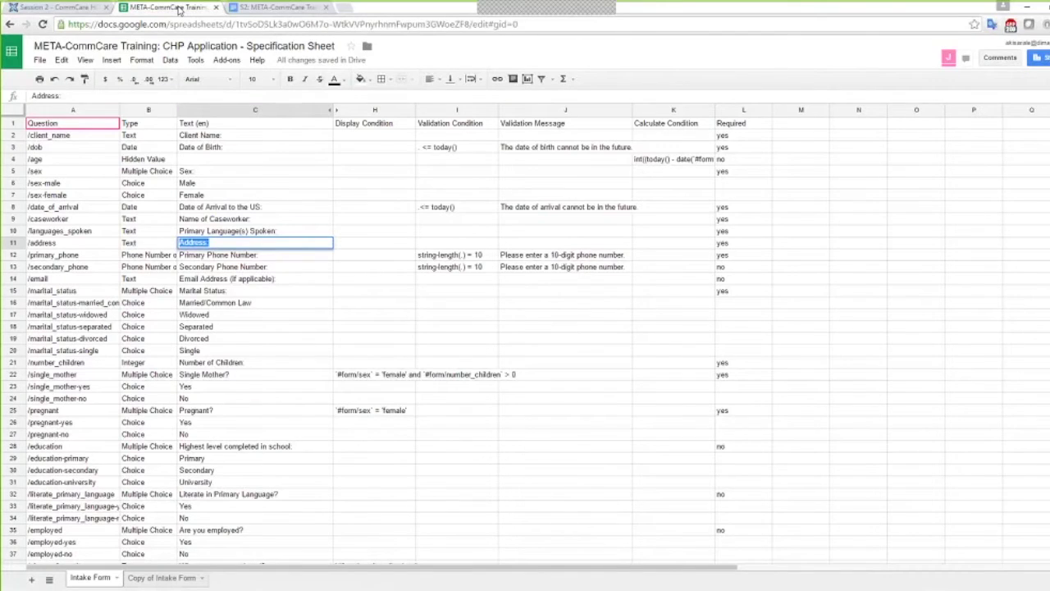
click(281, 293)
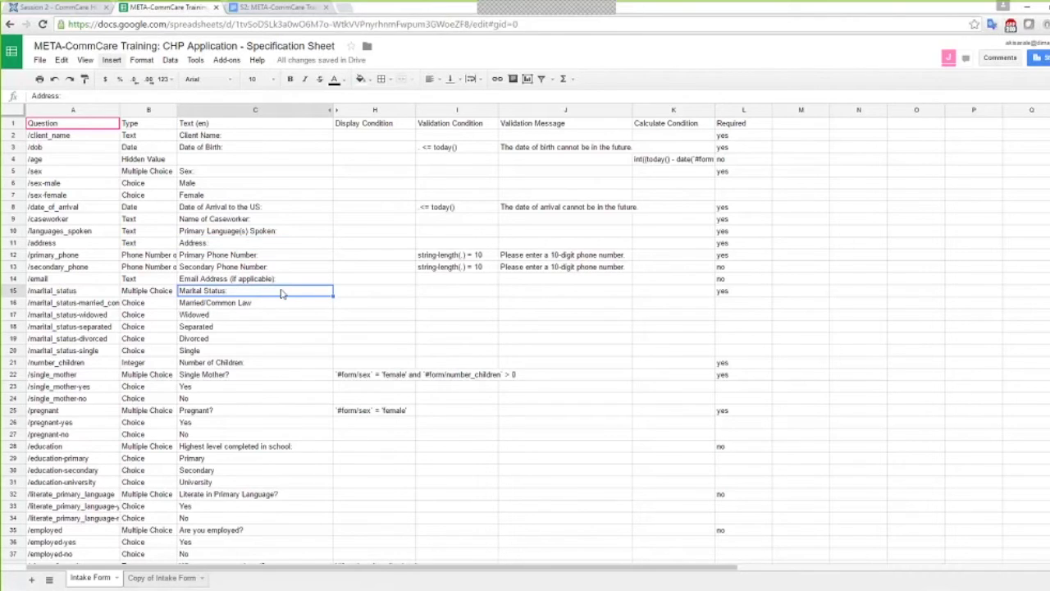
key(ctrl+shift+Tab)
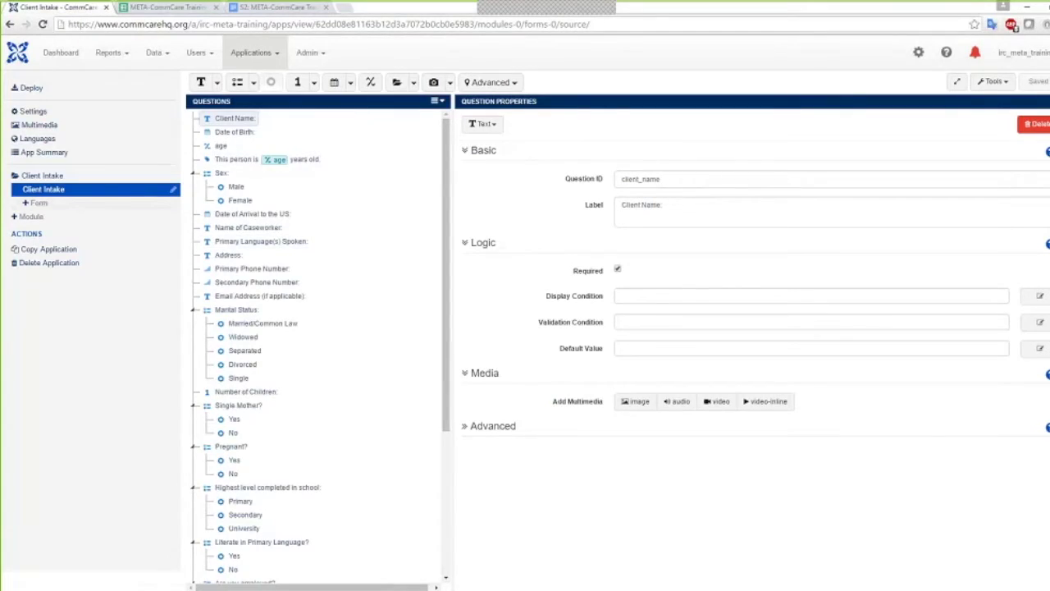
Examine the properties of the Client Name, Date of Birth, Sex, Date of Arrival and Name of Caseworker questions.
click(220, 119)
click(232, 132)
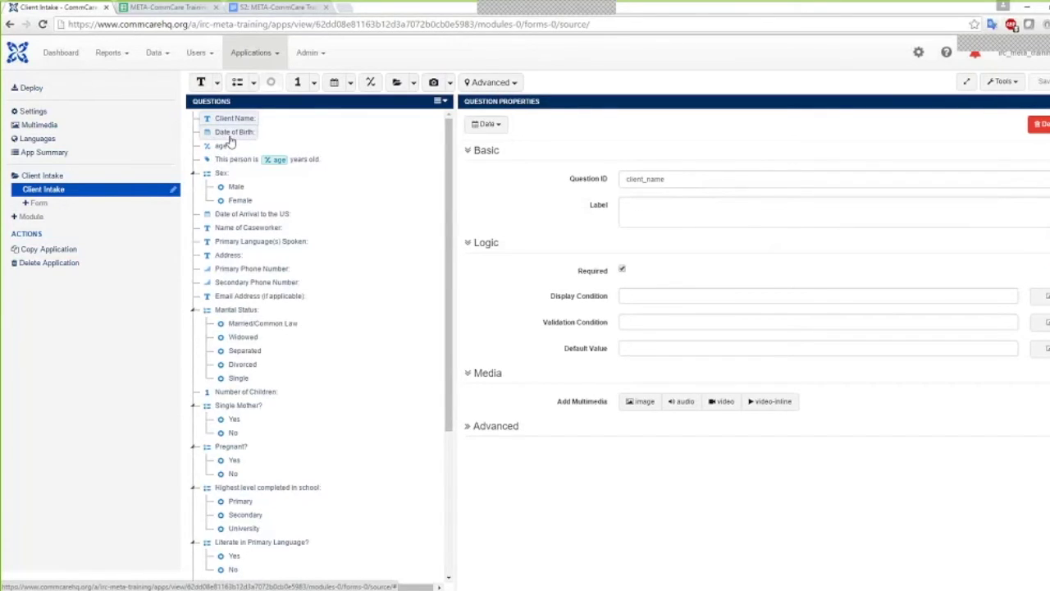
click(220, 173)
click(229, 215)
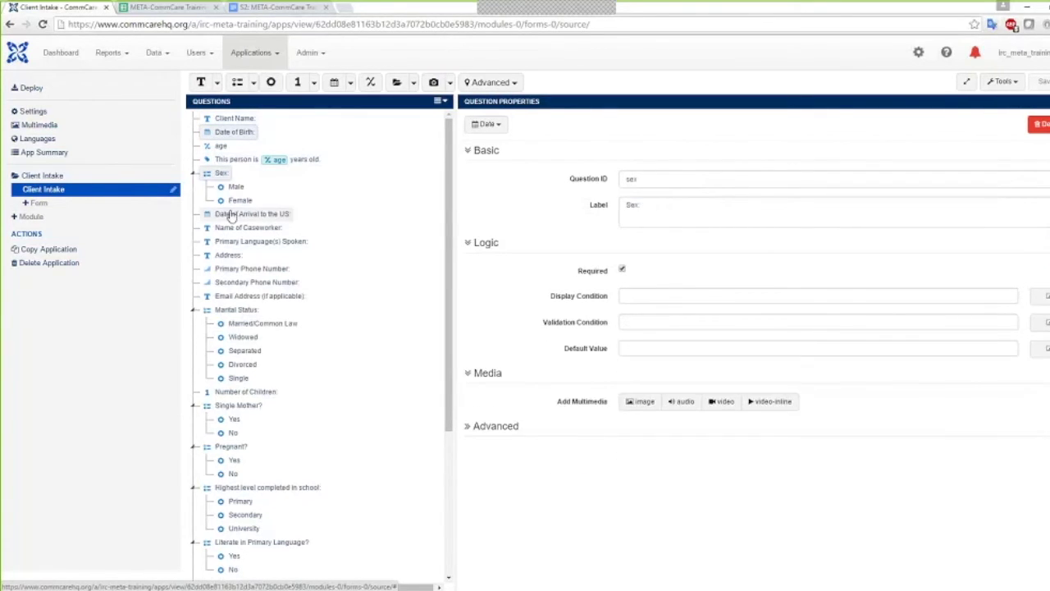
click(238, 228)
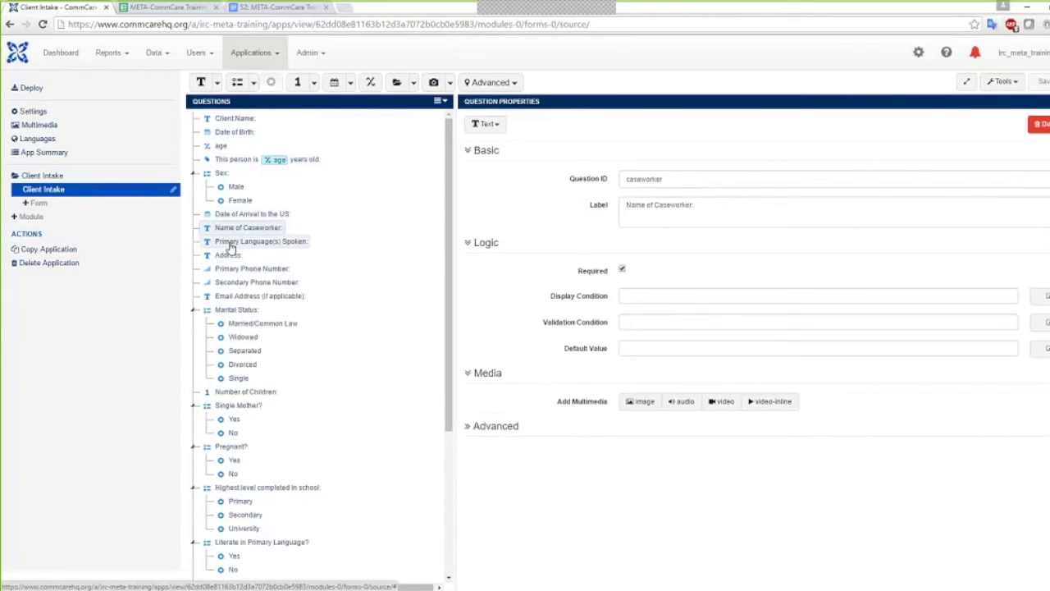
click(228, 119)
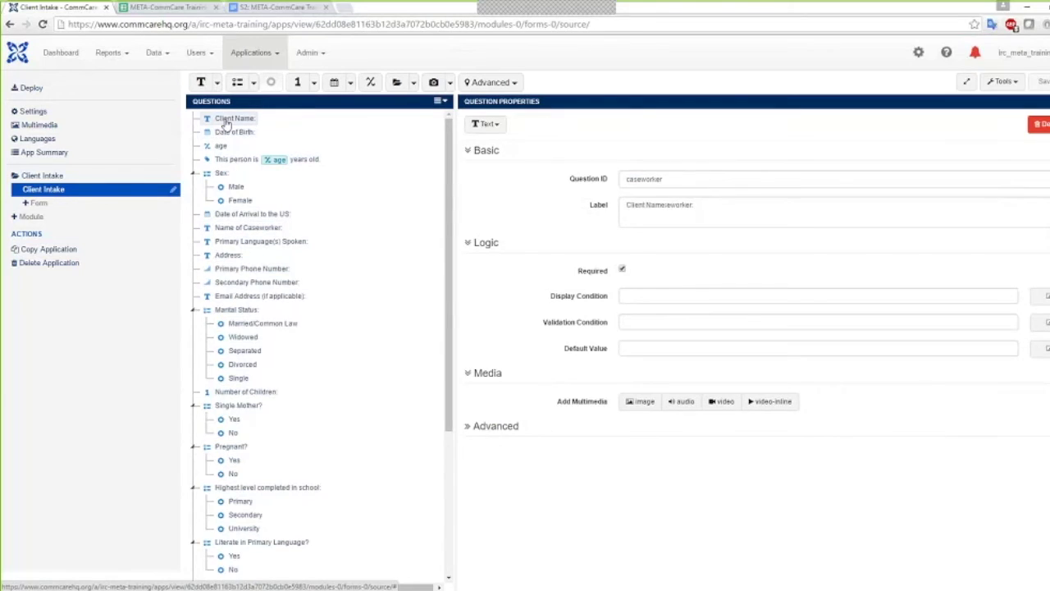
click(228, 132)
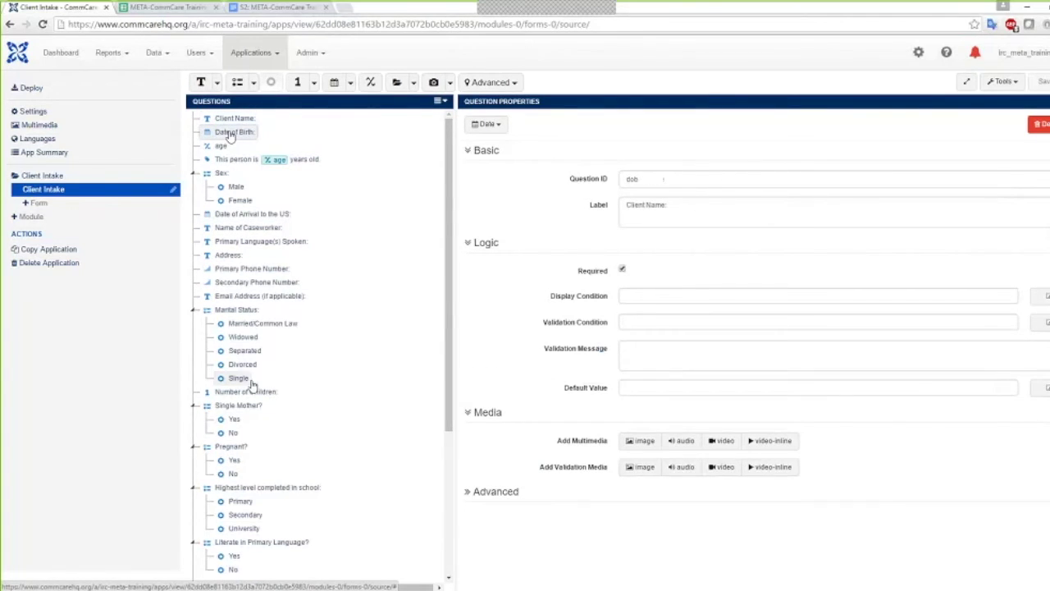
Look through the Client Intake question list and compare it with the Client Background section of the paper form.
scroll(252, 385, down, 3)
scroll(252, 385, up, 2)
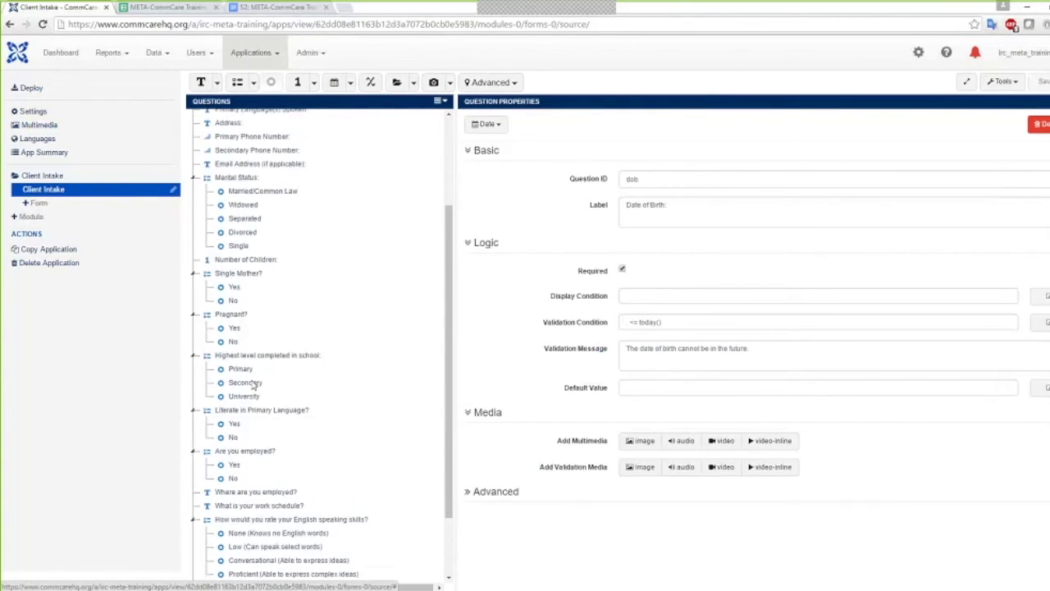
scroll(251, 385, up, 2)
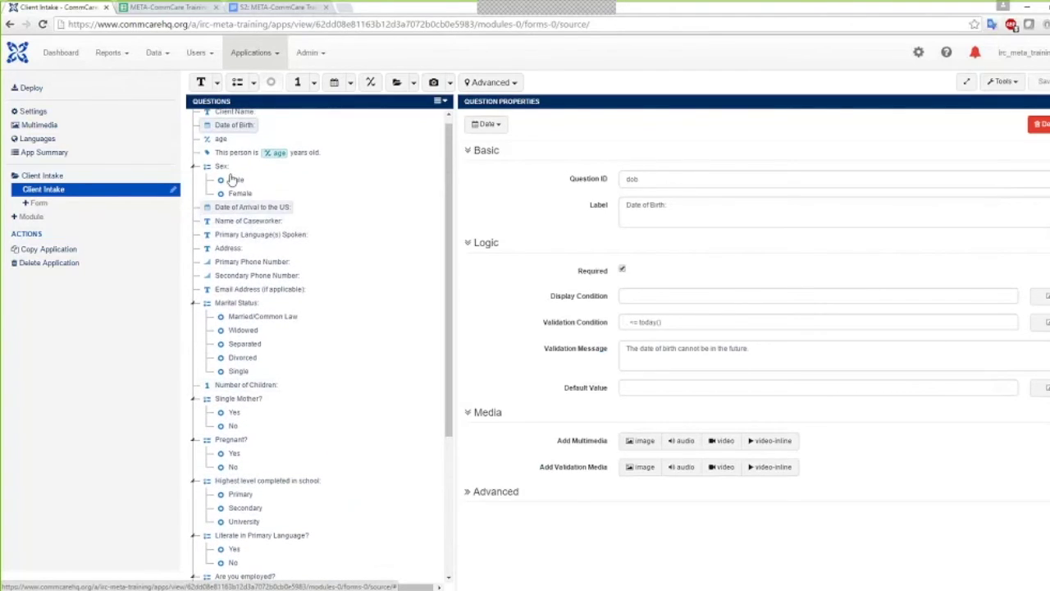
scroll(223, 156, up, 1)
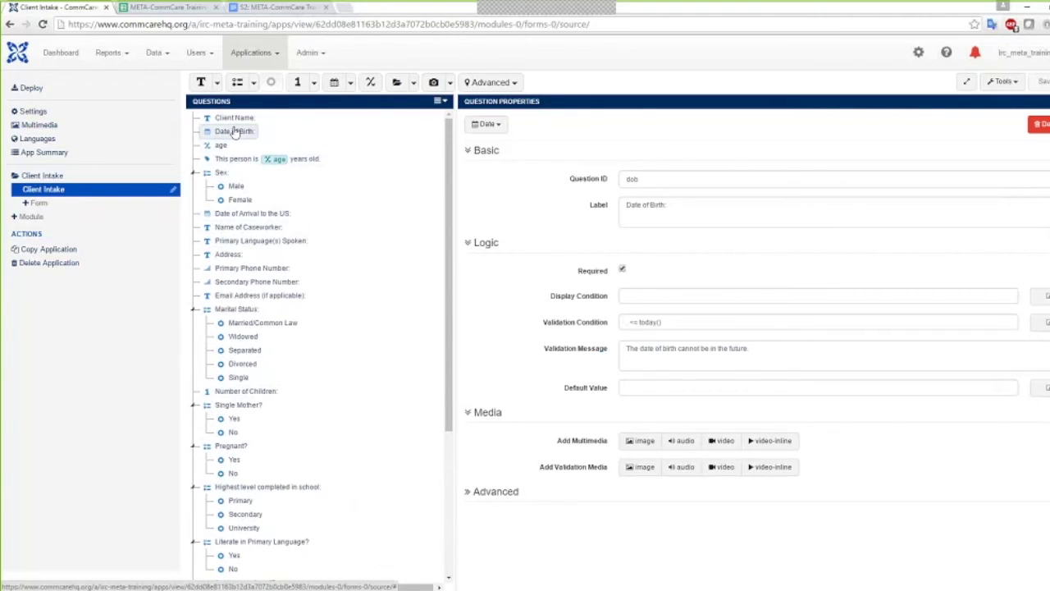
click(275, 7)
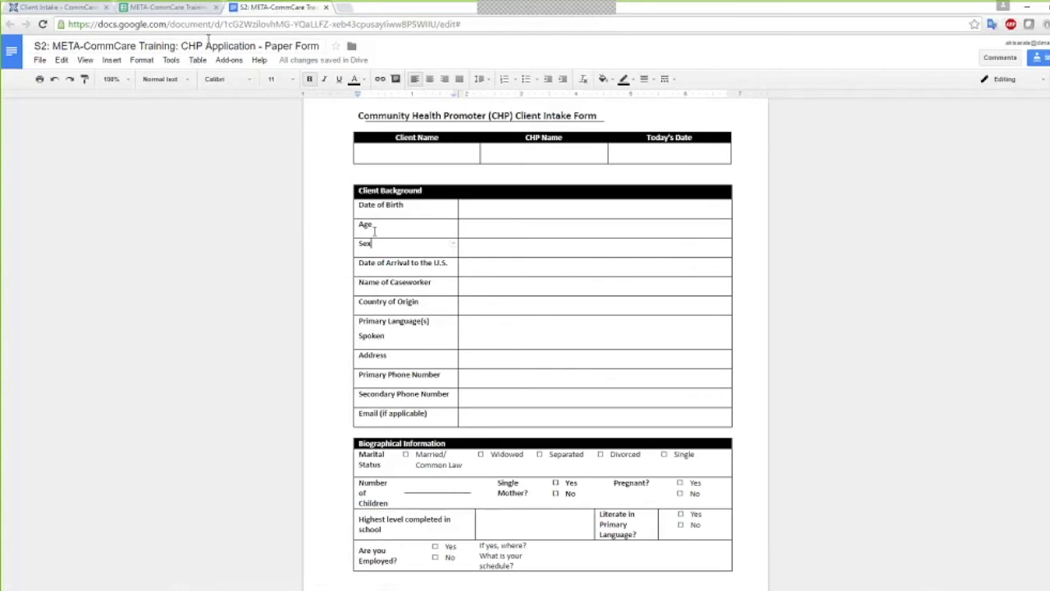
click(78, 9)
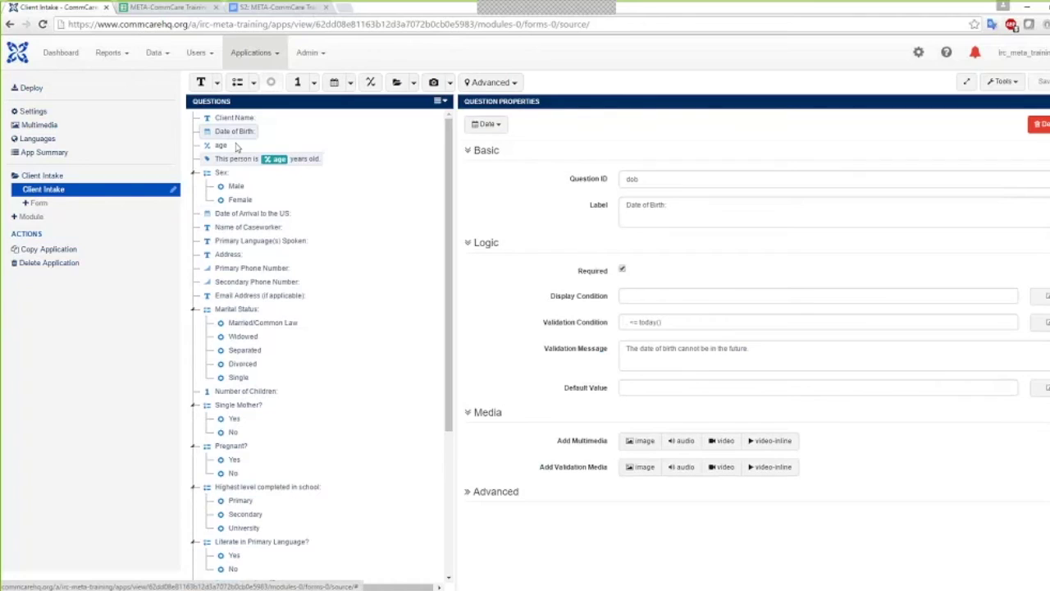
Examine the age hidden value's calculation, the age_output label, and the validation condition and message of Date of Arrival to the US.
click(223, 149)
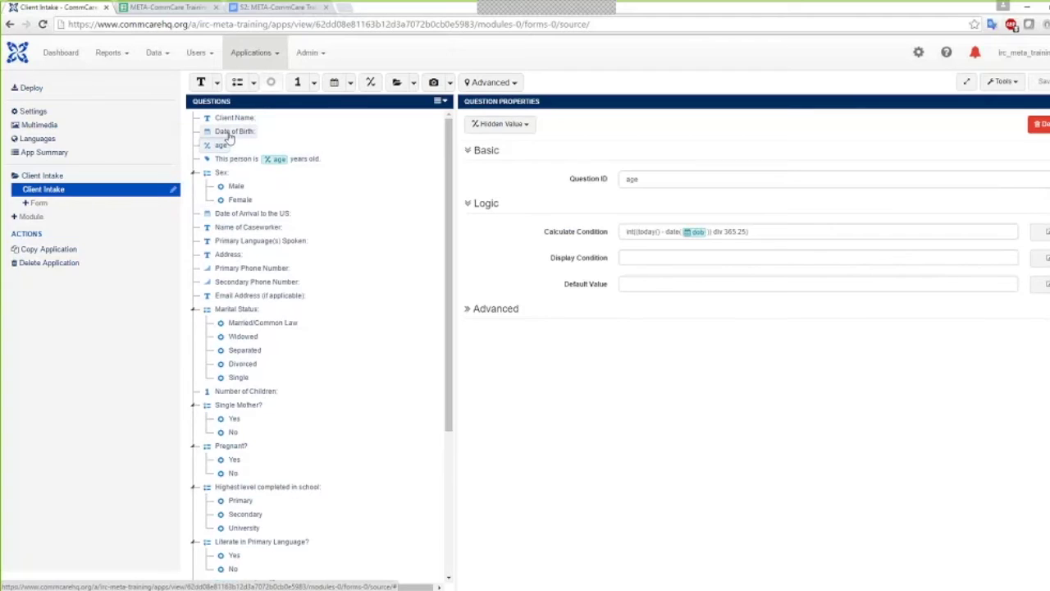
click(236, 160)
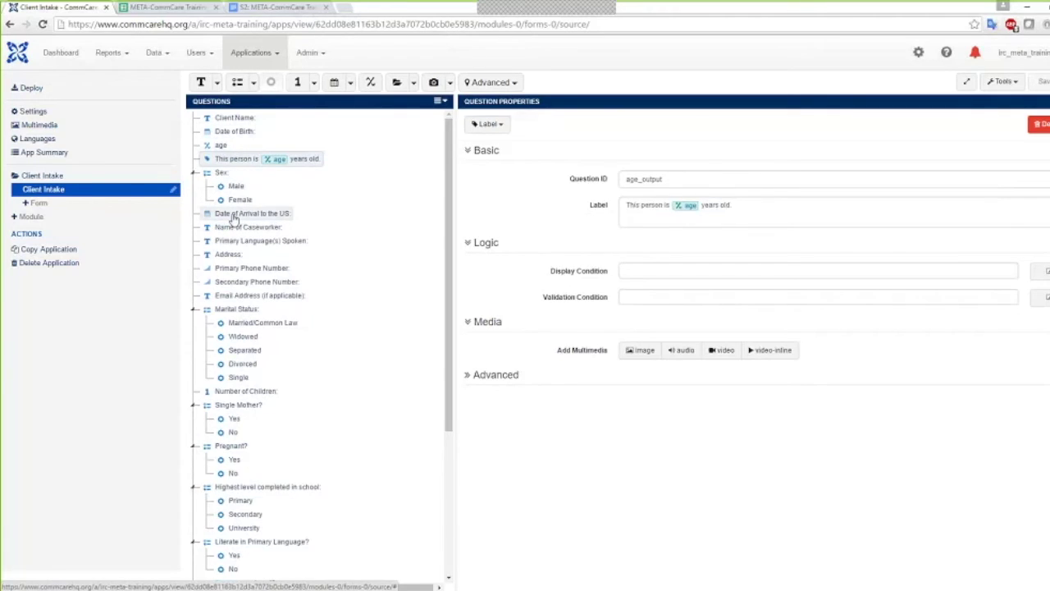
click(232, 215)
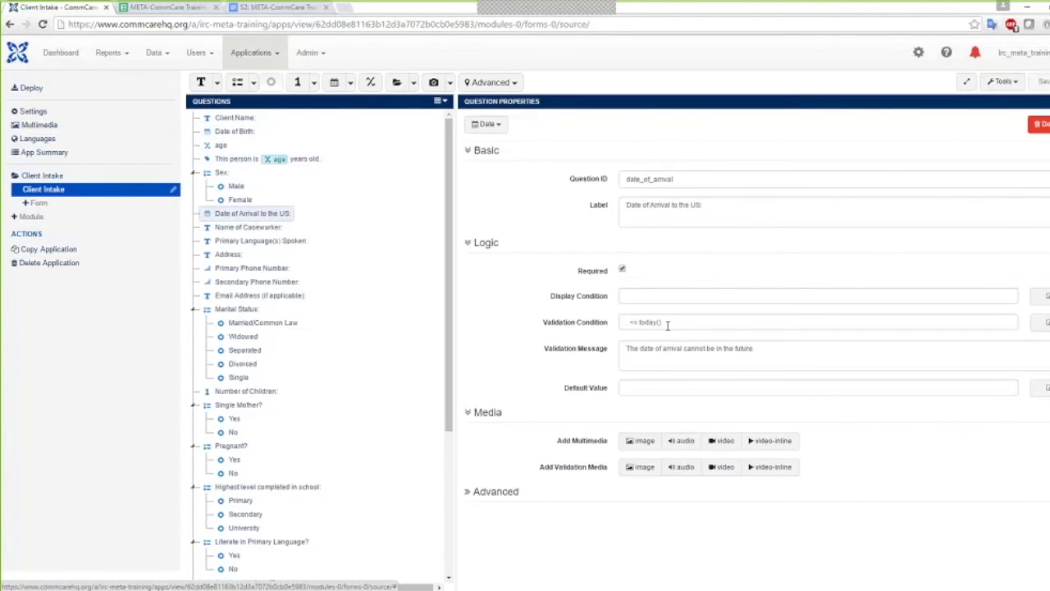
drag(667, 324, 664, 351)
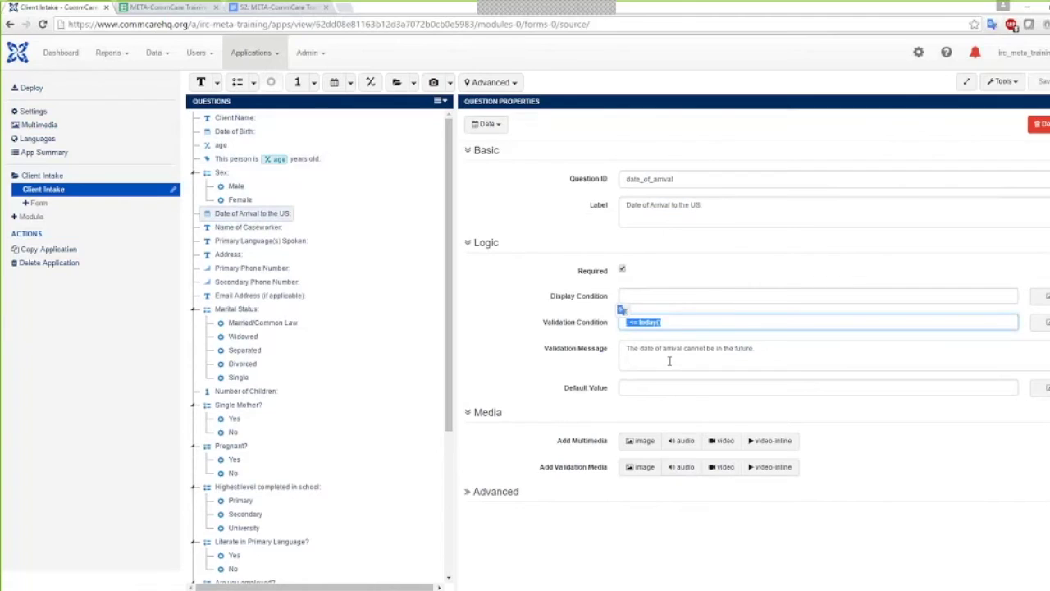
click(665, 349)
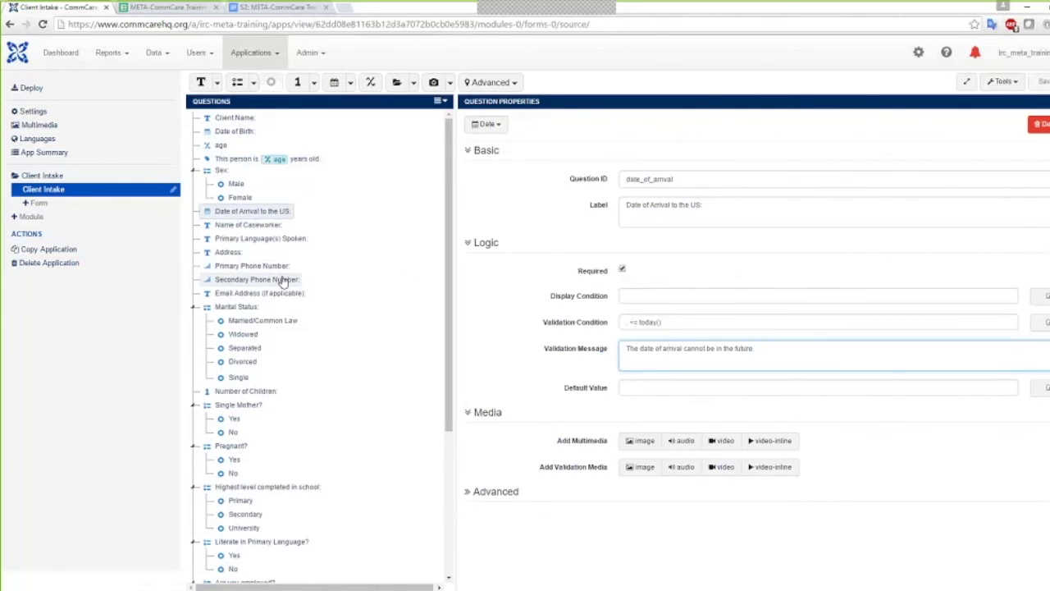
Look through the remaining questions and check the Validation Message column in the specification sheet, then return to the form builder.
scroll(283, 281, down, 2)
scroll(283, 281, down, 4)
scroll(283, 282, up, 6)
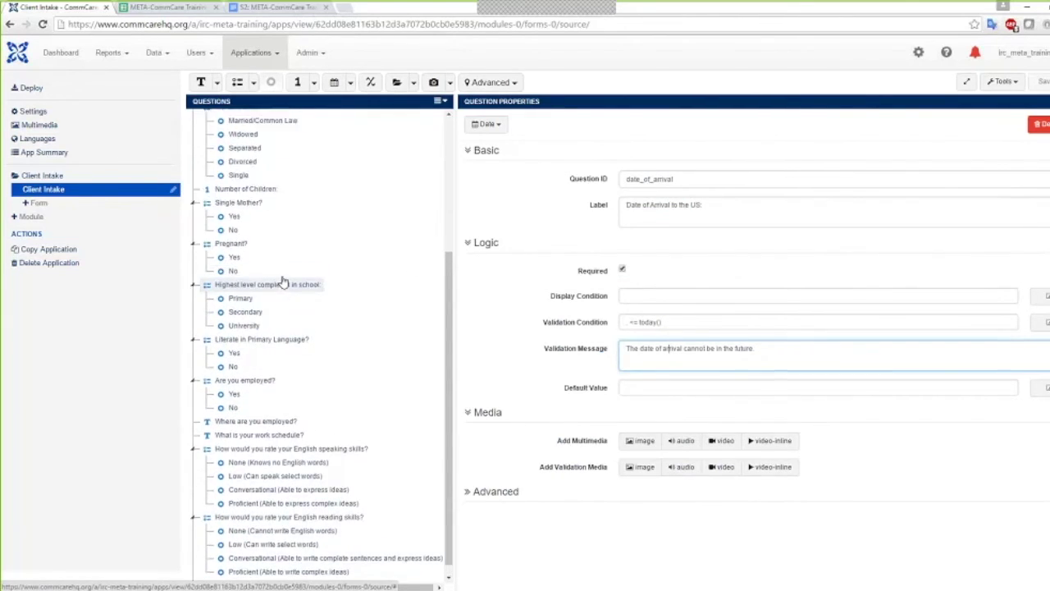
click(164, 7)
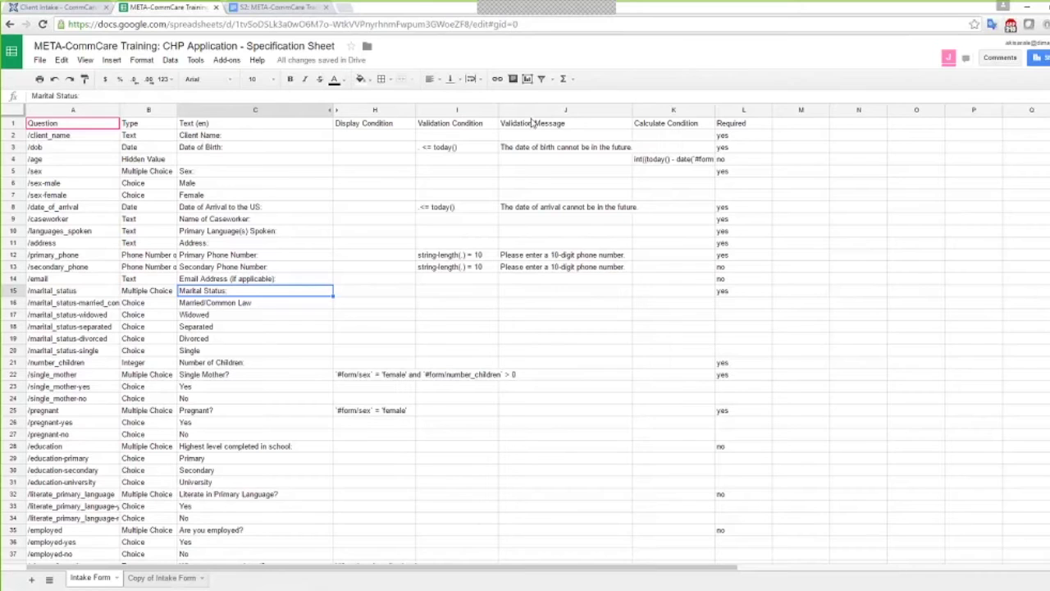
click(529, 110)
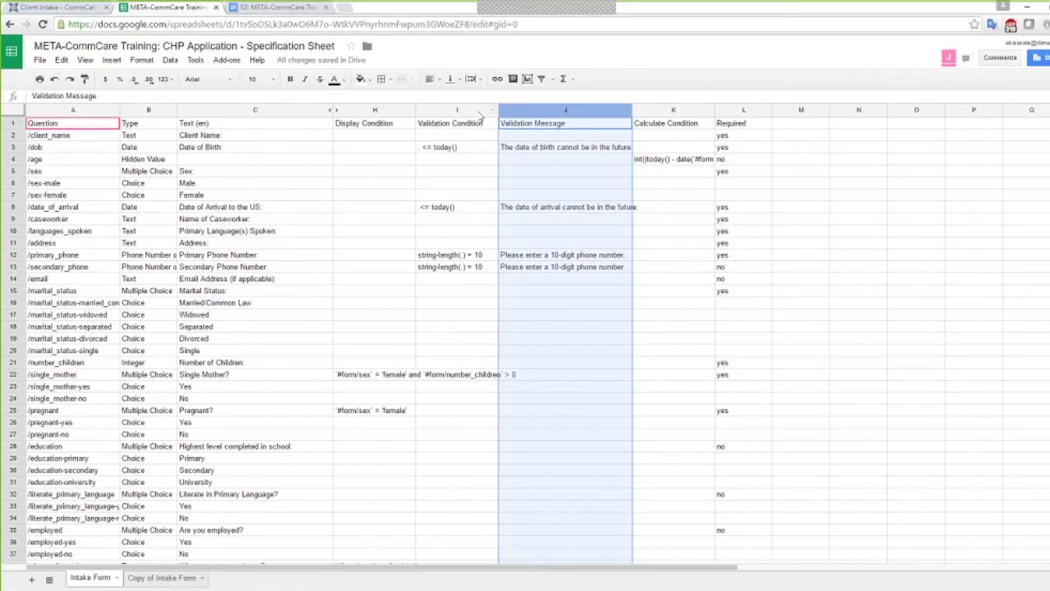
click(58, 8)
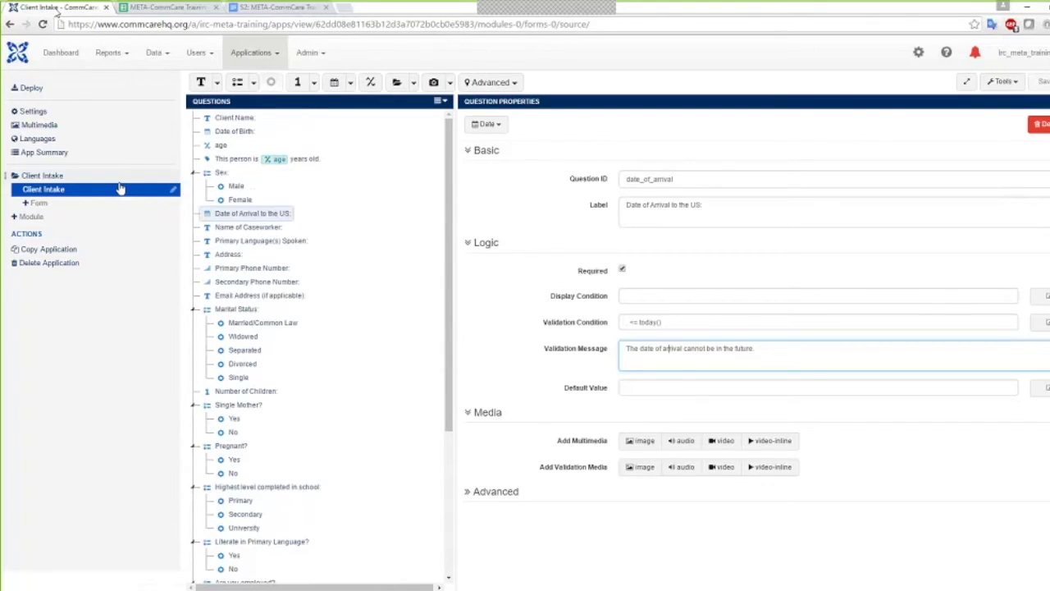
Open the Session 2 Client Intake form in a second browser tab and show its form settings page.
click(102, 192)
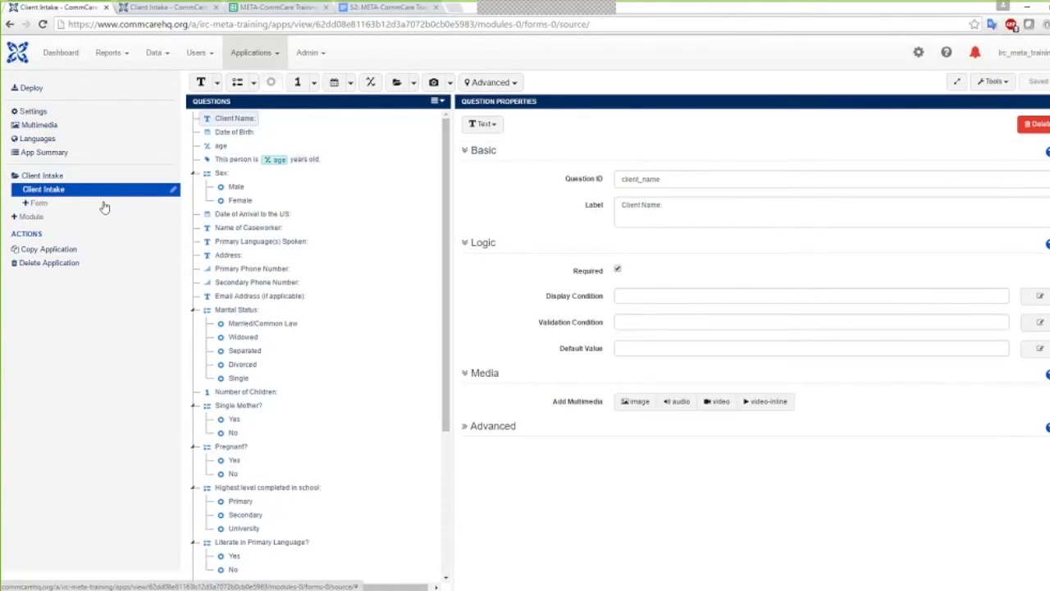
click(56, 193)
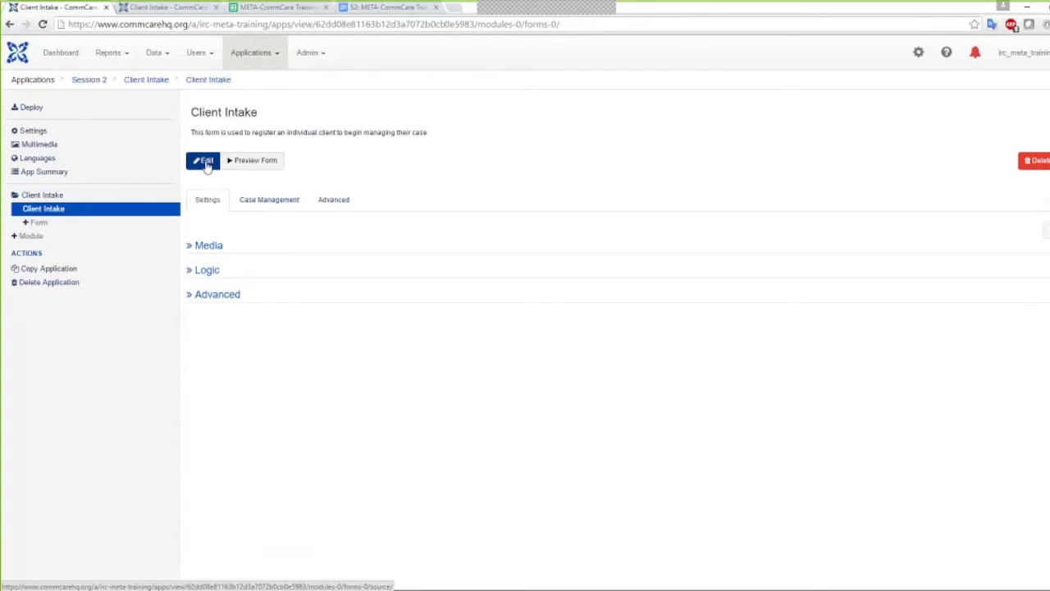
Open the preview of the Session 2 Client Intake form and clear the Date of Birth answer.
click(248, 165)
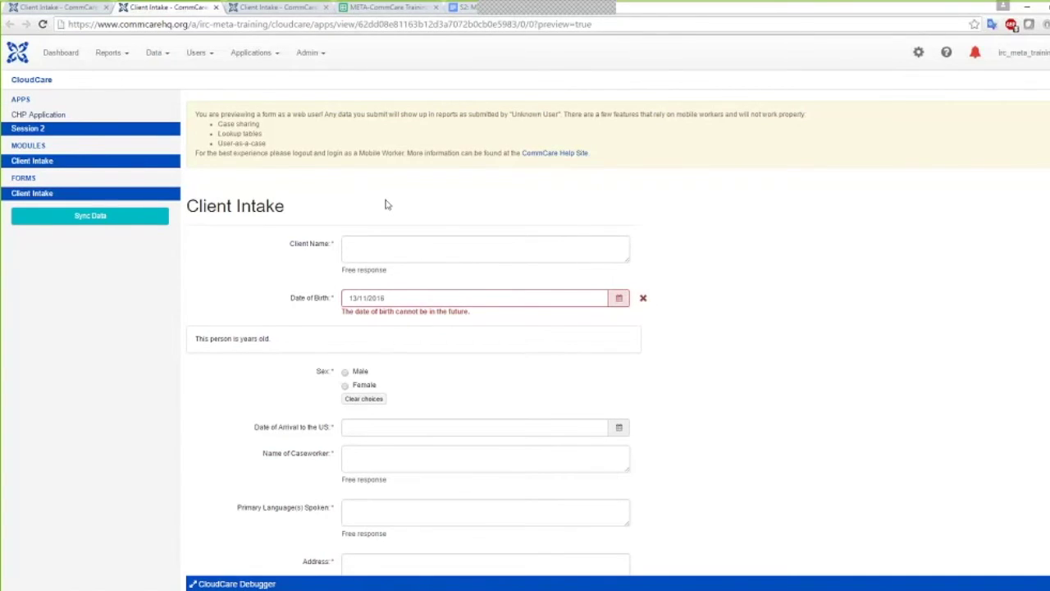
click(642, 298)
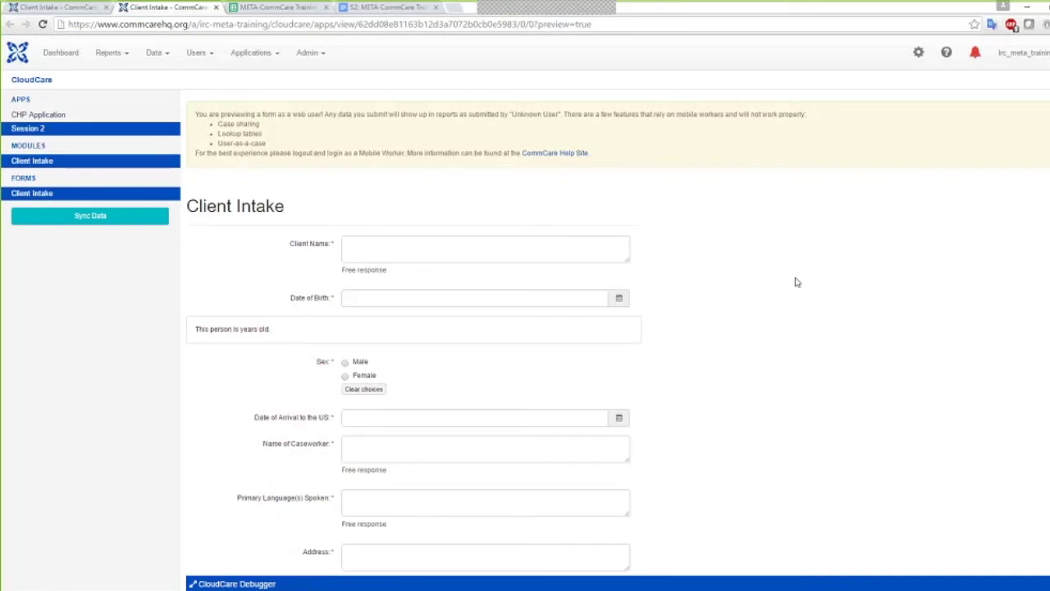
Enter the client's name and try a future date as the Date of Birth to test its validation.
click(413, 247)
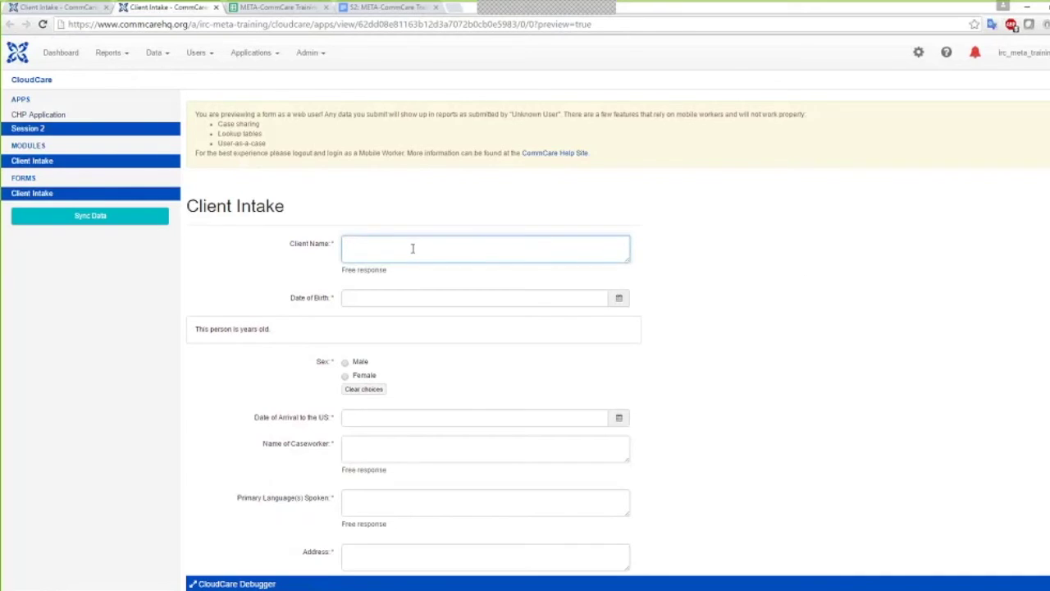
text(Alexandra)
click(353, 297)
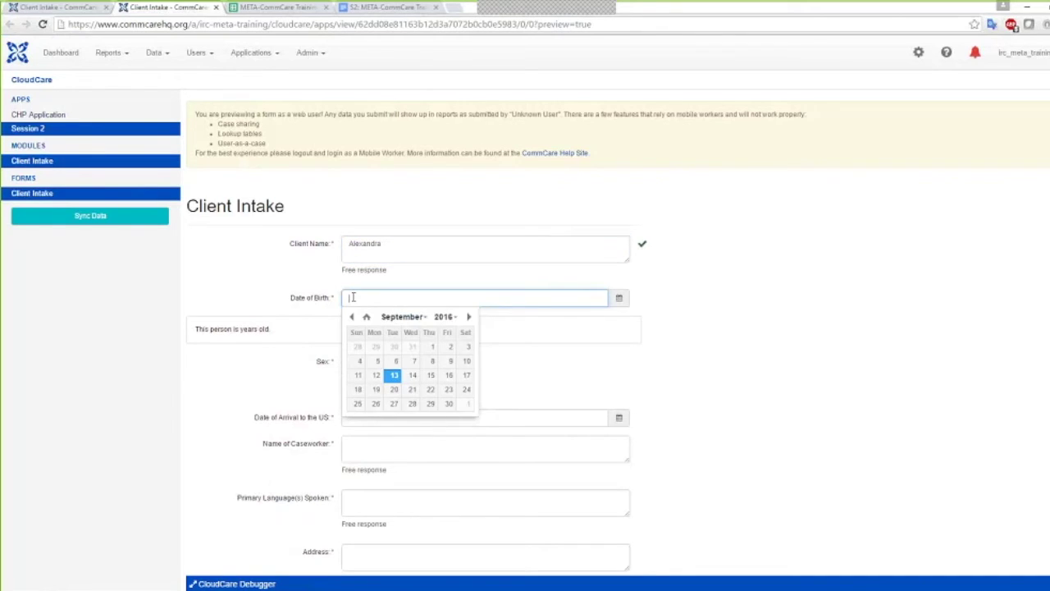
click(446, 317)
click(443, 351)
click(410, 361)
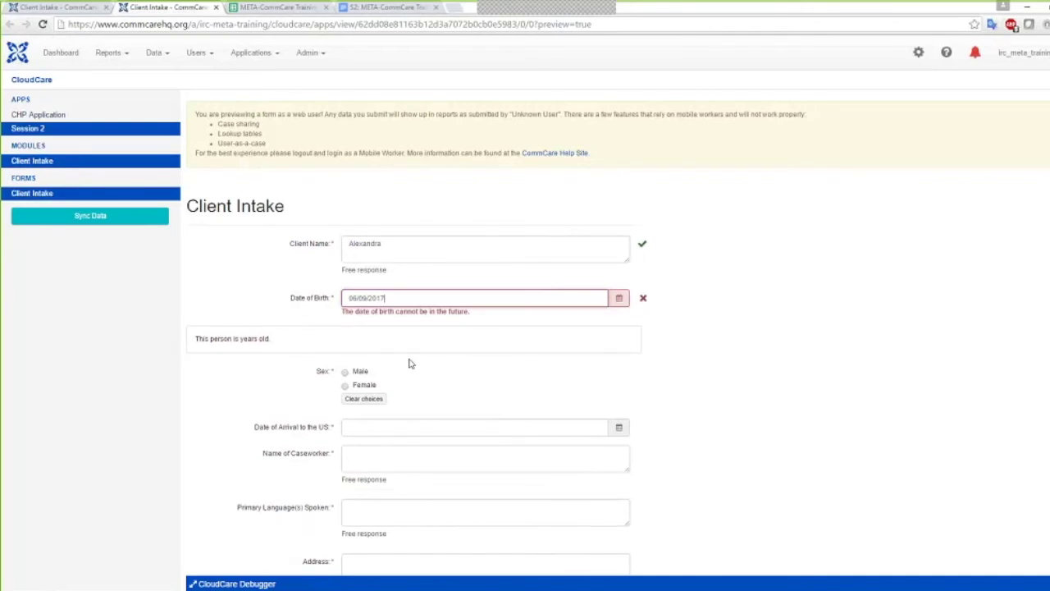
Replace the future Date of Birth with a past date so the form calculates the client's age.
click(387, 297)
click(443, 317)
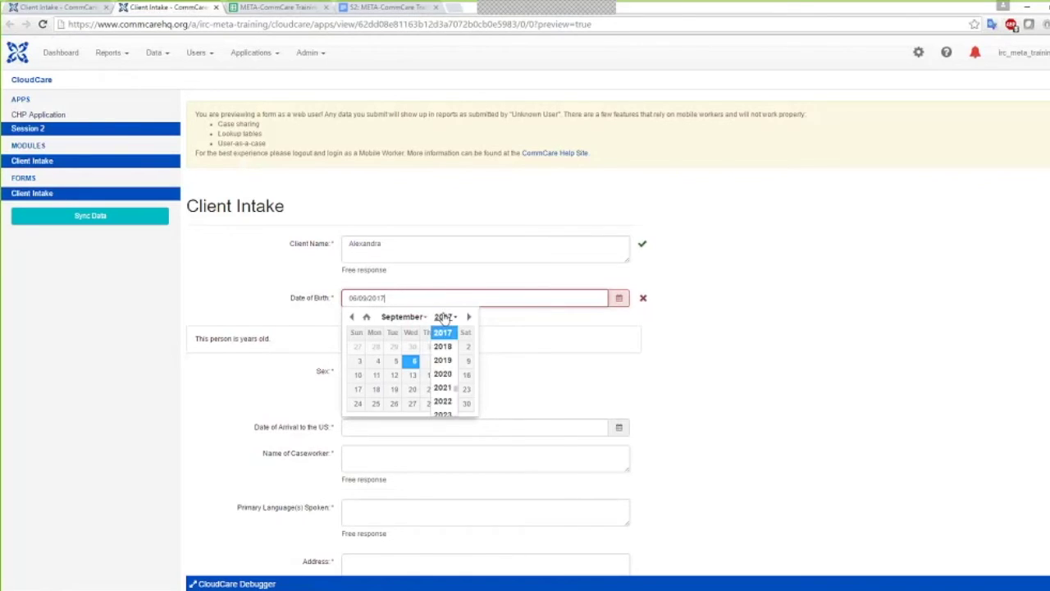
scroll(448, 358, up, 10)
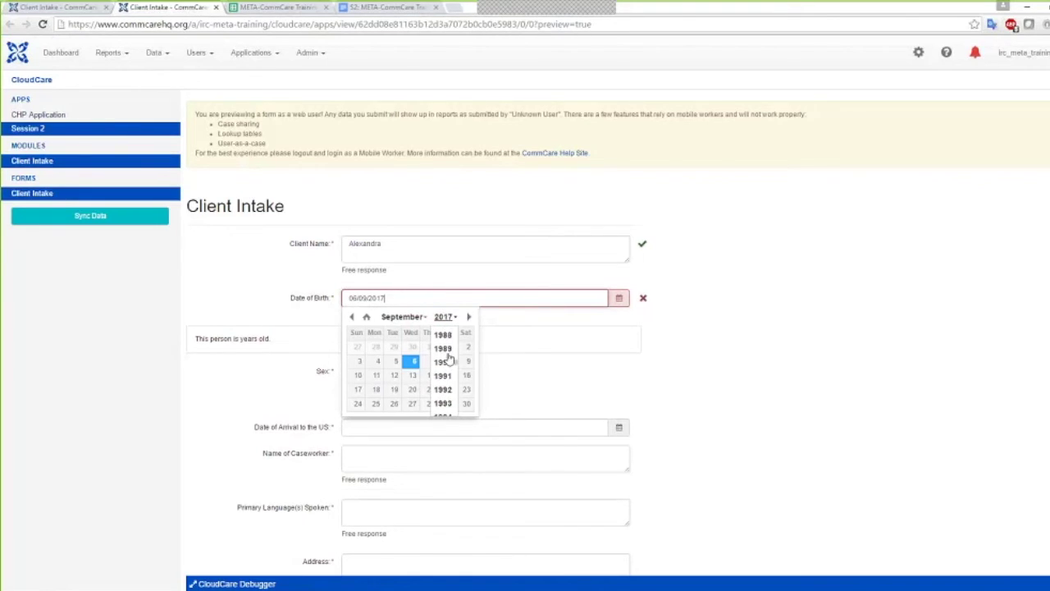
click(443, 378)
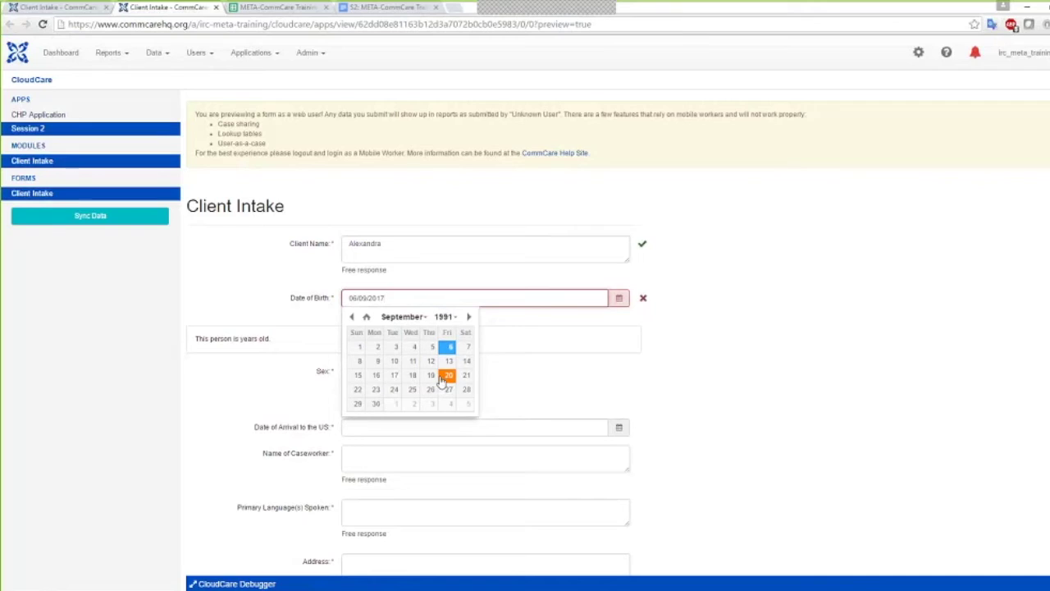
click(431, 361)
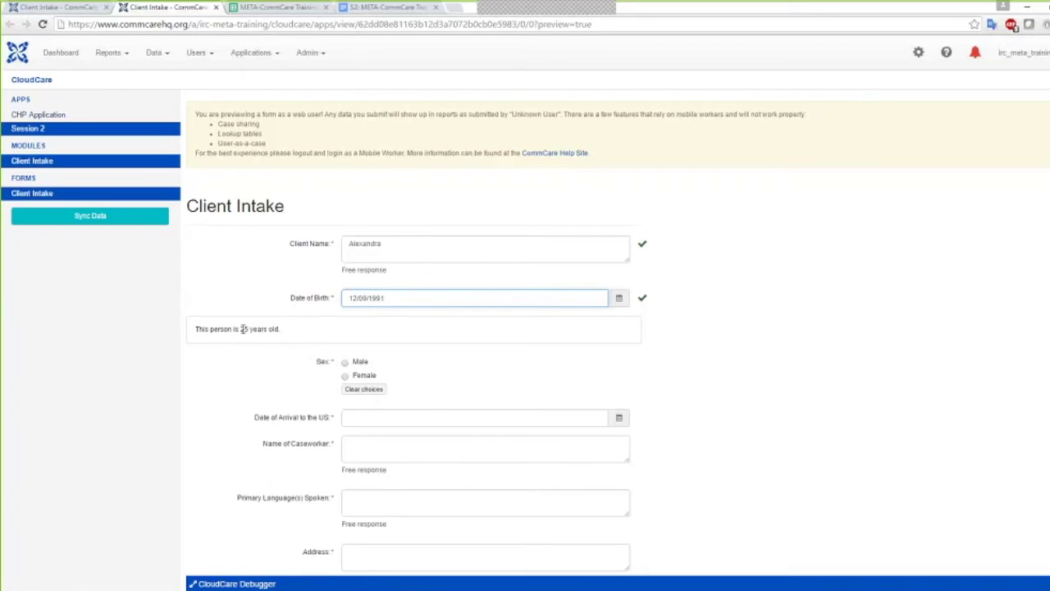
Set Sex to Female, Date of Arrival to 01/09/2016 and primary language to English, and fill in the caseworker's name and client's address.
click(346, 376)
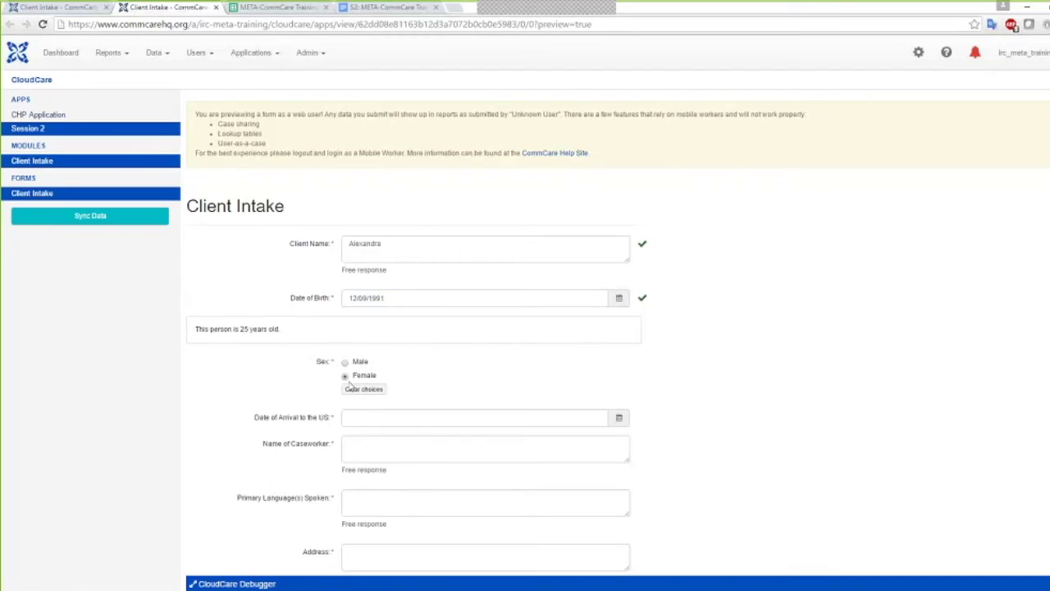
click(393, 416)
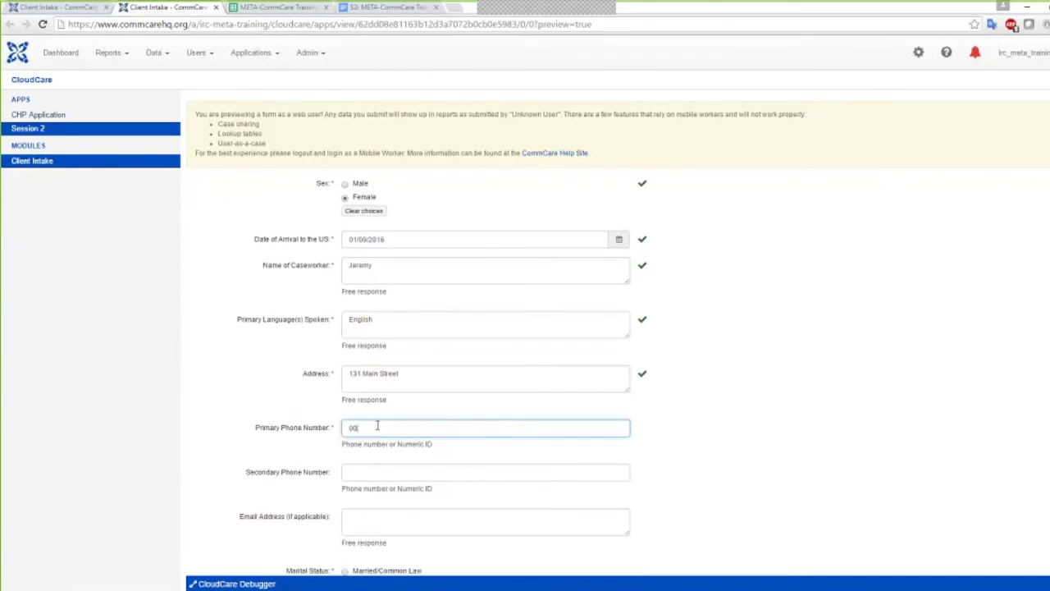
Test the Primary Phone Number validation with a six-digit entry and replace it with a ten-digit number.
text(000000)
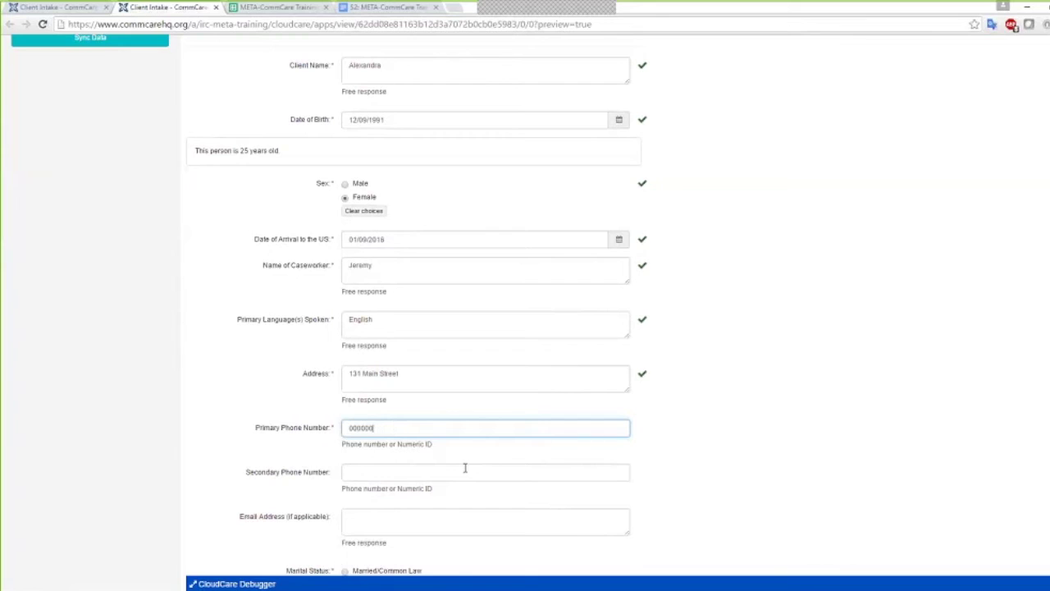
click(464, 472)
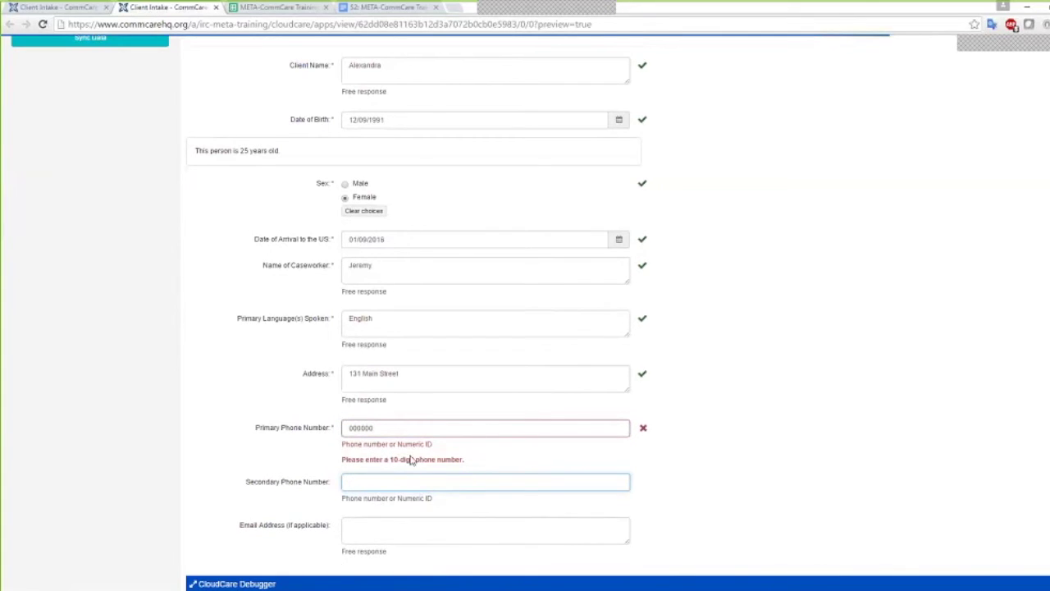
scroll(382, 378, down, 1)
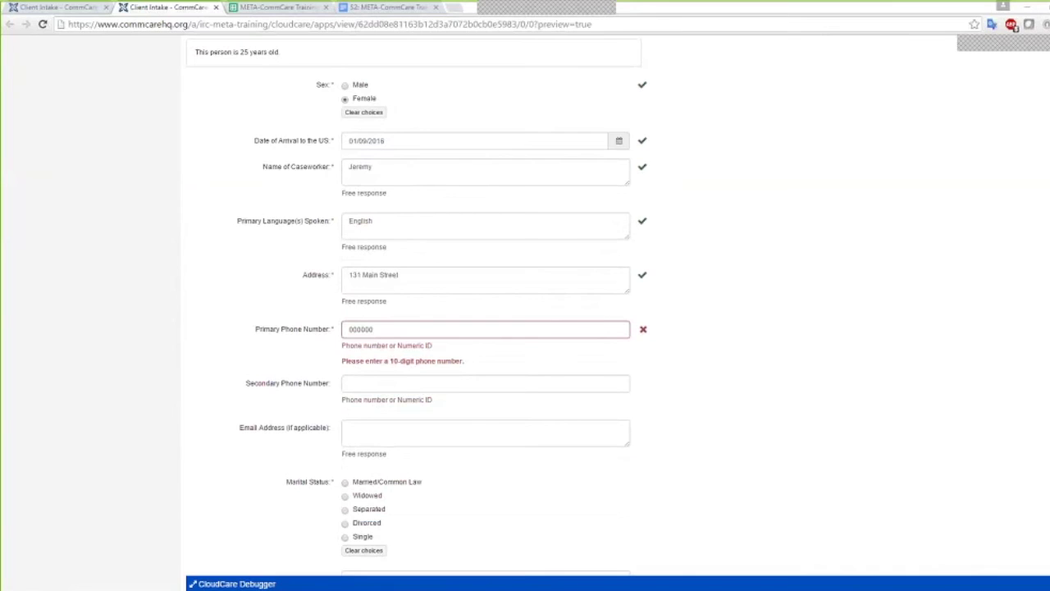
click(326, 330)
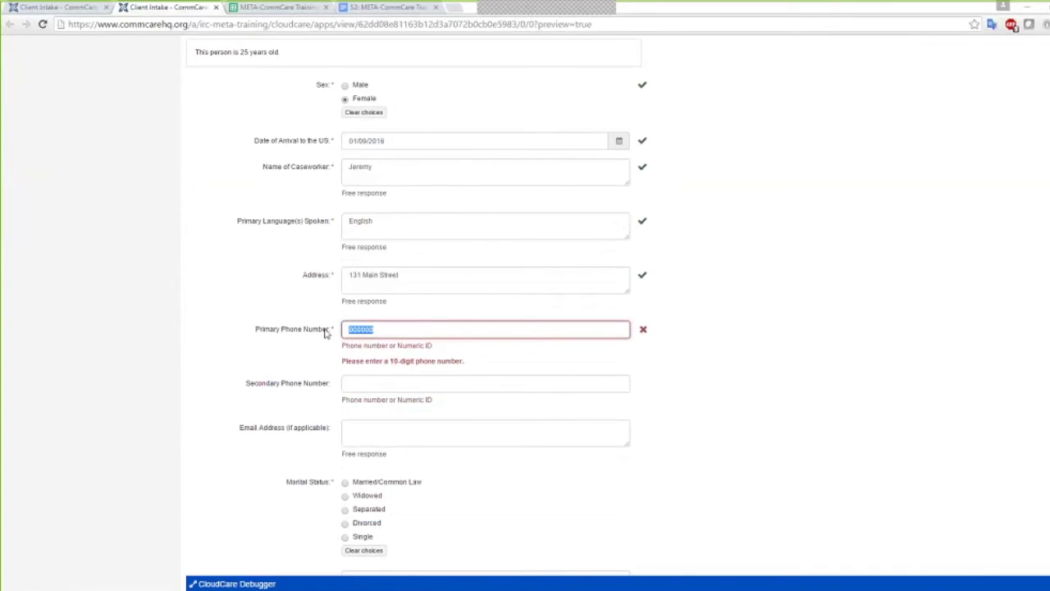
text(0000000000)
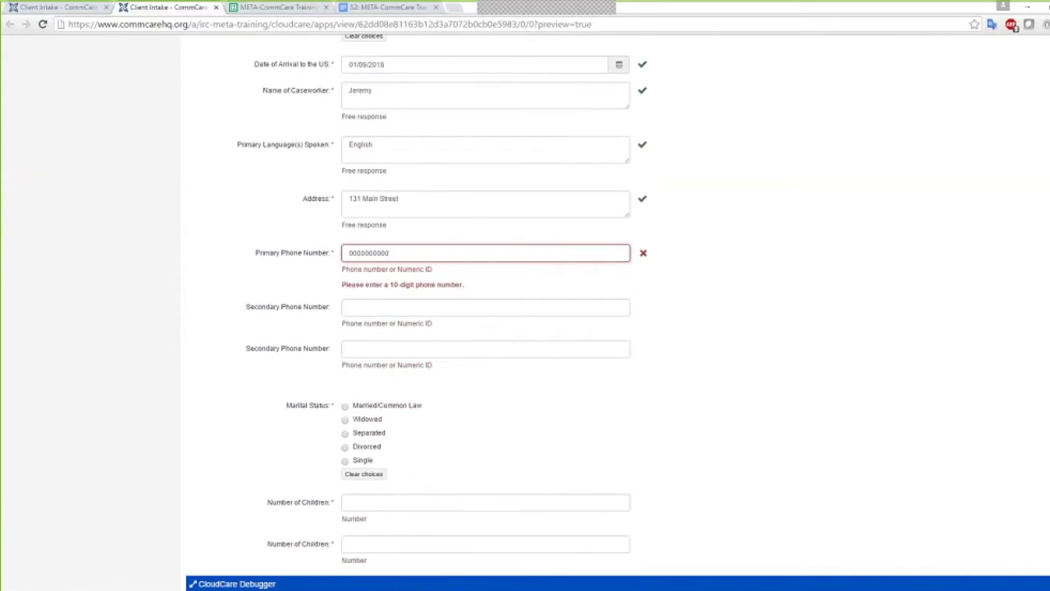
Set Marital Status to Married/Common Law and Number of Children to 10.
scroll(373, 347, down, 2)
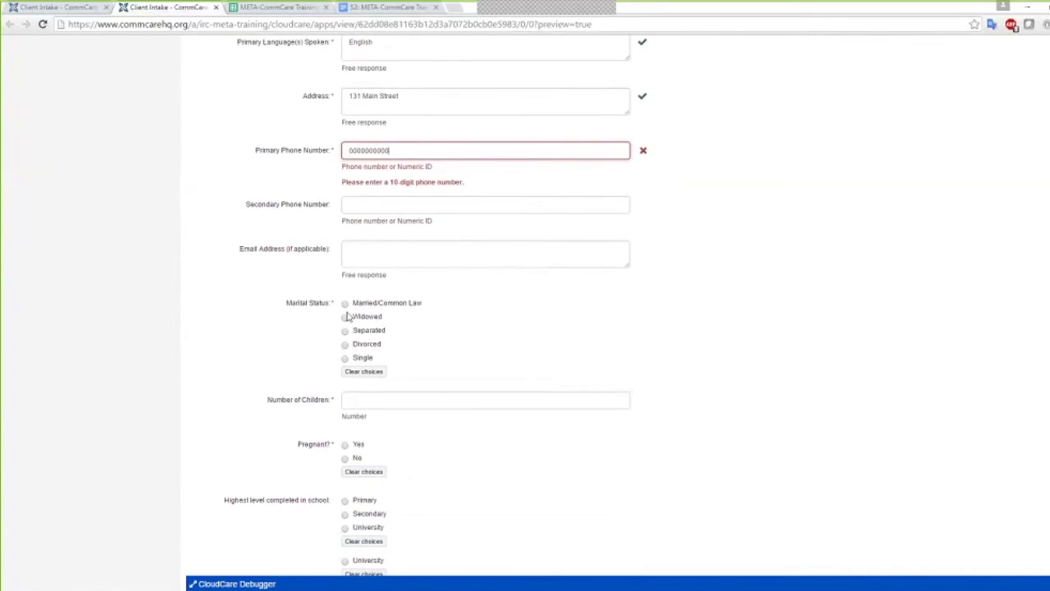
click(346, 304)
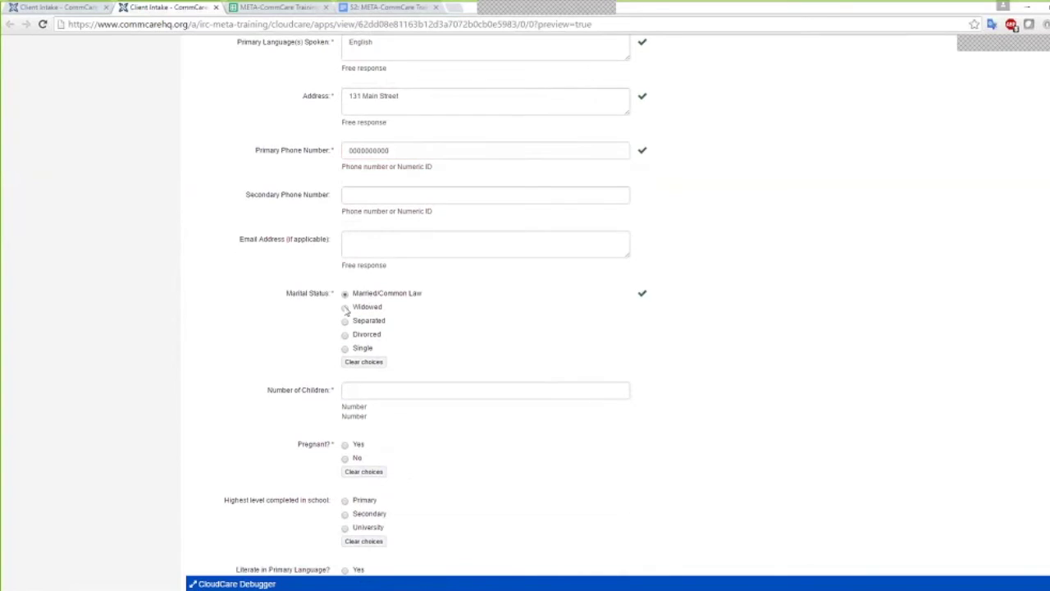
click(358, 390)
text(10)
click(424, 431)
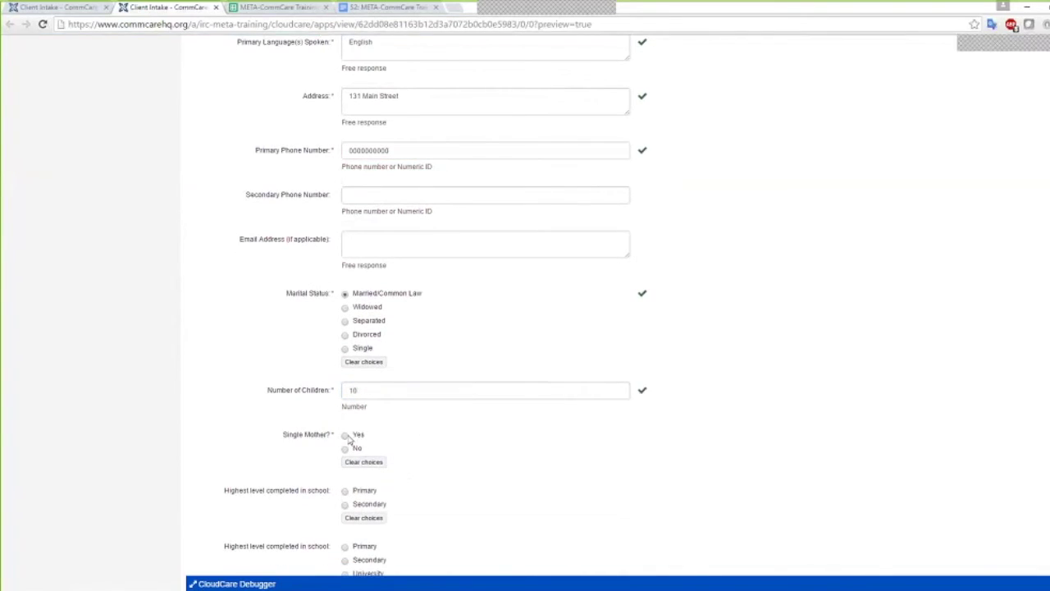
Answer Single Mother with No, Pregnant with Yes, and the highest school level completed with Secondary.
scroll(345, 377, down, 1)
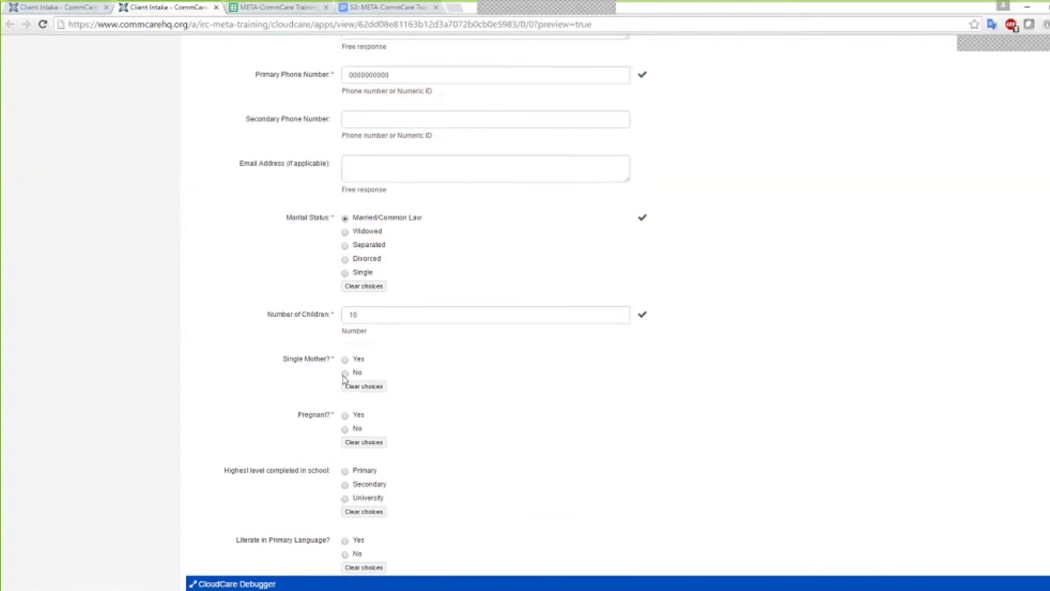
click(345, 373)
click(350, 416)
scroll(438, 426, down, 2)
click(345, 316)
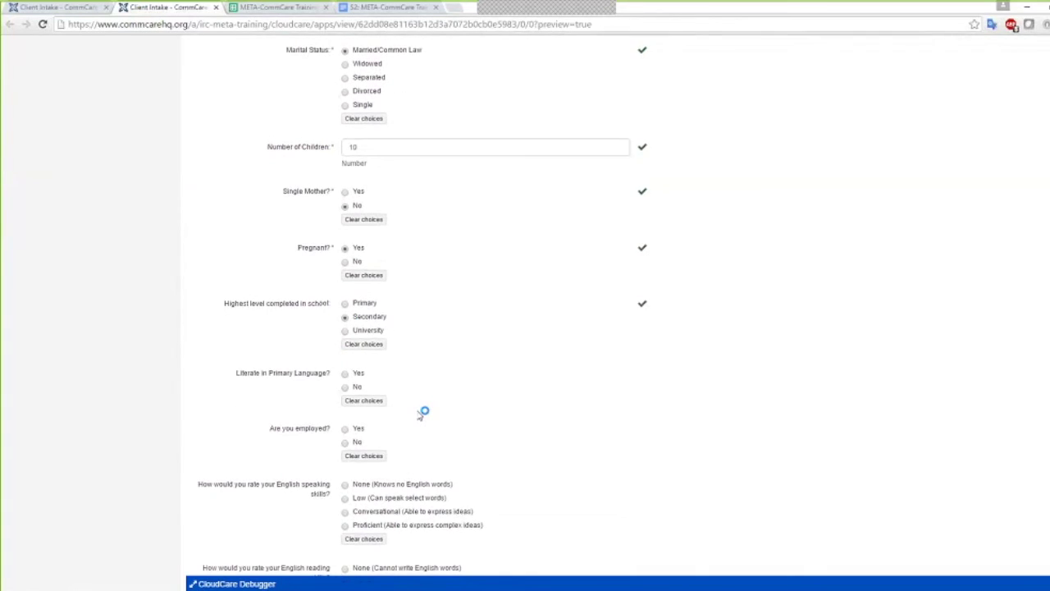
Look through the remaining literacy, employment and English skills questions, and return to the beginning of the form.
scroll(422, 413, down, 2)
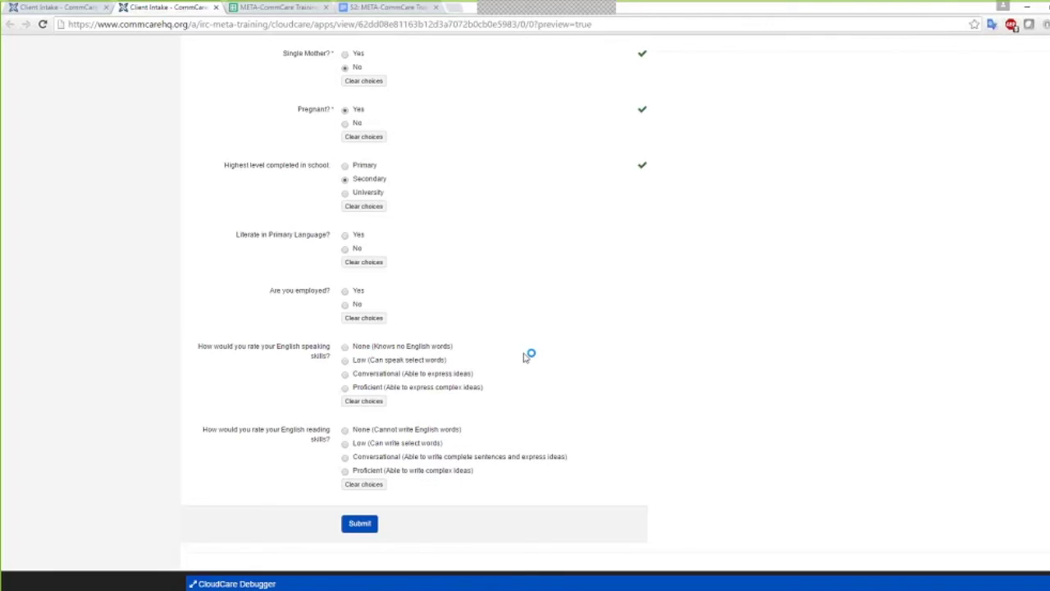
scroll(526, 357, up, 4)
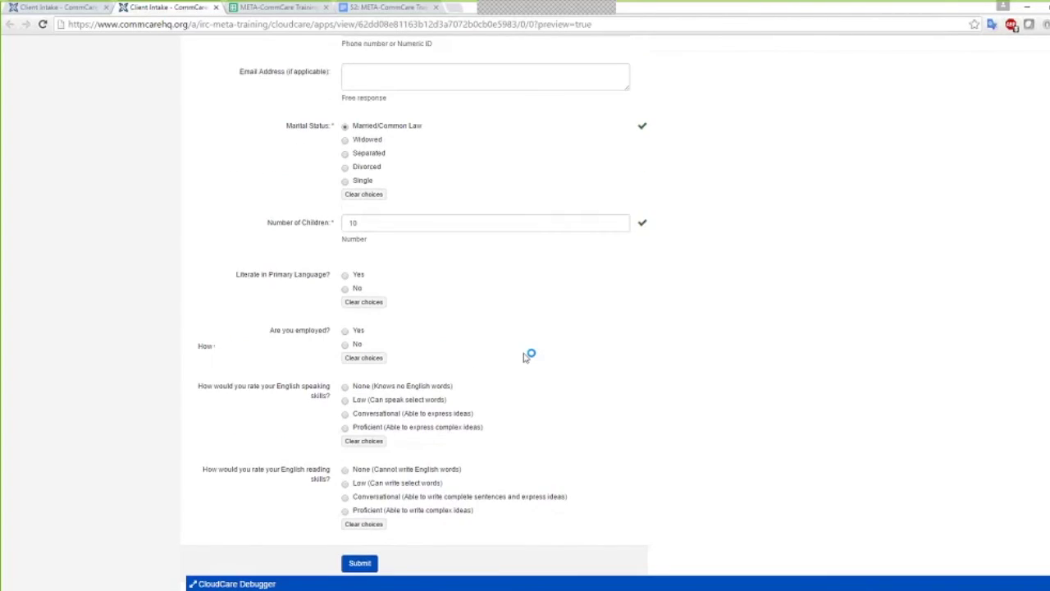
scroll(526, 356, up, 6)
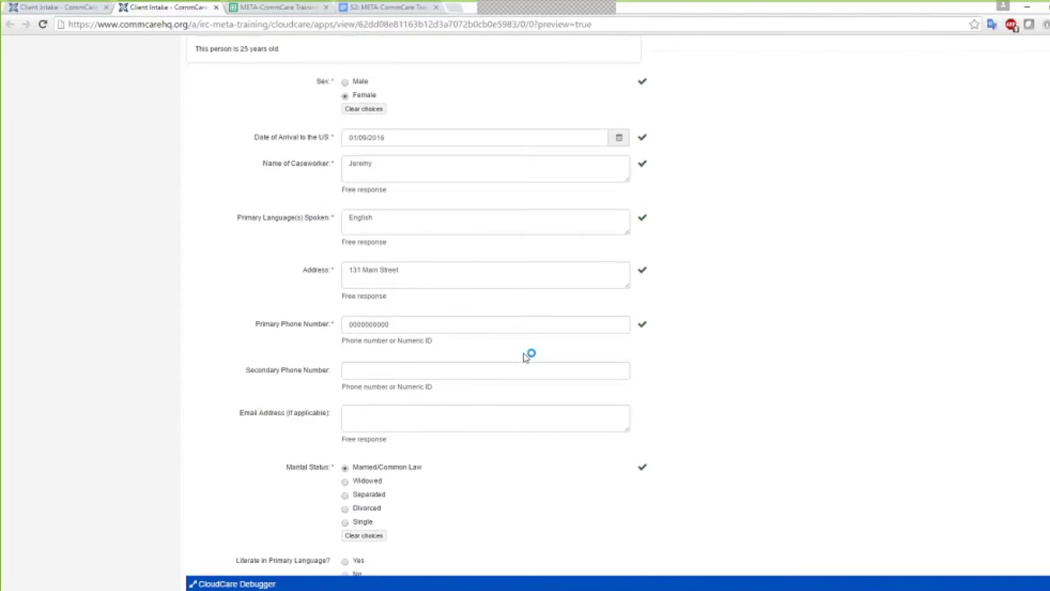
scroll(763, 313, up, 1)
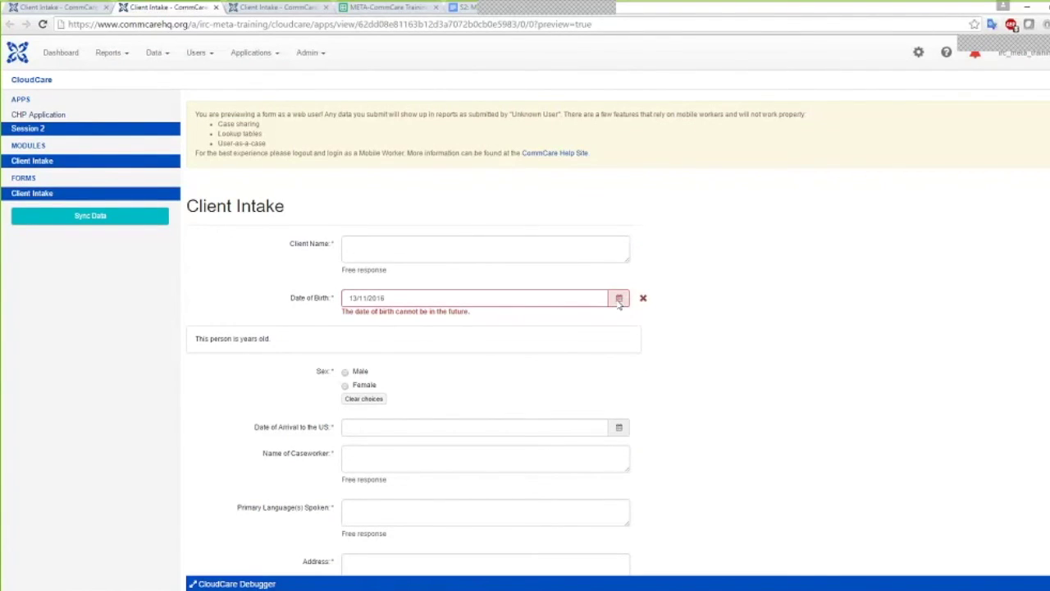
mouse_move(402, 589)
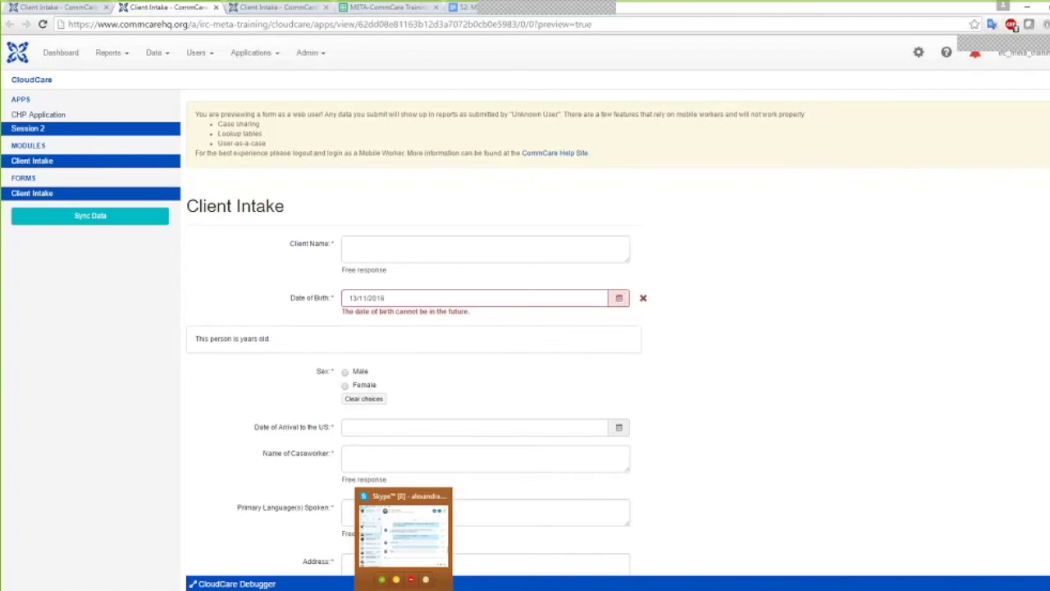